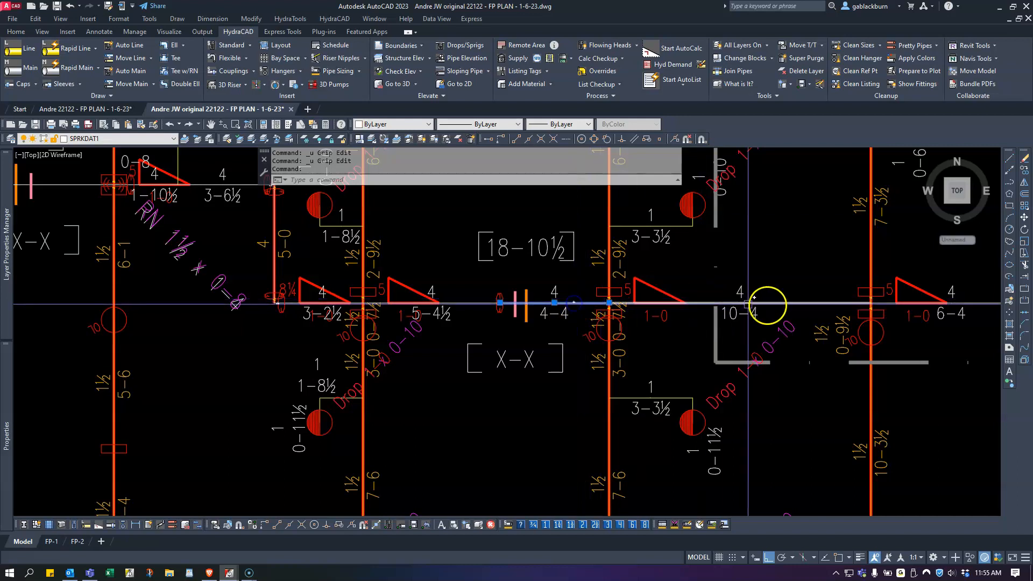
Examine the 4-inch main, its slope triangles and fittings around the 18-10½ elevation label and the neighbouring branch lines.
scroll(901, 315, up, 2)
middle_drag(904, 316, 666, 349)
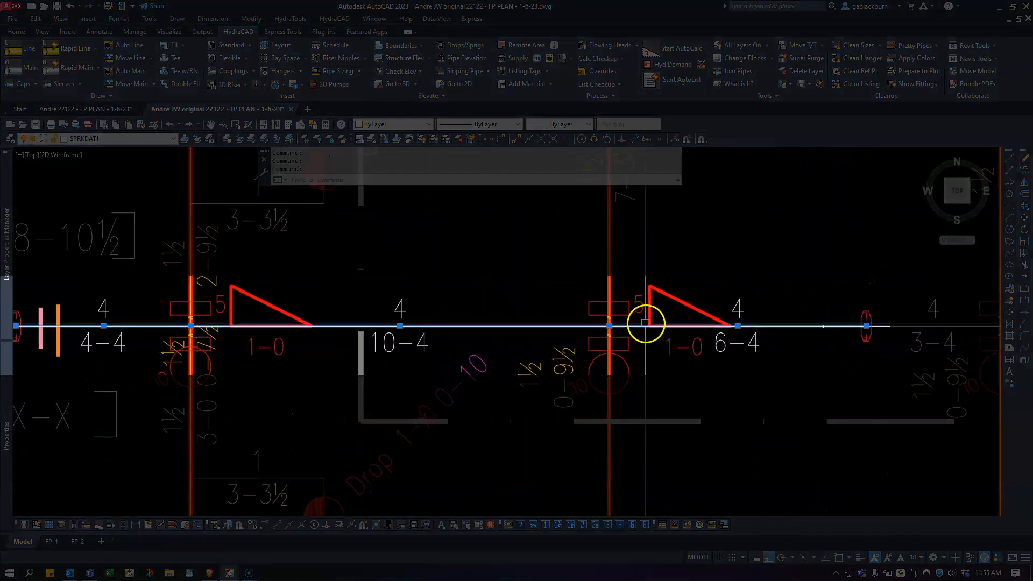
middle_drag(312, 324, 422, 322)
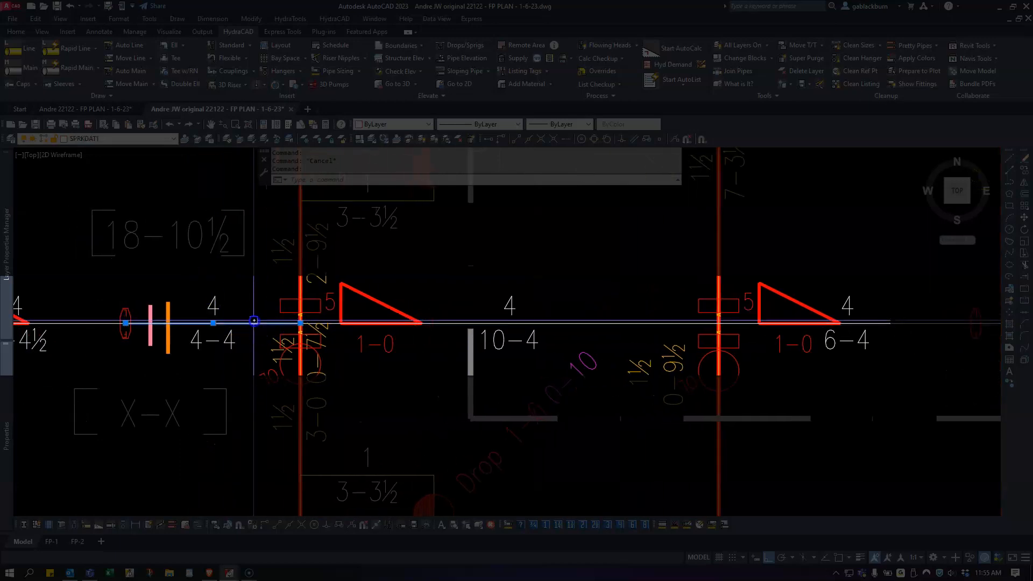
middle_drag(151, 325, 334, 328)
key(Escape)
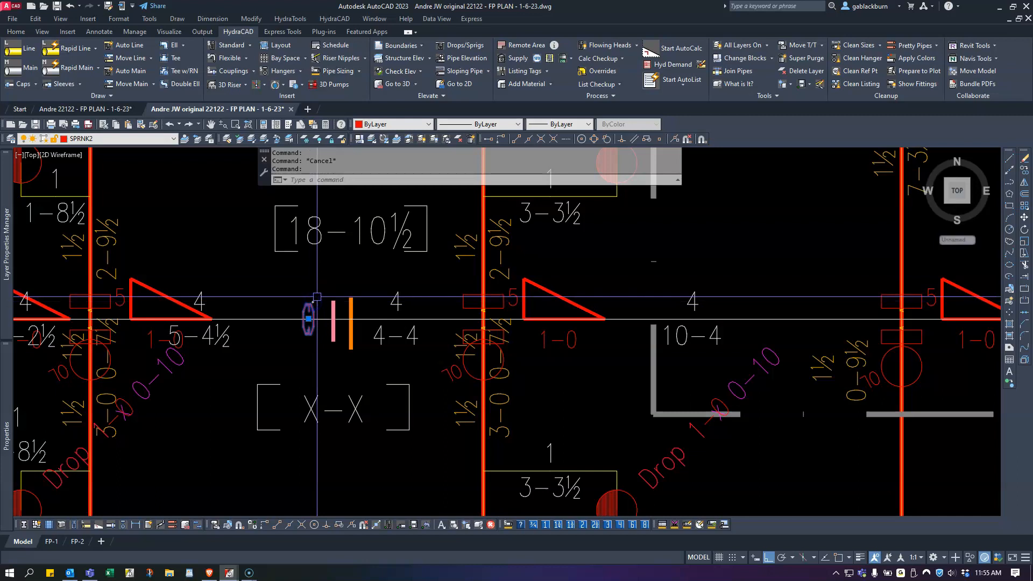
scroll(381, 339, down, 4)
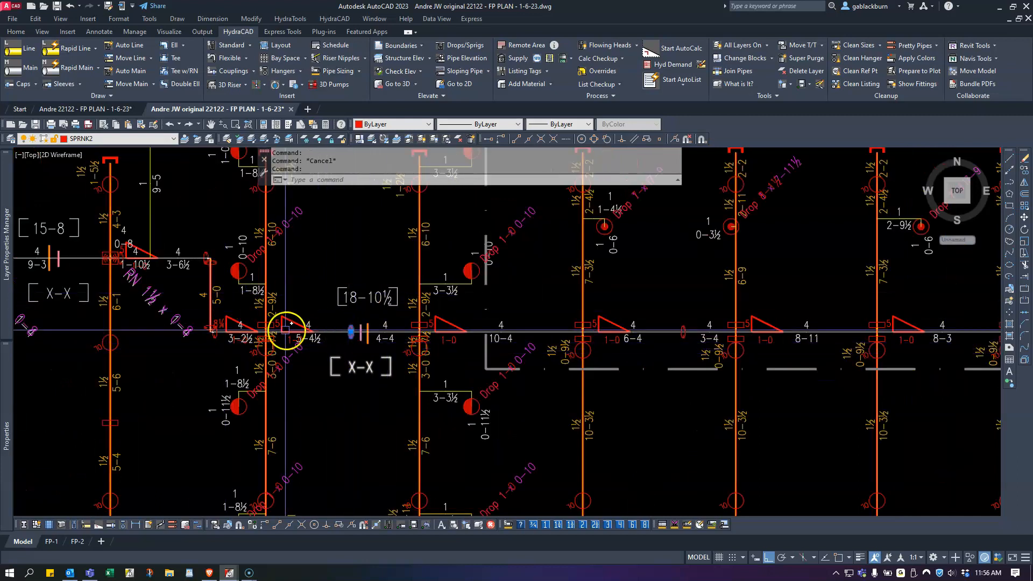
middle_drag(191, 320, 341, 339)
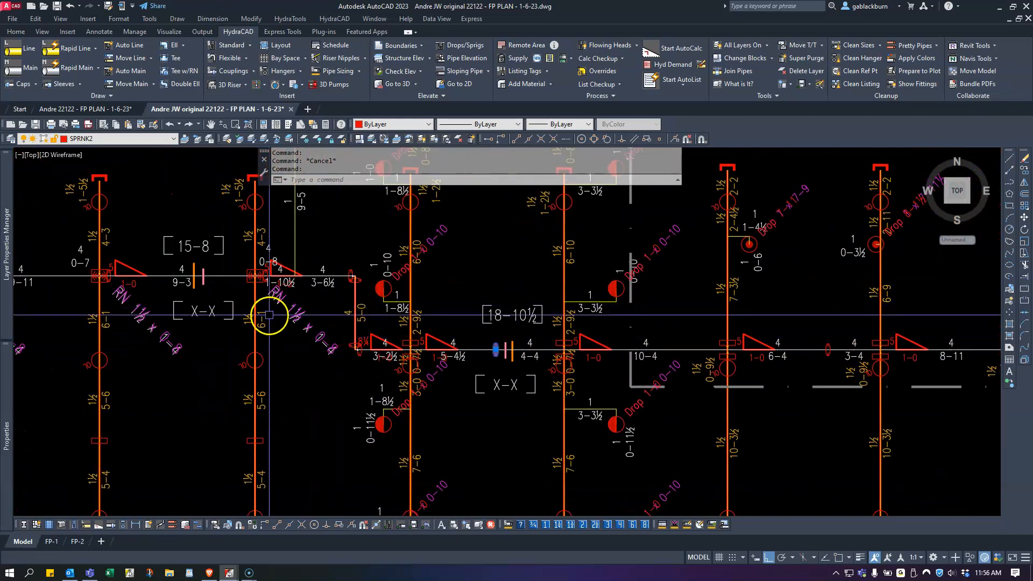
scroll(269, 314, down, 2)
scroll(355, 347, down, 2)
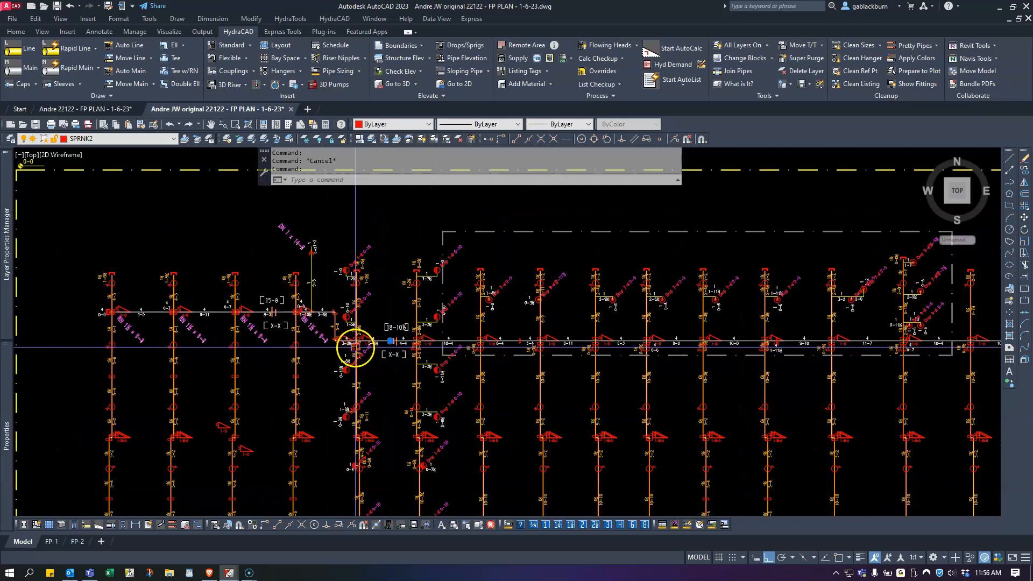
middle_drag(416, 402, 359, 309)
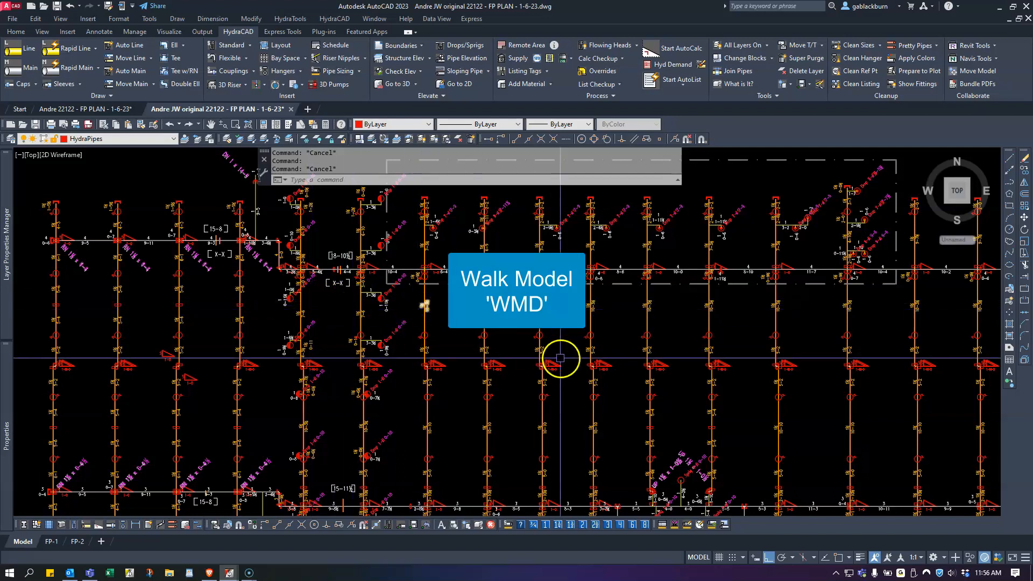
Compare the overall sprinkler piping plan with the main's offset between the 15-8 and 18-10½ elevation labels.
scroll(551, 356, down, 5)
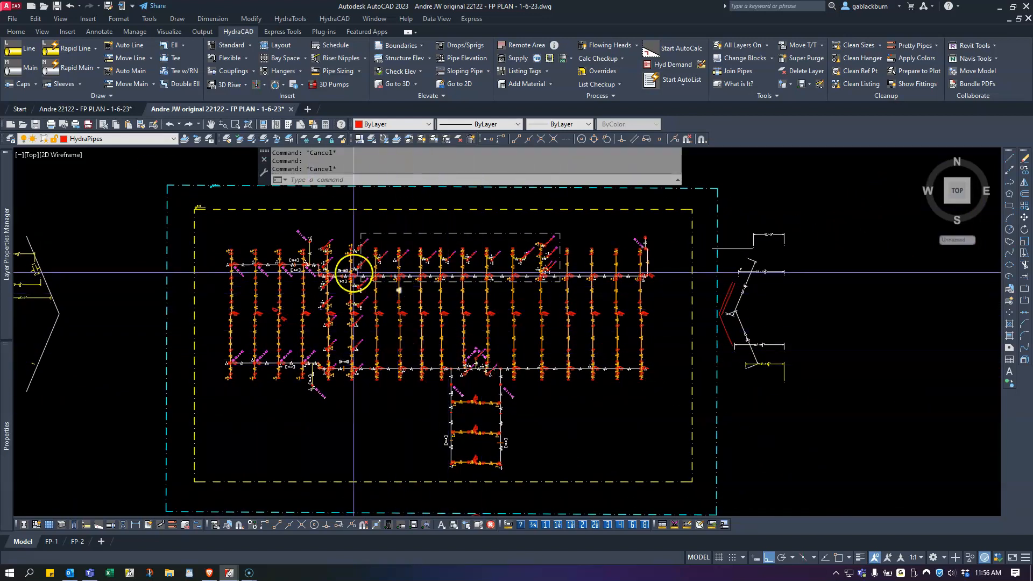
scroll(364, 274, up, 8)
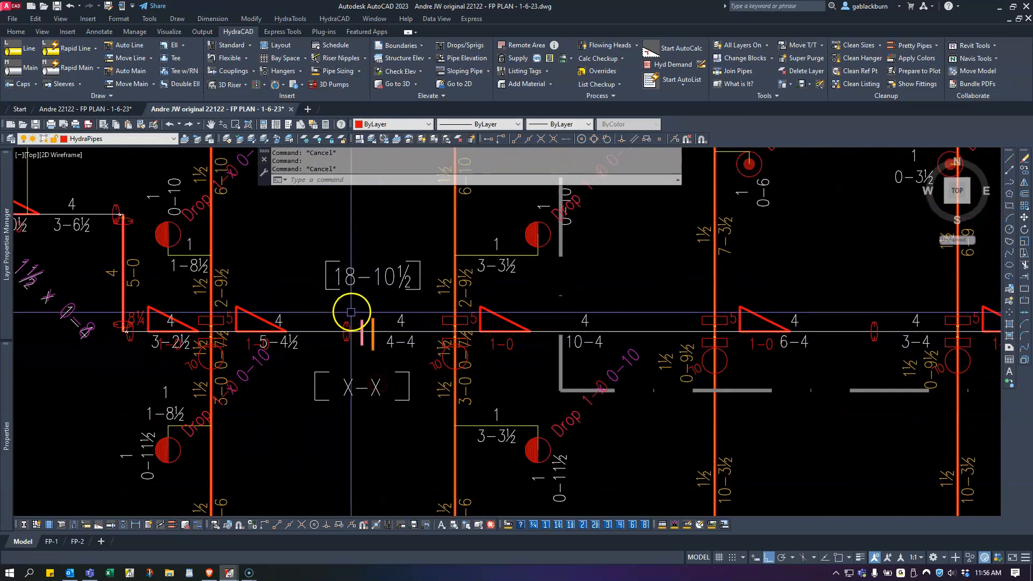
scroll(414, 337, down, 7)
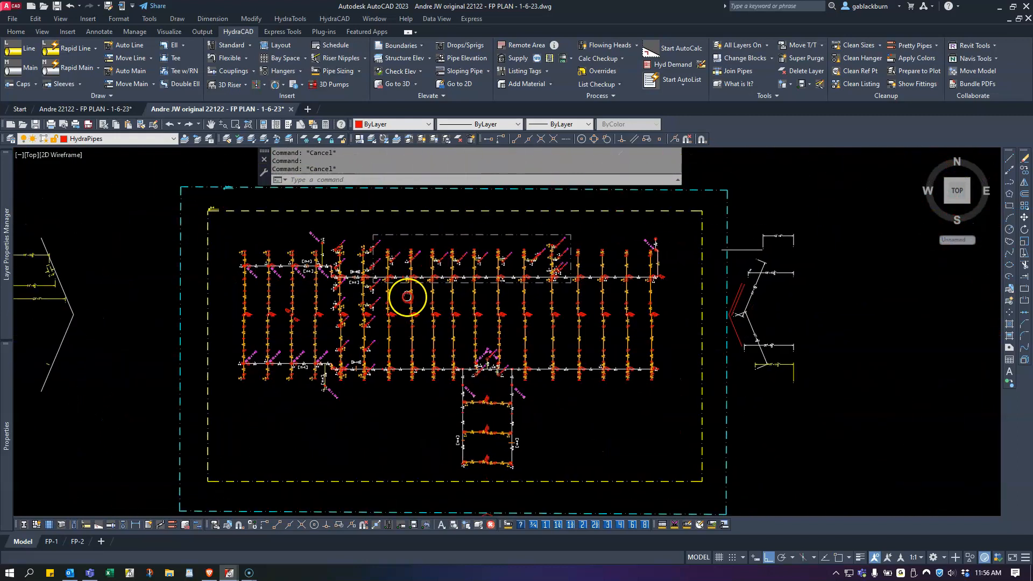
scroll(404, 305, down, 2)
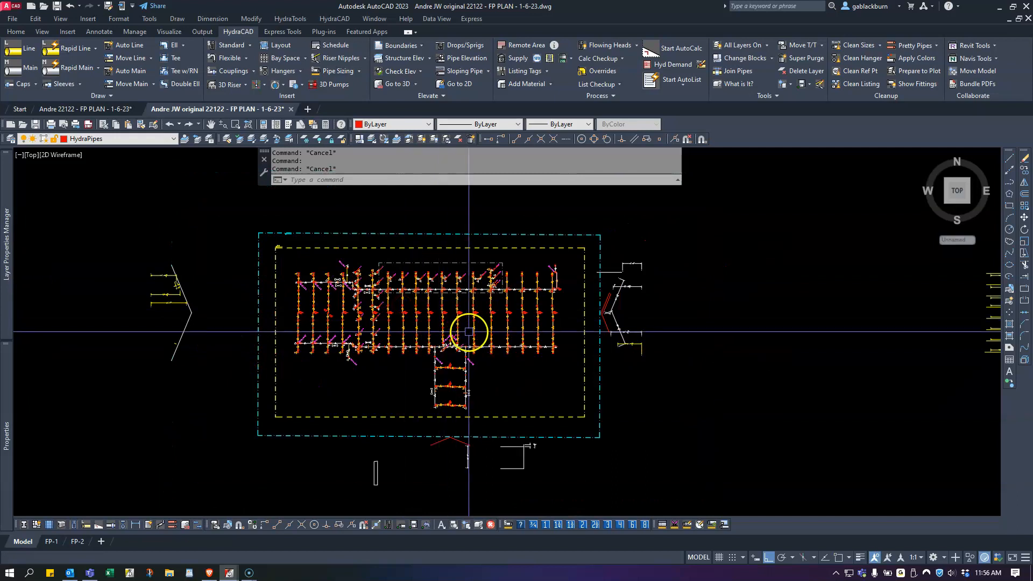
scroll(342, 272, up, 7)
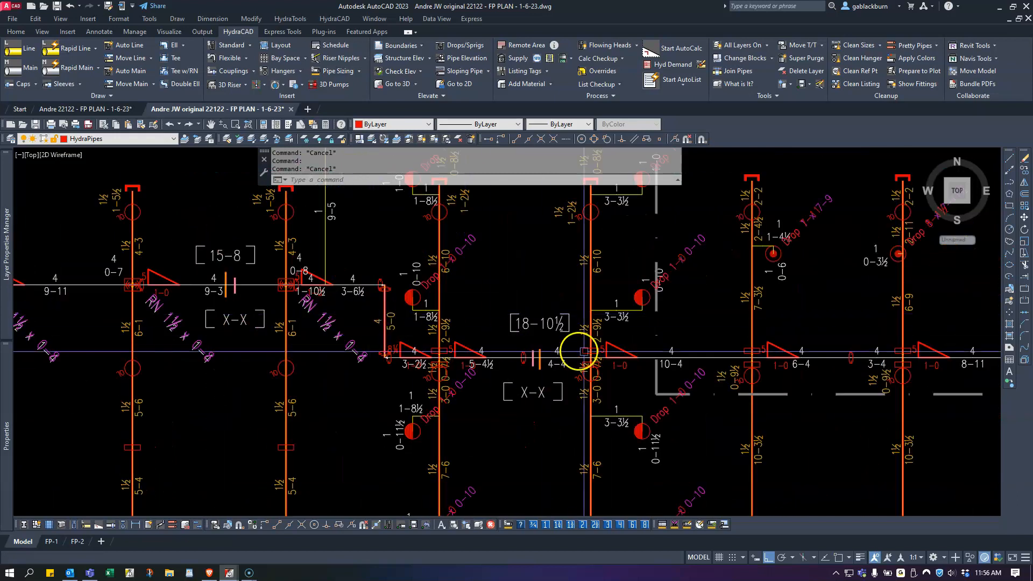
scroll(555, 367, up, 2)
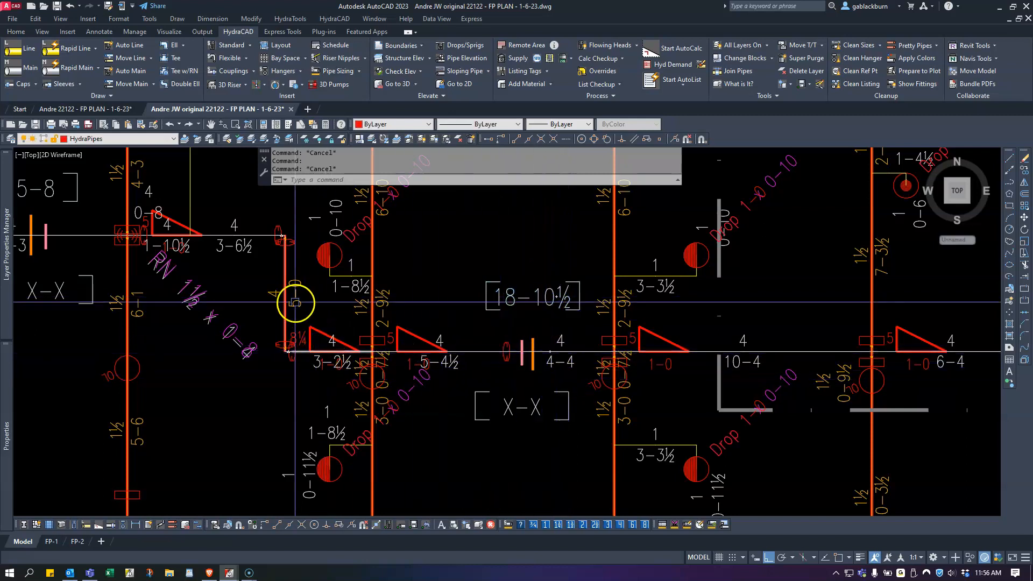
Move the 8¼ slope triangle of the 5-0 offset pipe freely, with Ortho off, into the clear area southwest of the pipe.
click(306, 343)
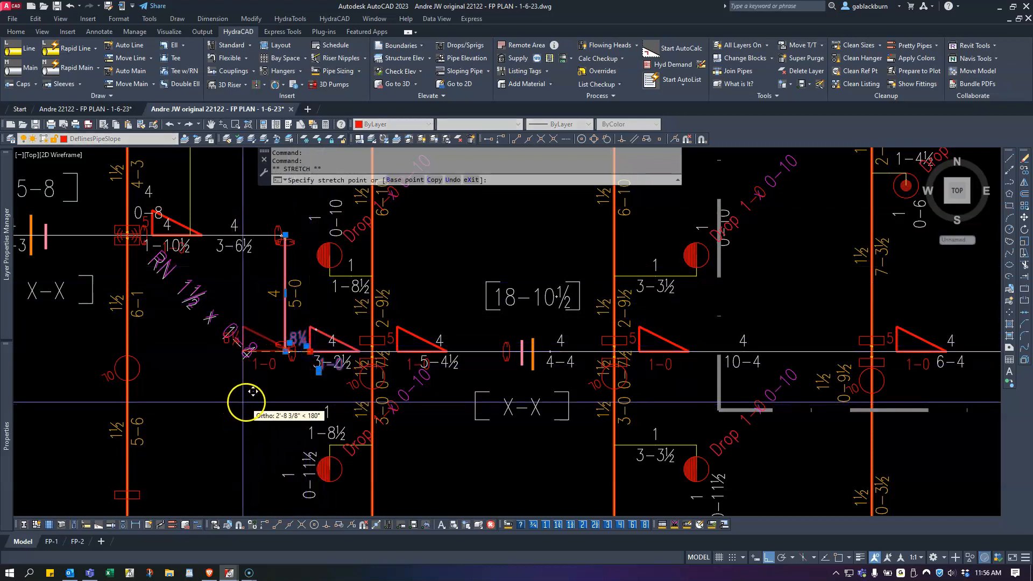
key(F8)
click(231, 392)
key(Escape)
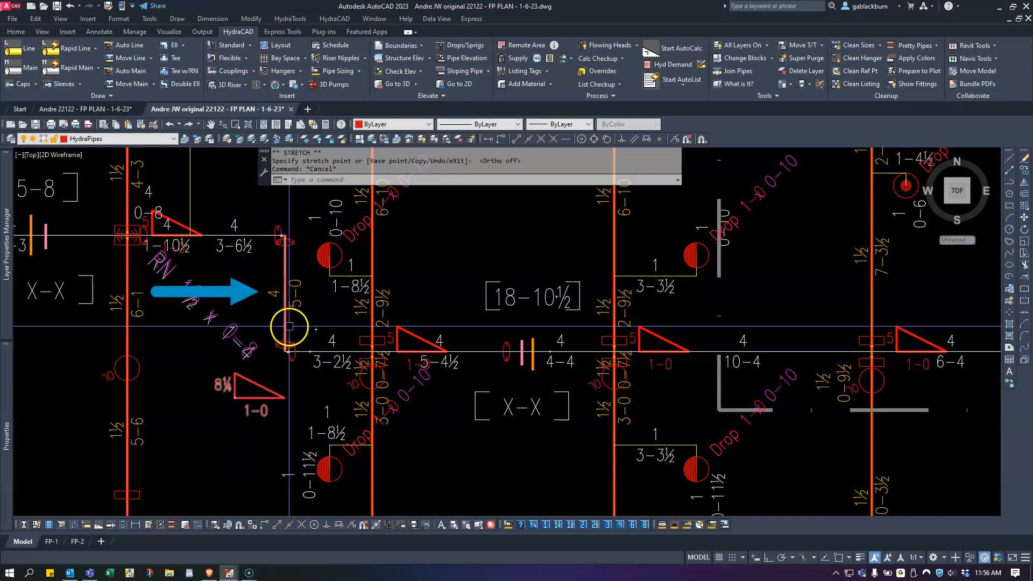
Inspect the 15-8 elevation label, the 5-0 offset pipe with its slope triangle, and the 4-inch main east of it.
middle_drag(270, 317, 351, 329)
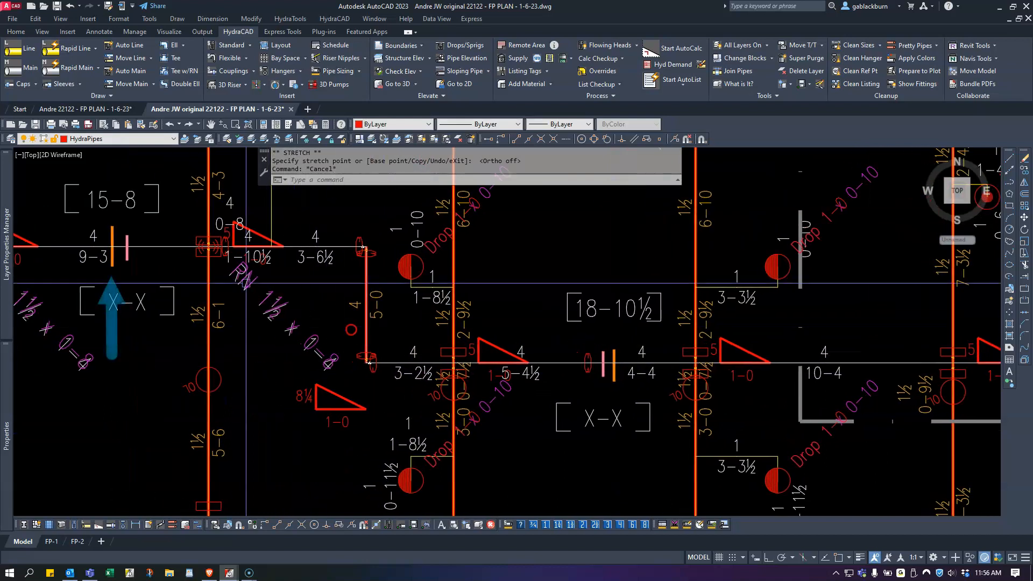
click(152, 215)
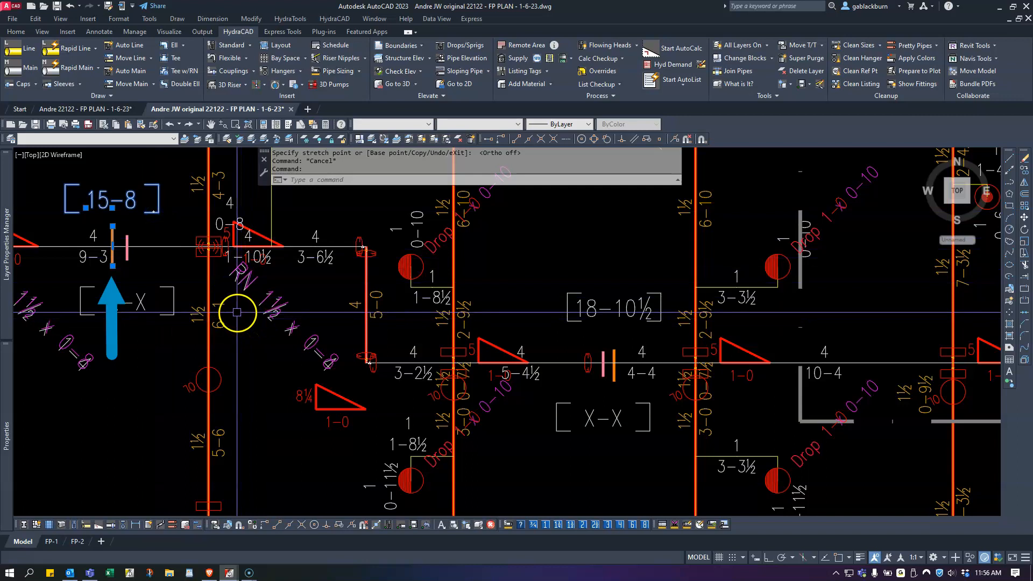
click(366, 338)
click(333, 388)
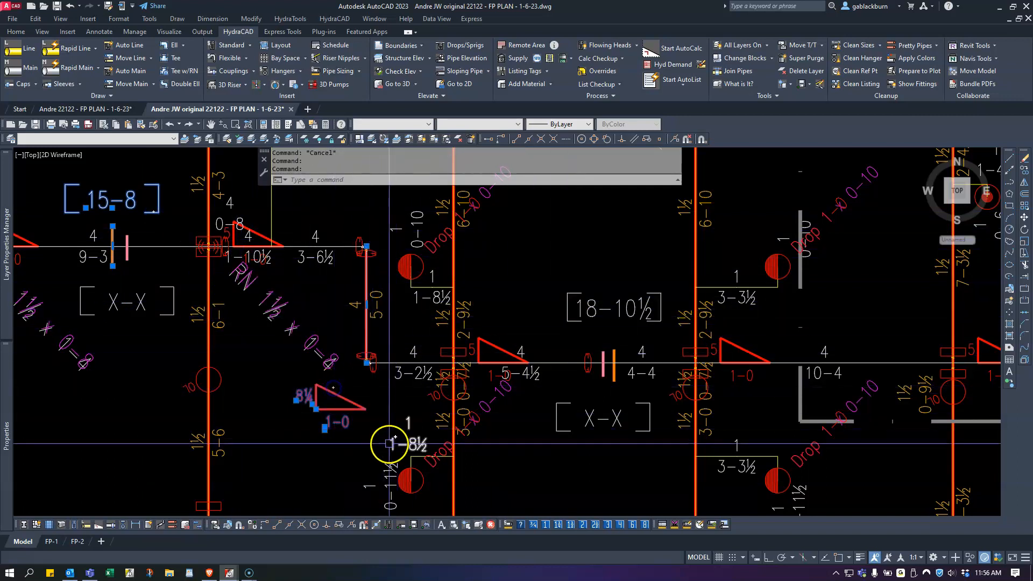
key(Escape)
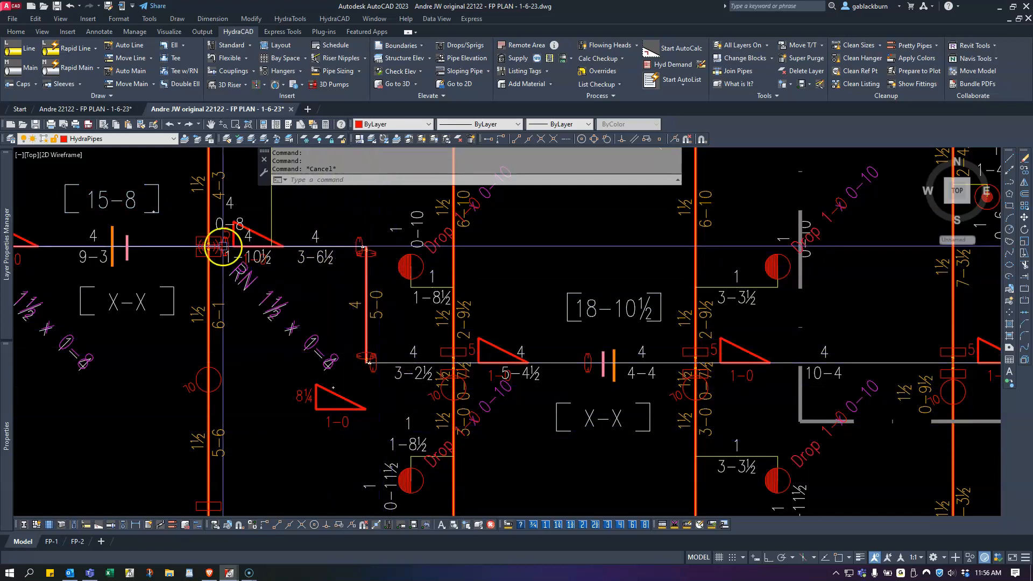
mouse_move(470, 352)
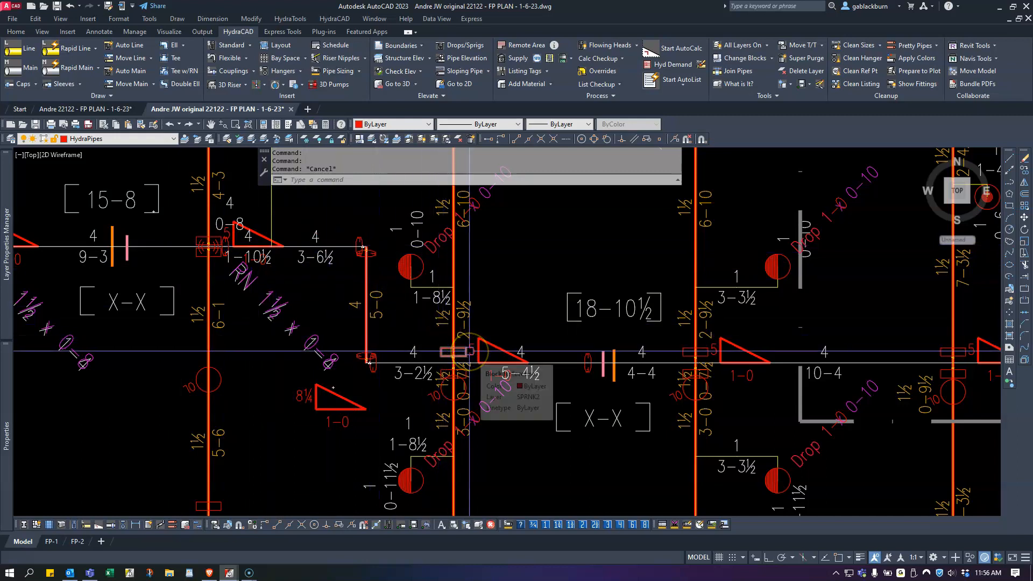
click(564, 361)
key(Escape)
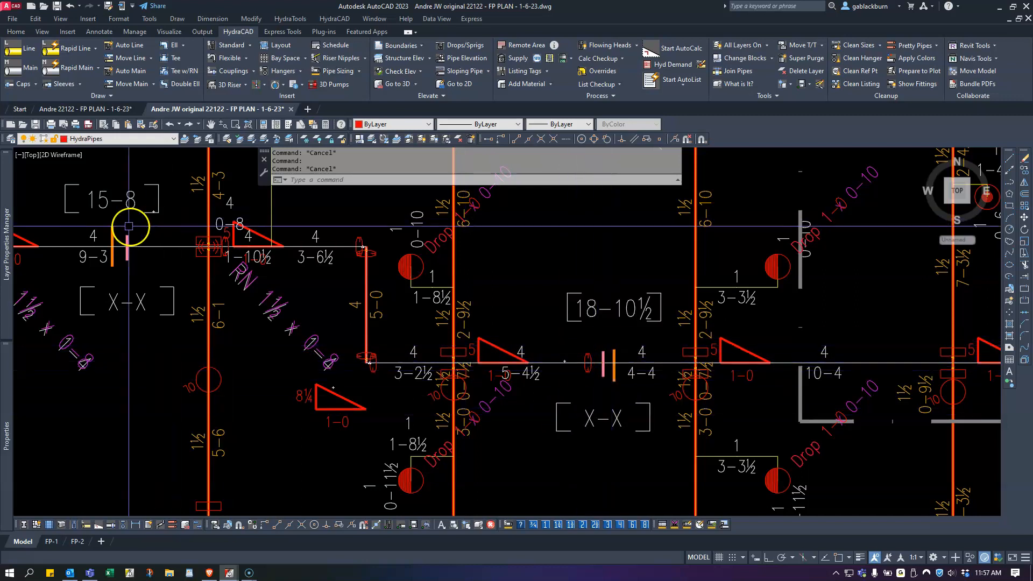
Review the 15-8 elevation label again together with the slope triangle belonging to the 5-0 offset pipe.
click(134, 203)
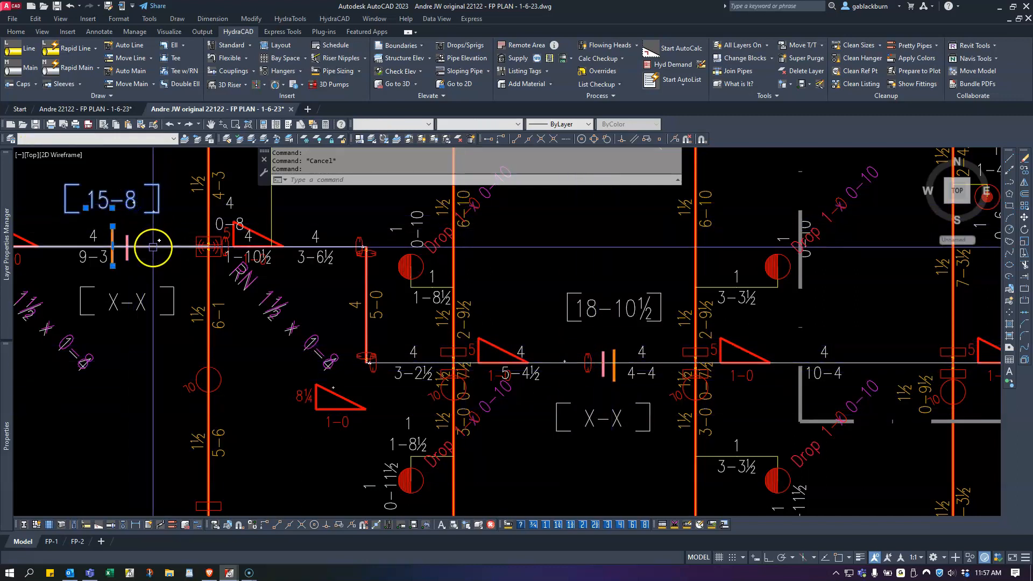
key(Escape)
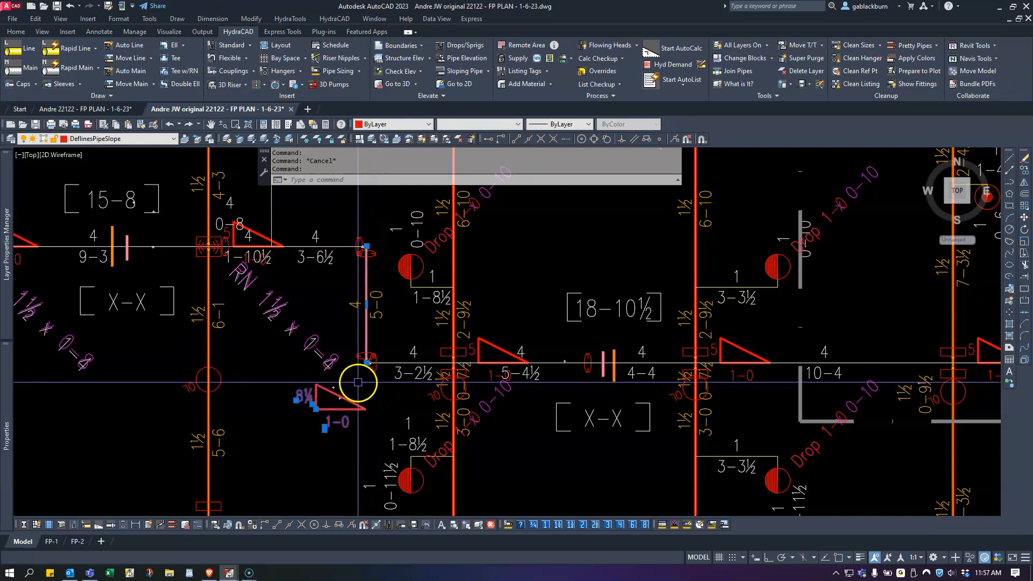
key(Escape)
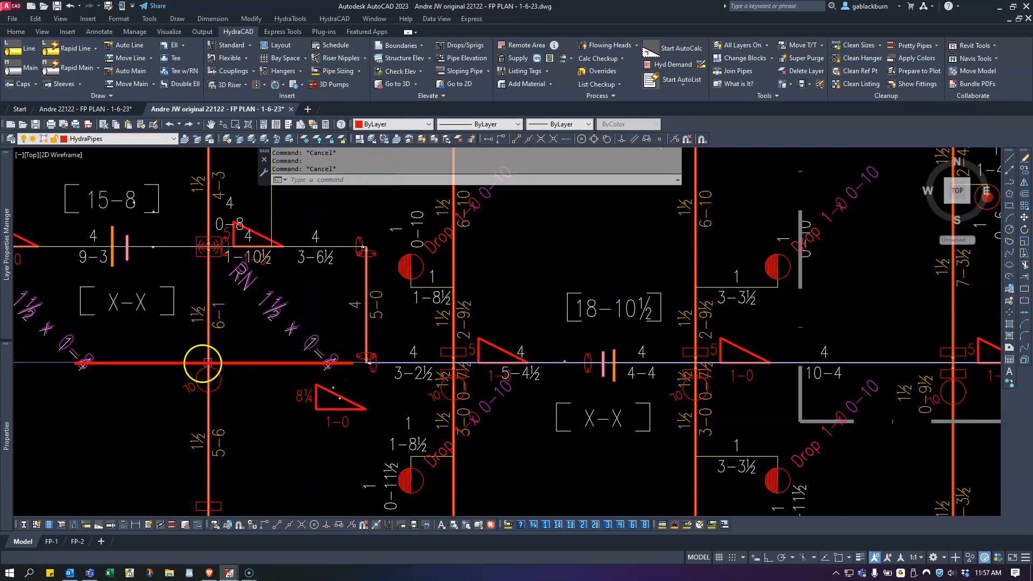
click(324, 411)
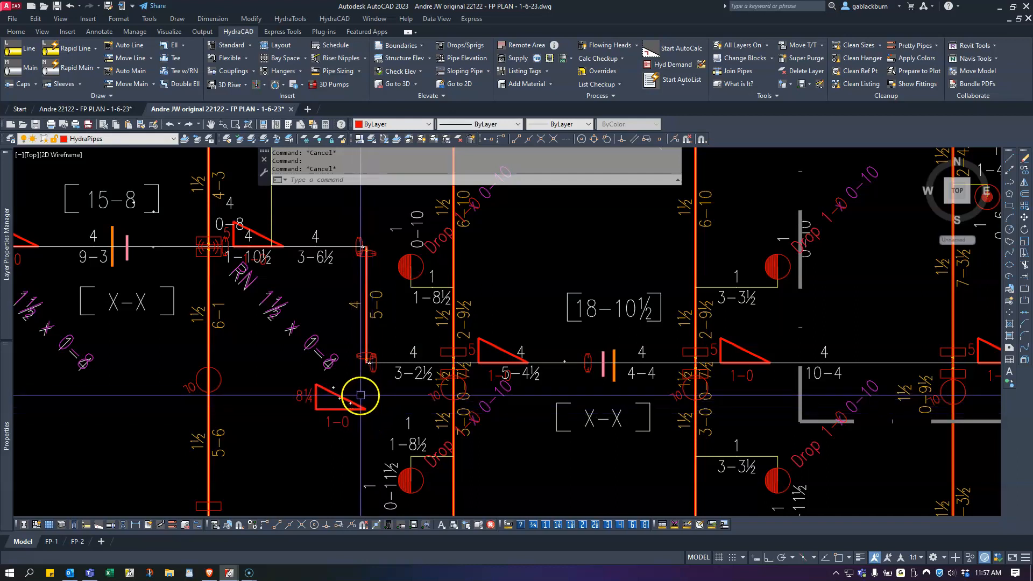
click(334, 409)
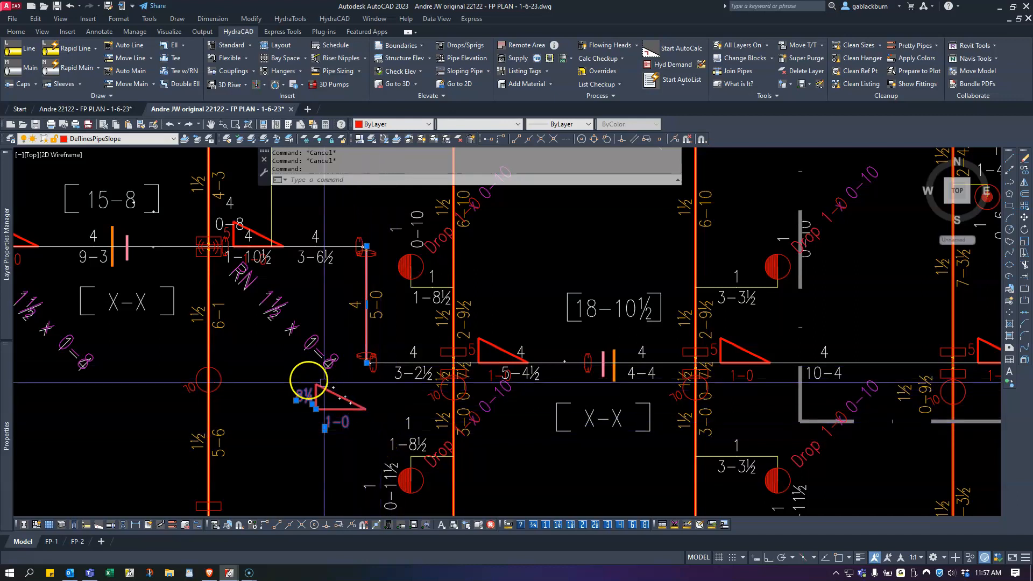
key(Escape)
Generate the 3D system model with the S3D command, using the outer cyan dashed line as the system boundary.
scroll(385, 390, down, 4)
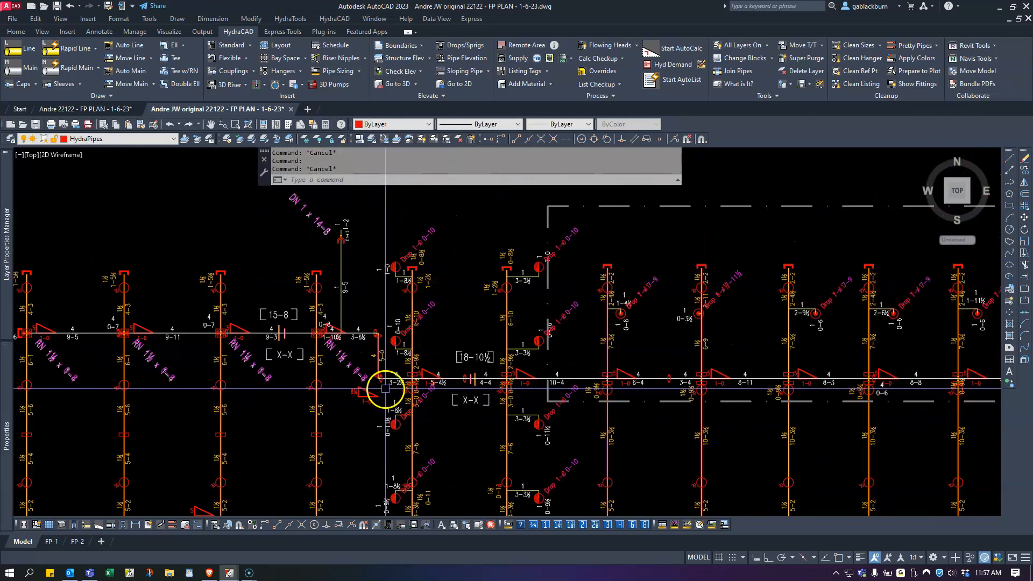
scroll(443, 388, down, 2)
middle_drag(532, 428, 424, 358)
scroll(425, 356, down, 5)
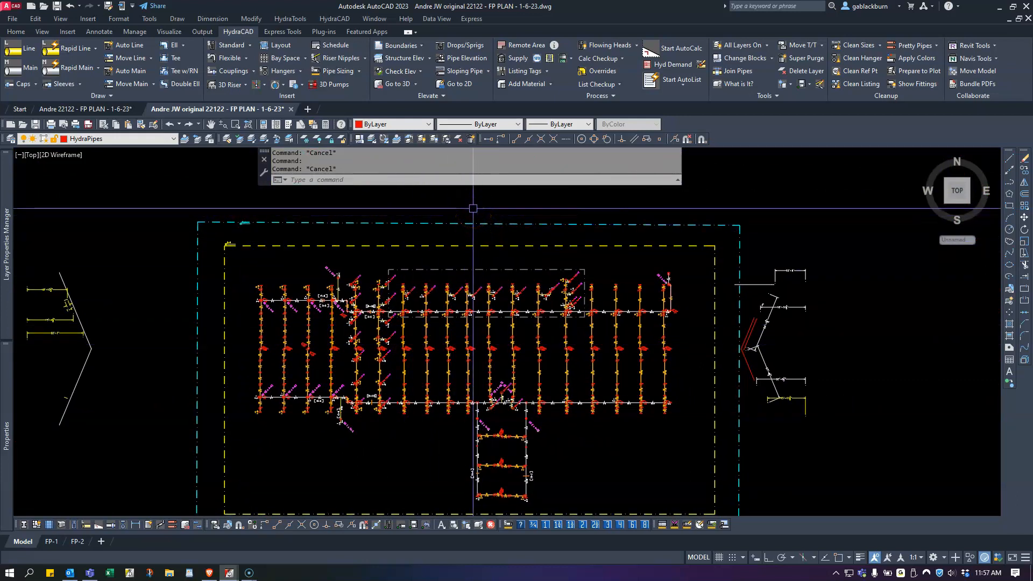
text(s)
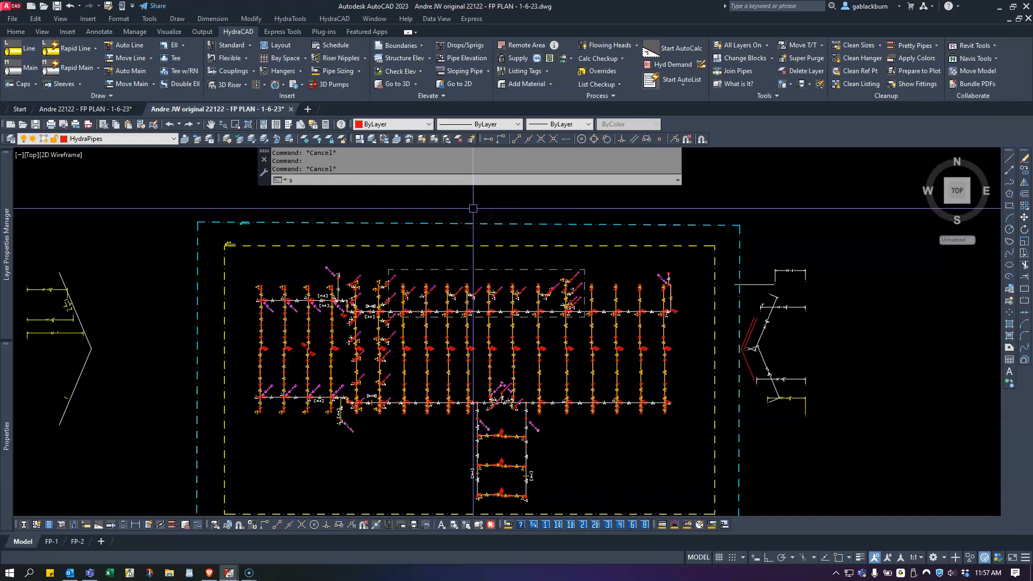
text(3d)
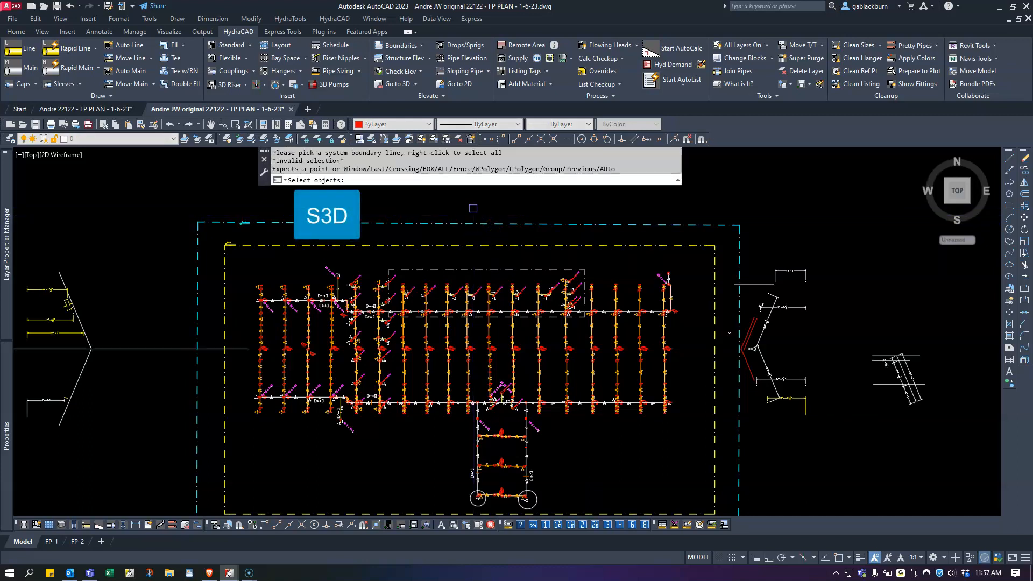
click(482, 224)
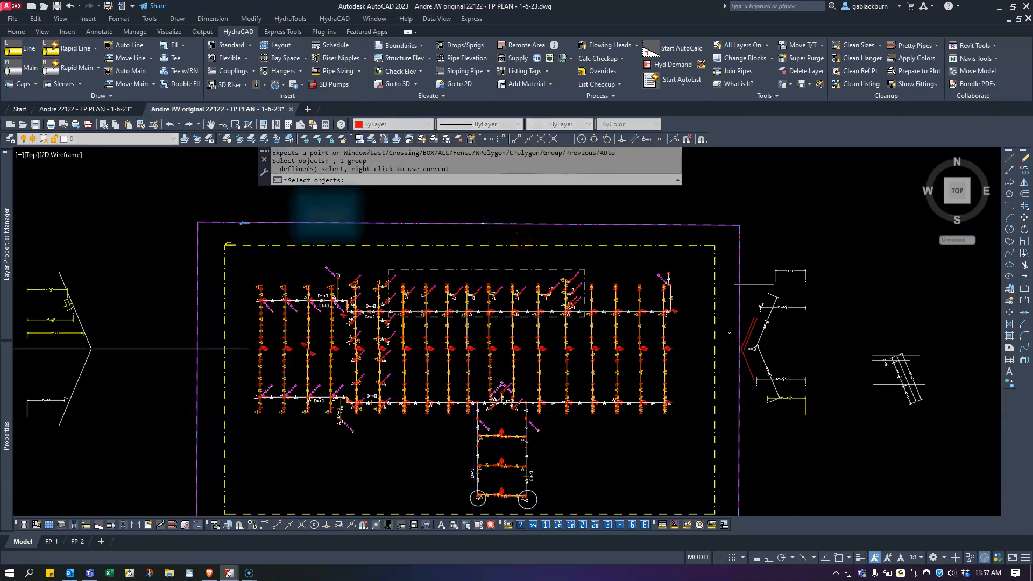
key(Return)
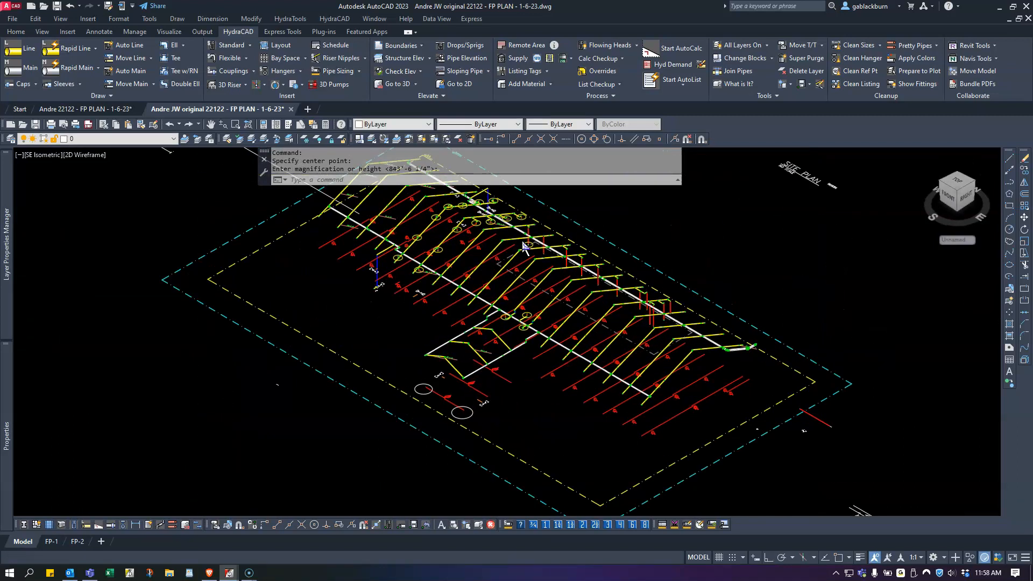
Examine the mains and branch lines of the piping system in the SE isometric 3D view.
click(463, 245)
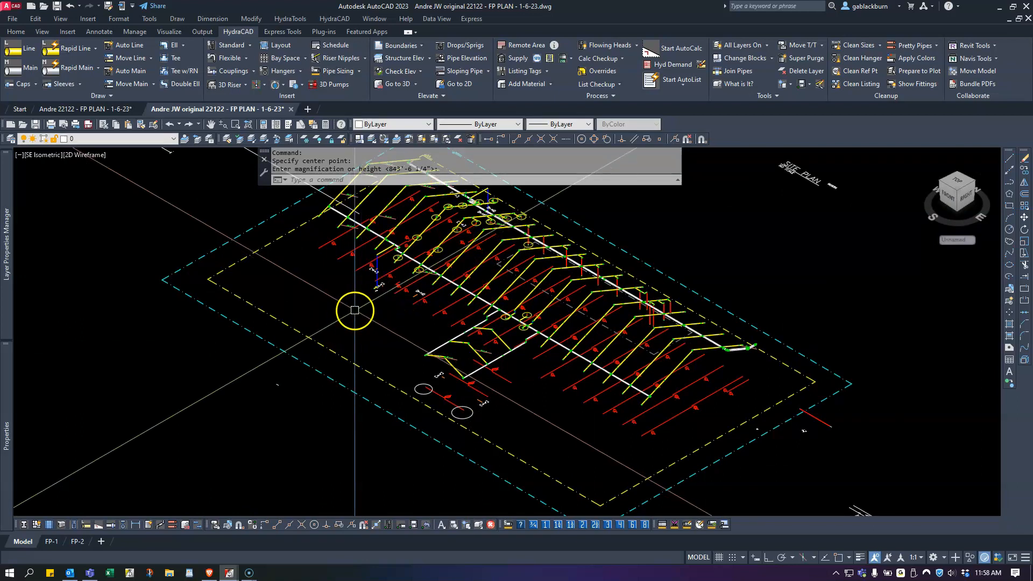
scroll(401, 298, down, 2)
middle_drag(416, 294, 402, 342)
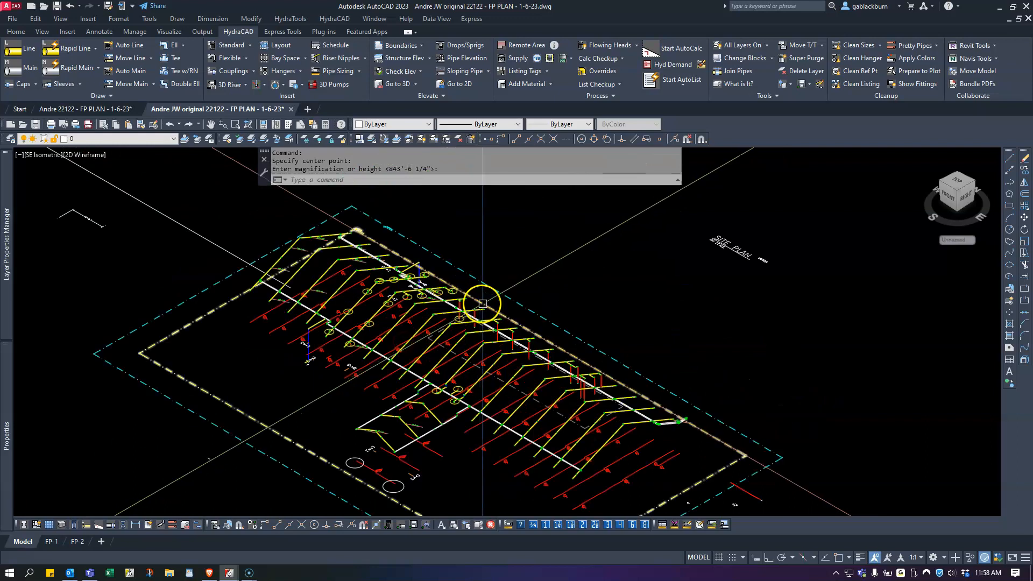
scroll(481, 344, up, 4)
scroll(391, 267, down, 5)
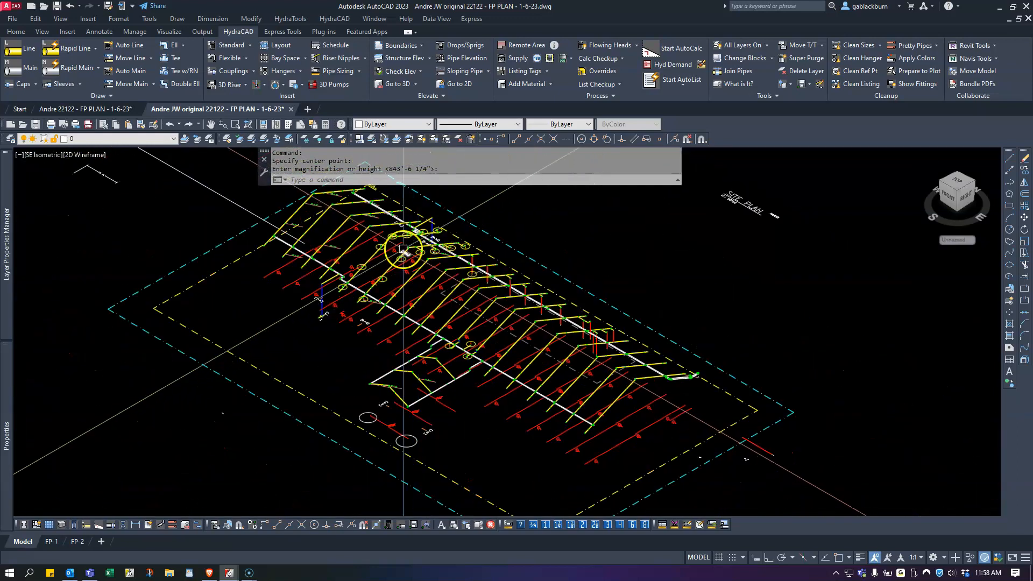
Make HydraPipes the current layer and turn off all other layers with the AF command.
click(173, 140)
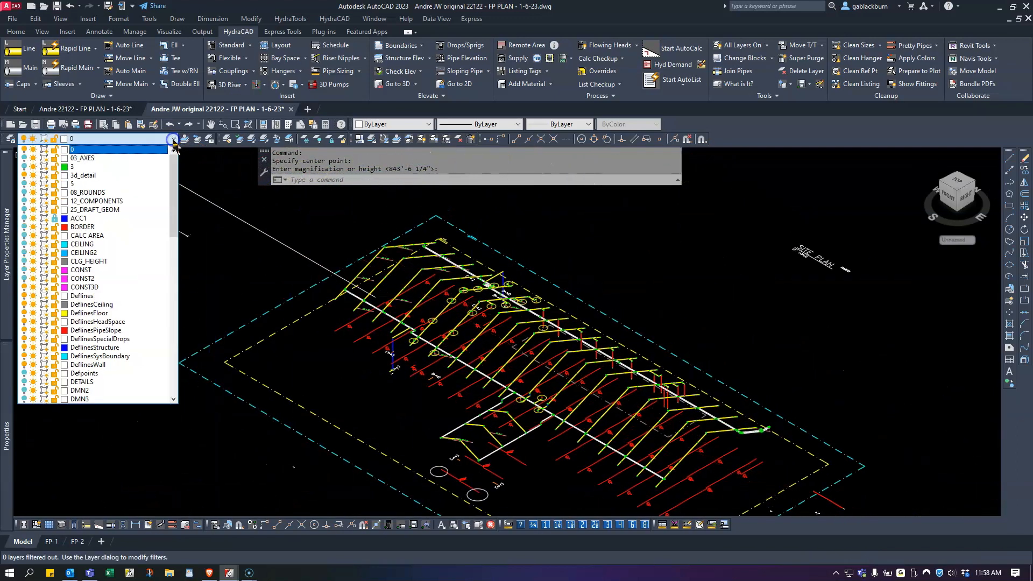
scroll(155, 204, down, 10)
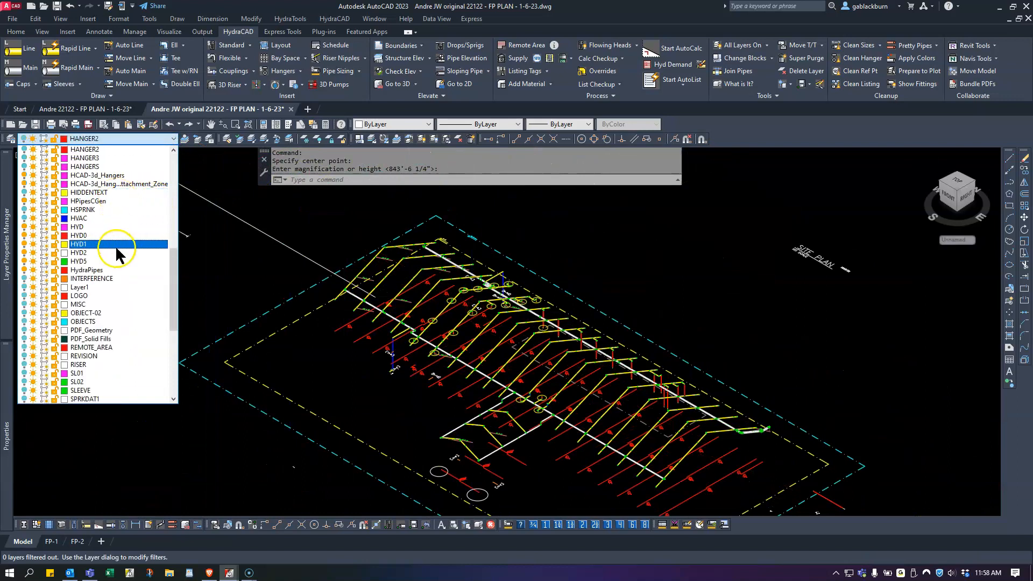
click(126, 270)
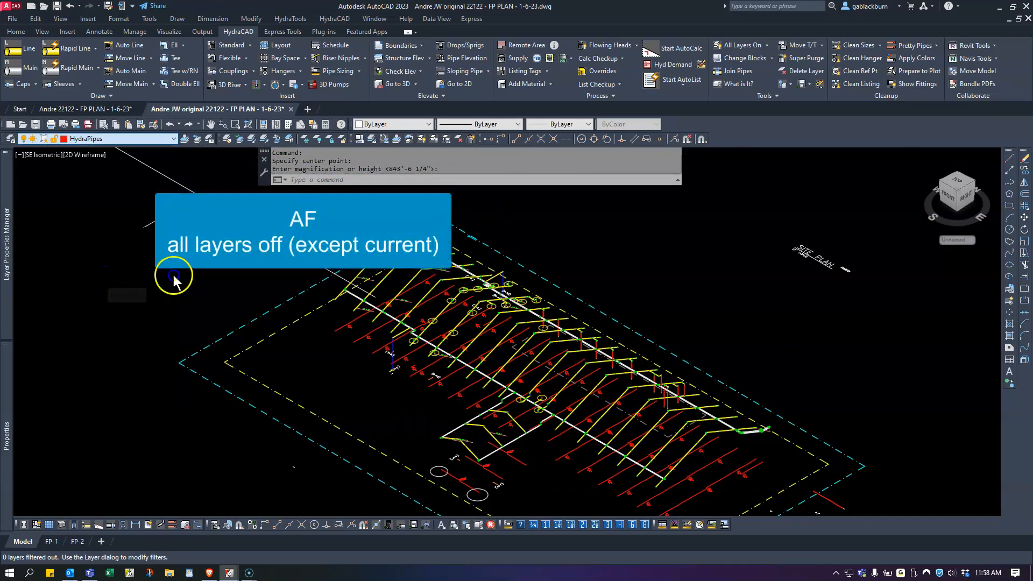
text(AF)
key(Return)
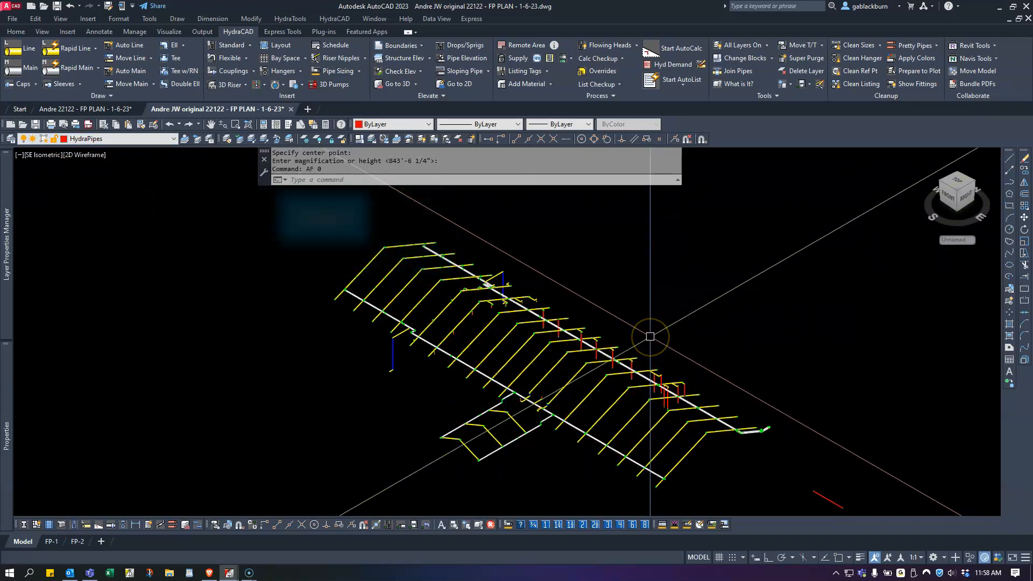
Orbit the 3D piping model to a view from the right side and examine the offset fittings at the near end of the main.
text(aor)
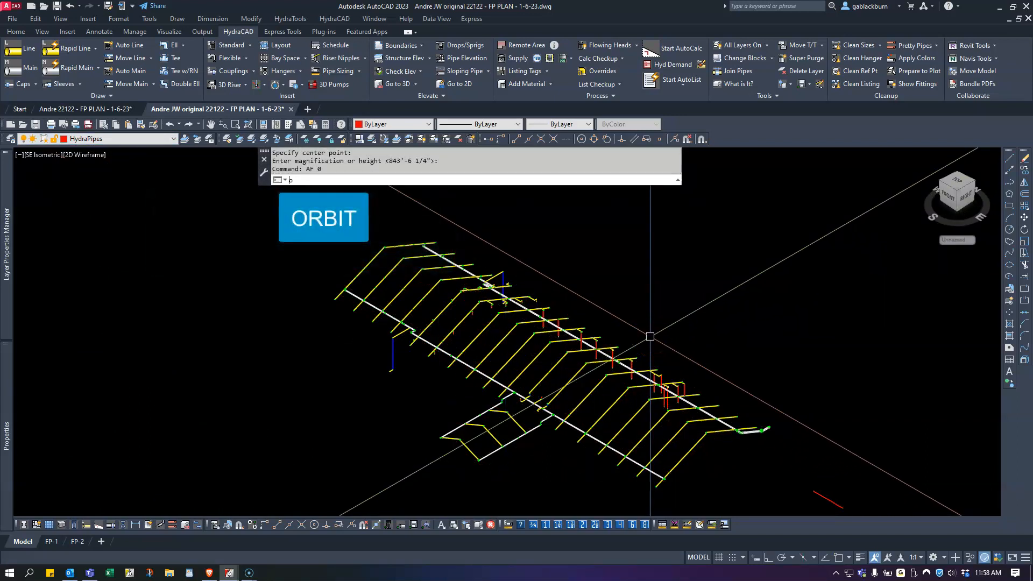
text(bit)
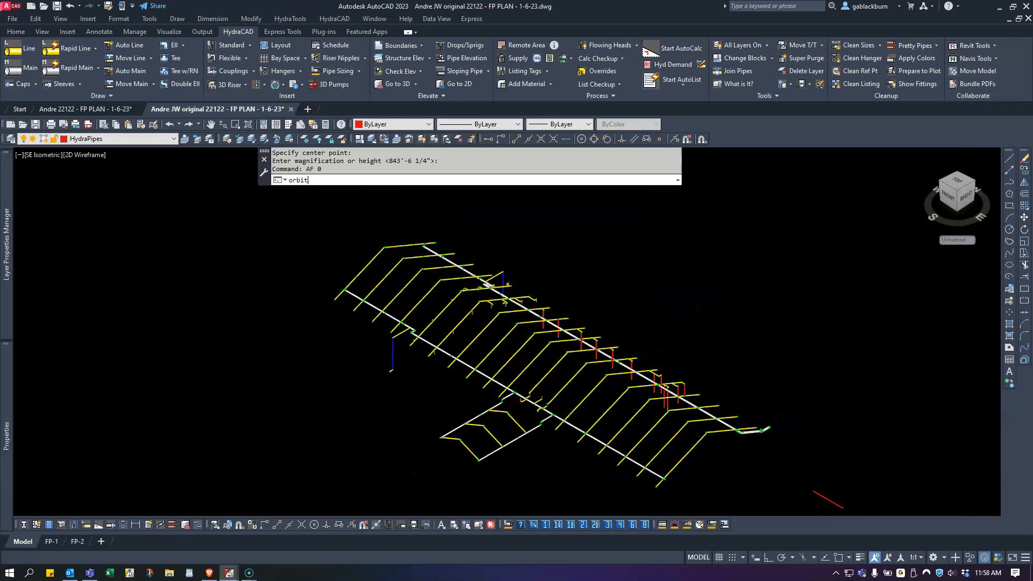
key(Return)
drag(707, 398, 621, 464)
scroll(620, 464, up, 5)
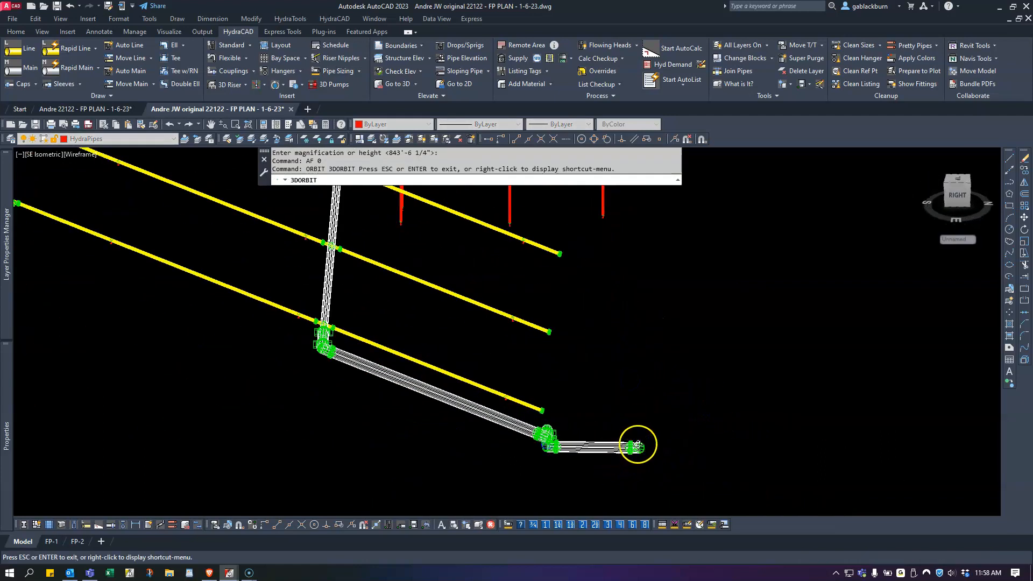
scroll(628, 431, down, 2)
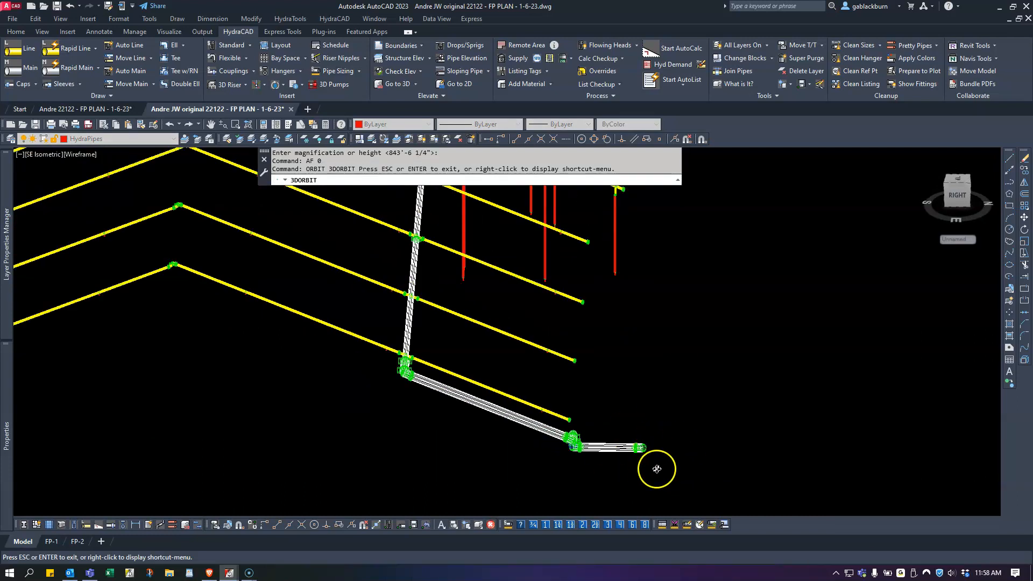
scroll(656, 469, down, 2)
scroll(609, 462, up, 4)
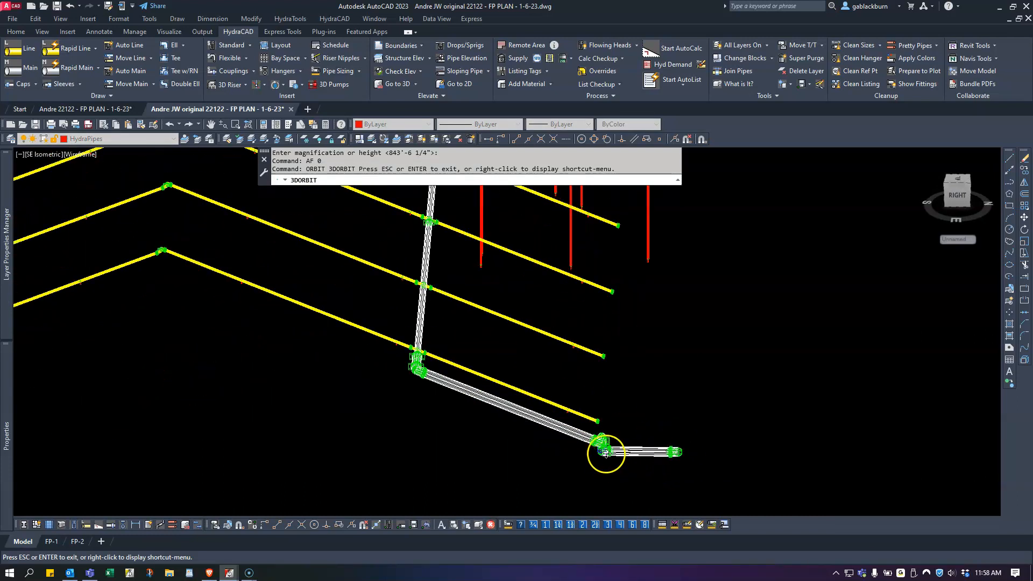
scroll(472, 411, down, 3)
scroll(388, 358, down, 3)
Follow the main to its far end and inspect the blue riser nipples connecting it to the branch lines.
mouse_move(372, 220)
middle_down()
mouse_move(343, 506)
mouse_move(326, 463)
middle_up()
middle_drag(332, 268, 323, 387)
scroll(307, 331, up, 3)
middle_drag(410, 272, 376, 477)
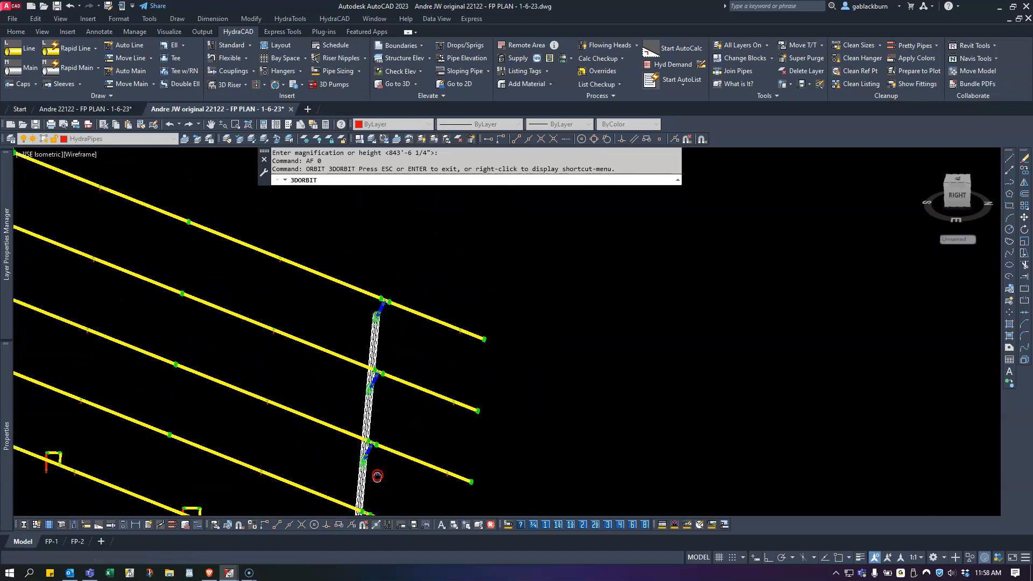
scroll(374, 303, up, 5)
scroll(380, 305, up, 3)
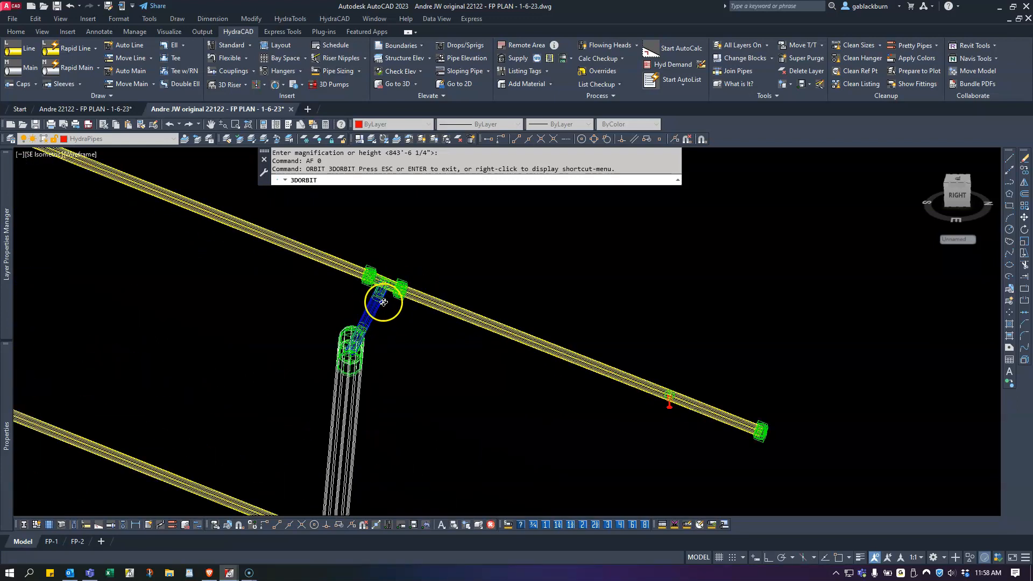
scroll(360, 323, down, 6)
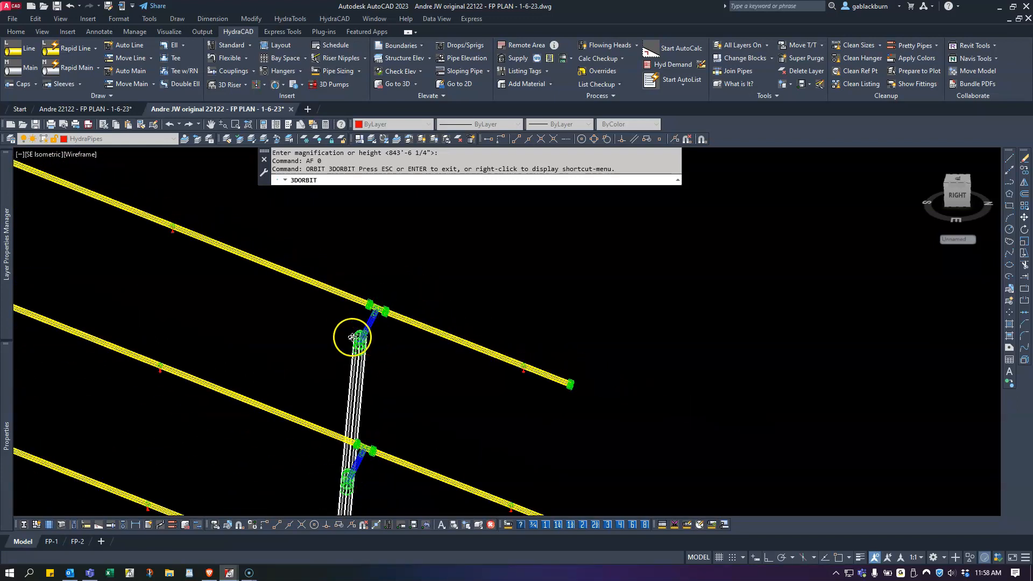
scroll(353, 337, down, 6)
scroll(546, 470, down, 1)
Orbit the model toward its back right corner, inspect the main's couplings and offset, and leave the Orbit command.
drag(546, 470, 306, 381)
scroll(306, 380, up, 5)
scroll(672, 425, up, 2)
scroll(673, 425, up, 6)
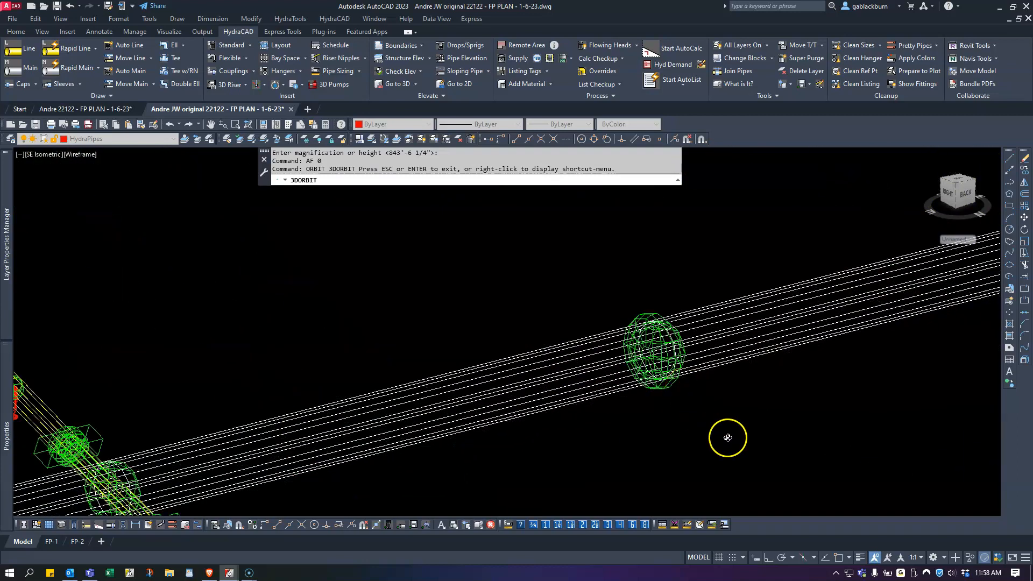
key(Escape)
scroll(717, 427, down, 10)
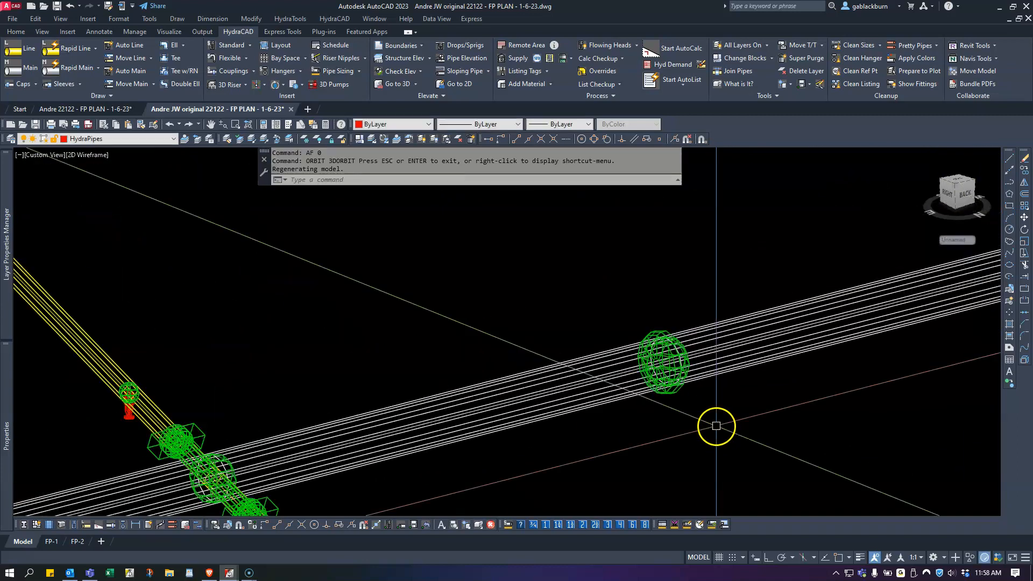
middle_drag(710, 444, 552, 361)
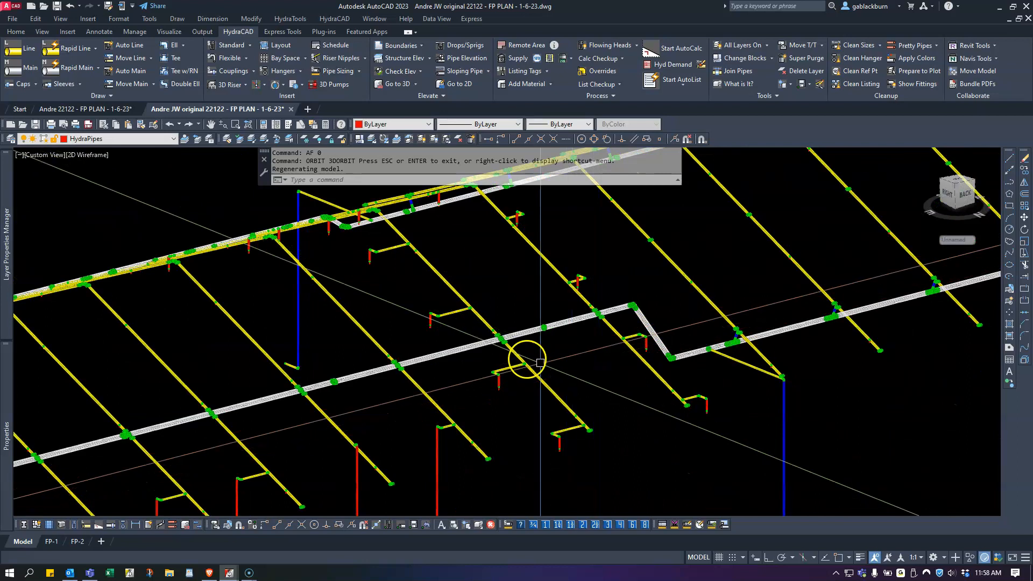
scroll(500, 344, down, 5)
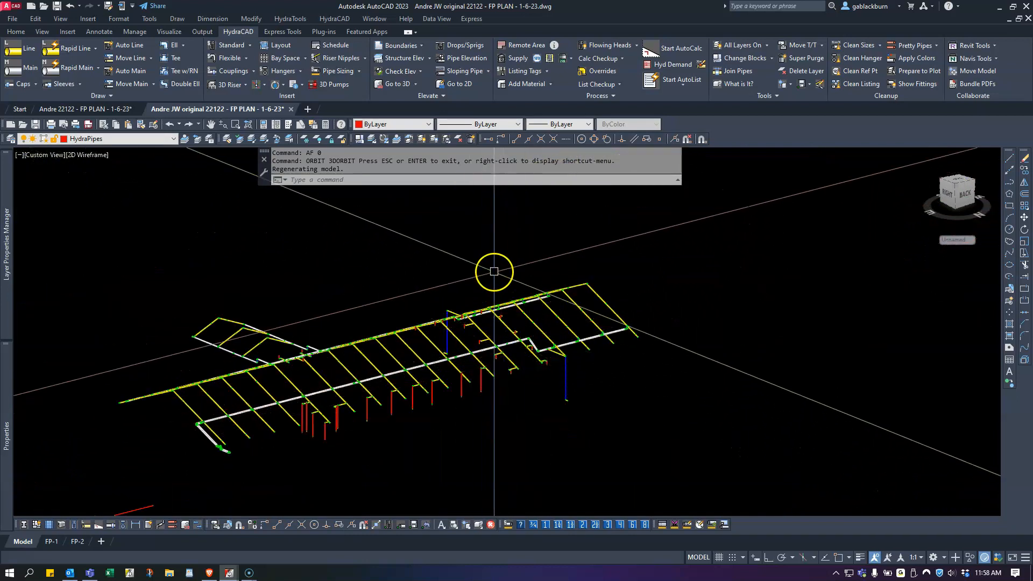
Return the system to the 2D top view with the S2D command.
text(S2D)
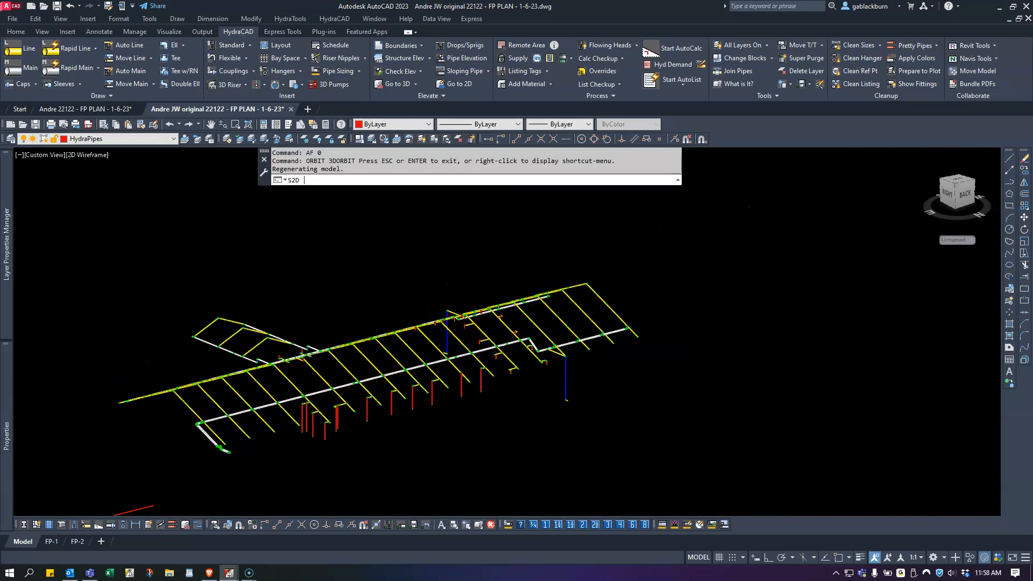
key(Return)
scroll(476, 355, up, 5)
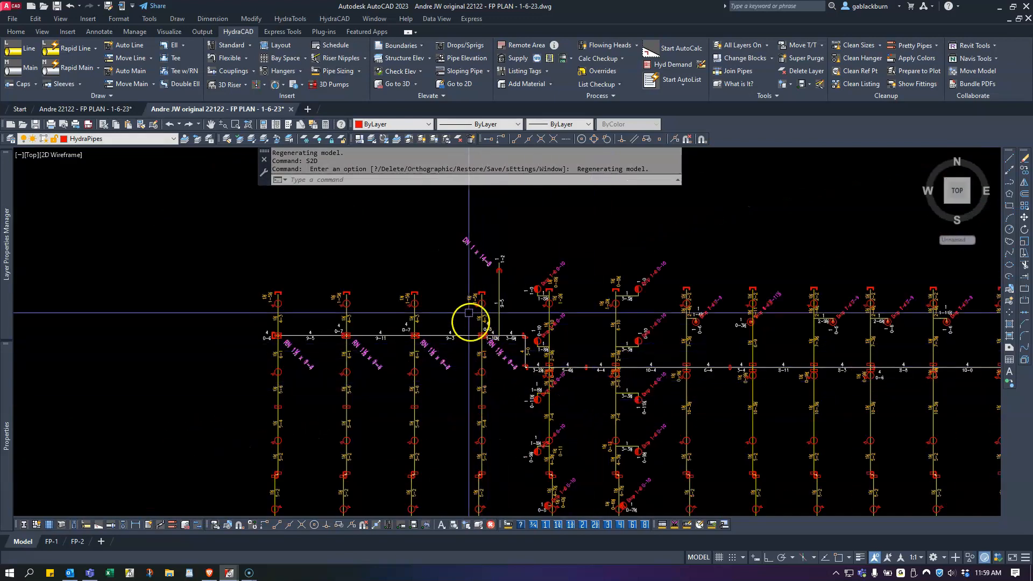
Review the Annotation type and (AFF) Up from floor reference in the Pipe Elevations dialog and close it.
click(466, 56)
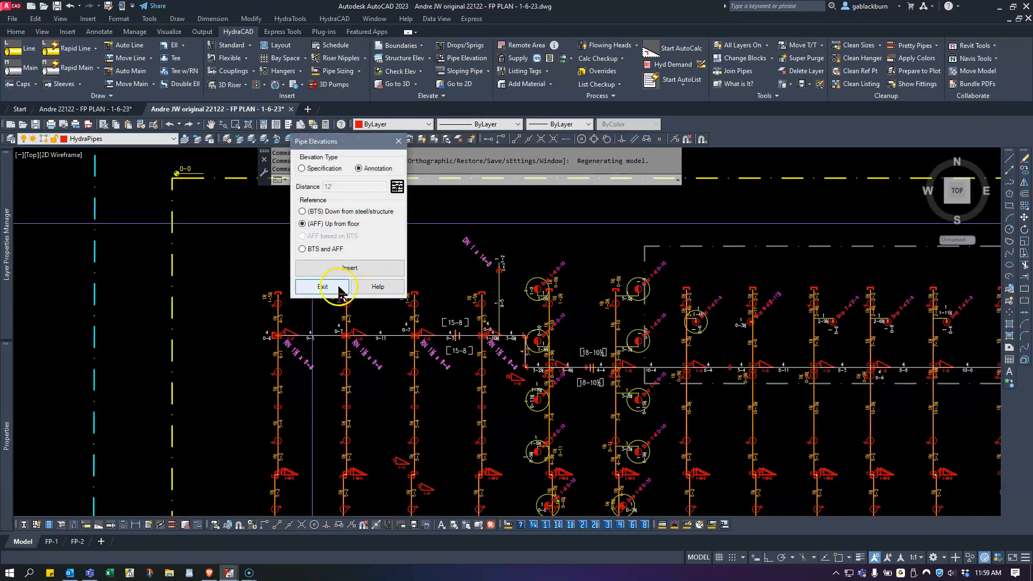
scroll(464, 330, up, 10)
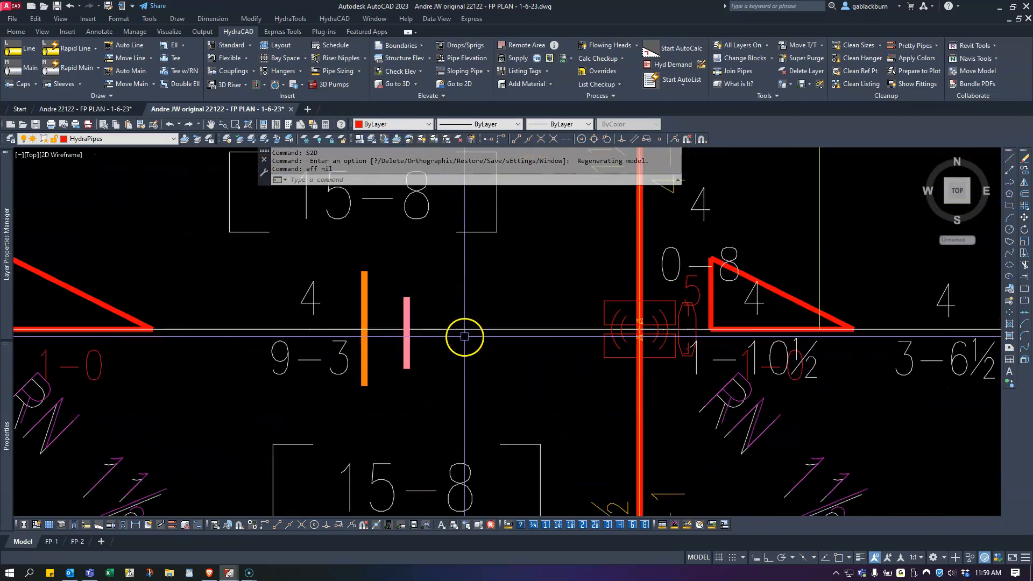
scroll(408, 300, down, 4)
Compare the two 15-8 elevation labels above and below the 9-3 main west of the offset.
click(395, 289)
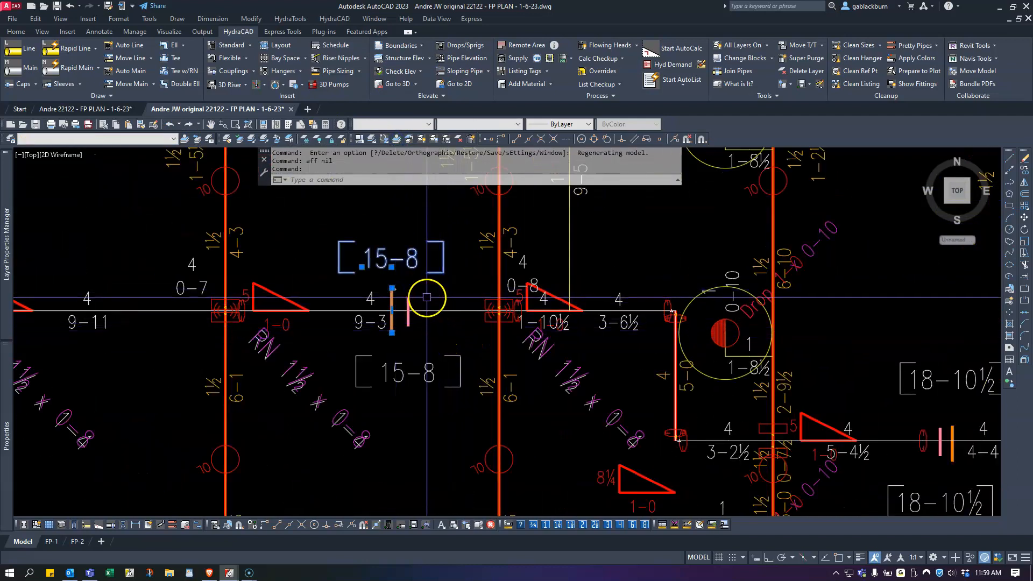
key(Escape)
click(409, 325)
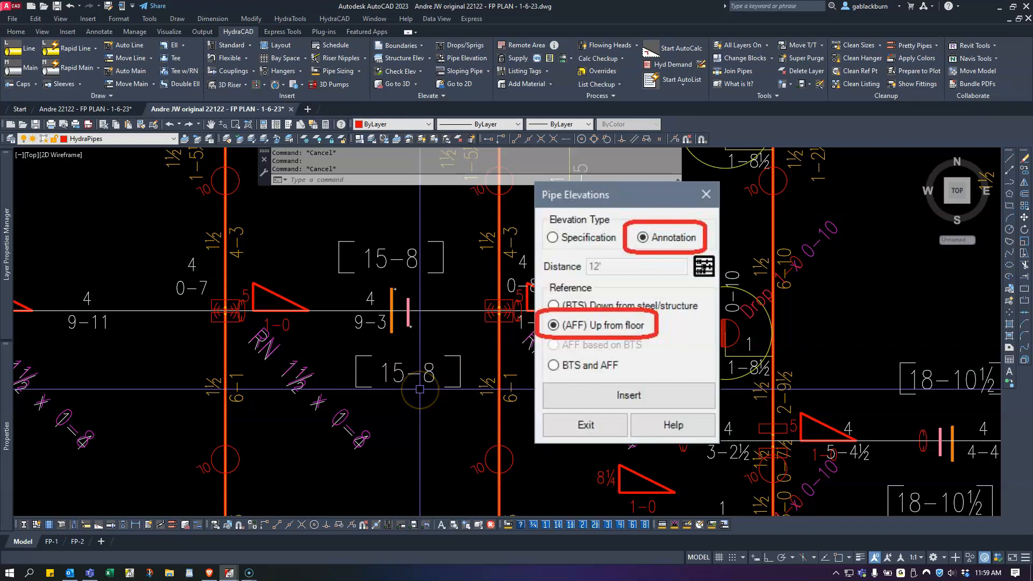
middle_drag(451, 393, 398, 390)
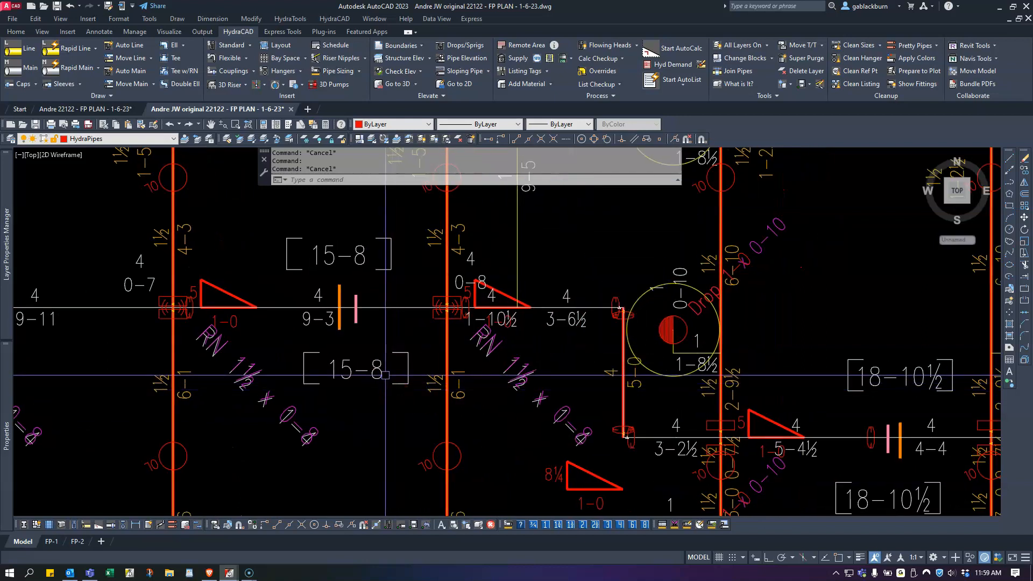
click(358, 309)
click(360, 371)
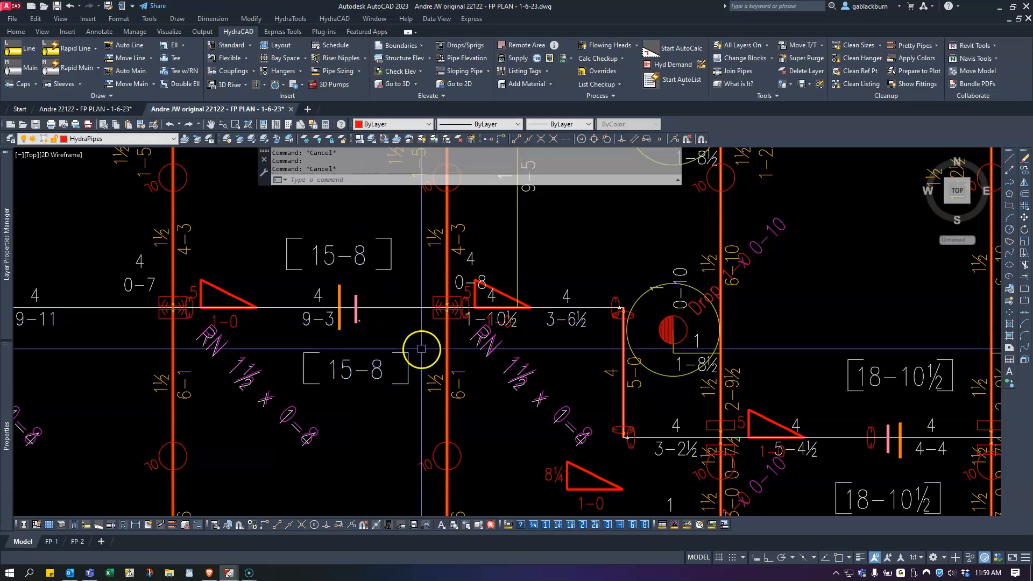
key(Escape)
click(371, 358)
key(Escape)
click(357, 254)
Compare the two 18-10½ elevation labels above and below the 4-inch main east of the offset.
scroll(385, 313, down, 7)
scroll(443, 346, up, 9)
mouse_move(431, 334)
middle_down()
mouse_move(474, 332)
mouse_move(456, 376)
middle_up()
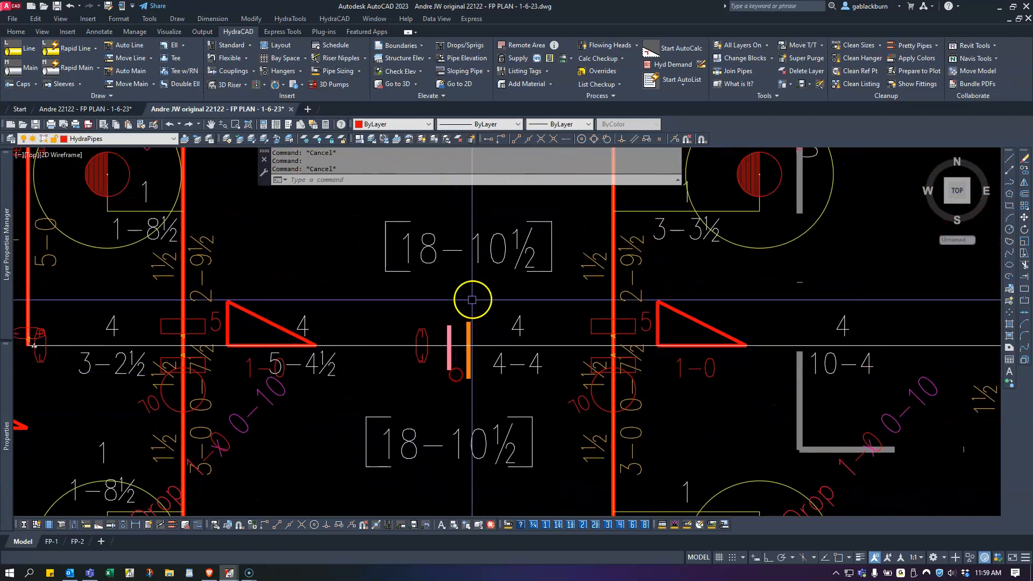
click(471, 247)
key(Escape)
click(450, 349)
click(430, 433)
scroll(454, 425, down, 4)
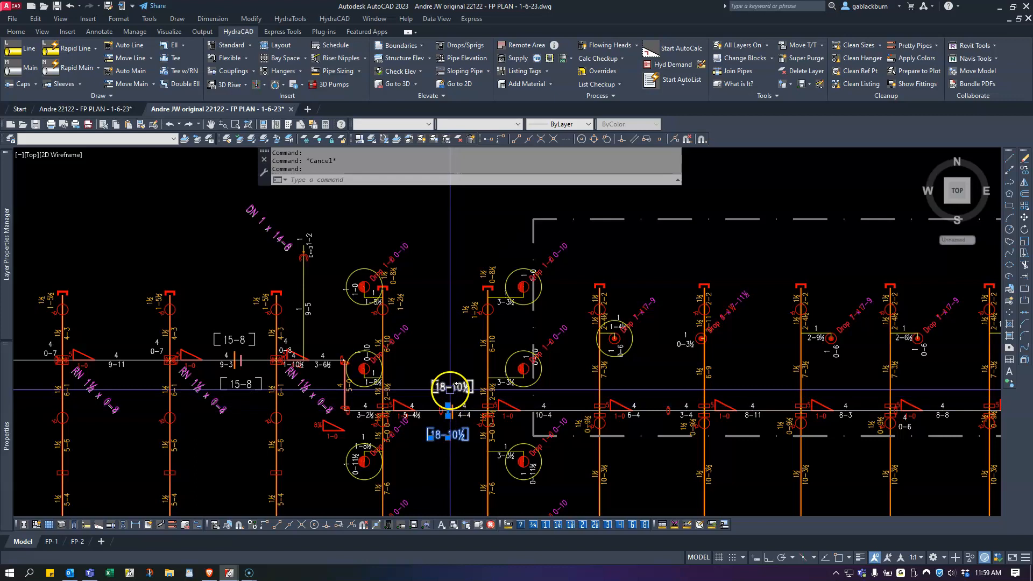
scroll(455, 407, down, 3)
mouse_move(449, 399)
middle_down()
mouse_move(491, 349)
mouse_move(494, 313)
middle_up()
scroll(492, 310, up, 2)
scroll(493, 311, up, 3)
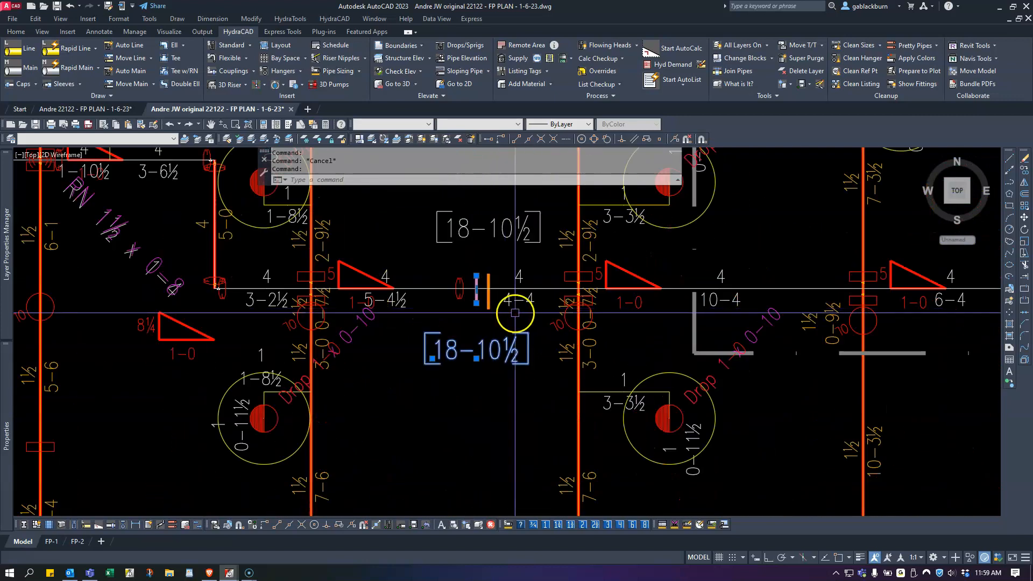
scroll(517, 314, down, 1)
key(Escape)
middle_drag(455, 259, 520, 359)
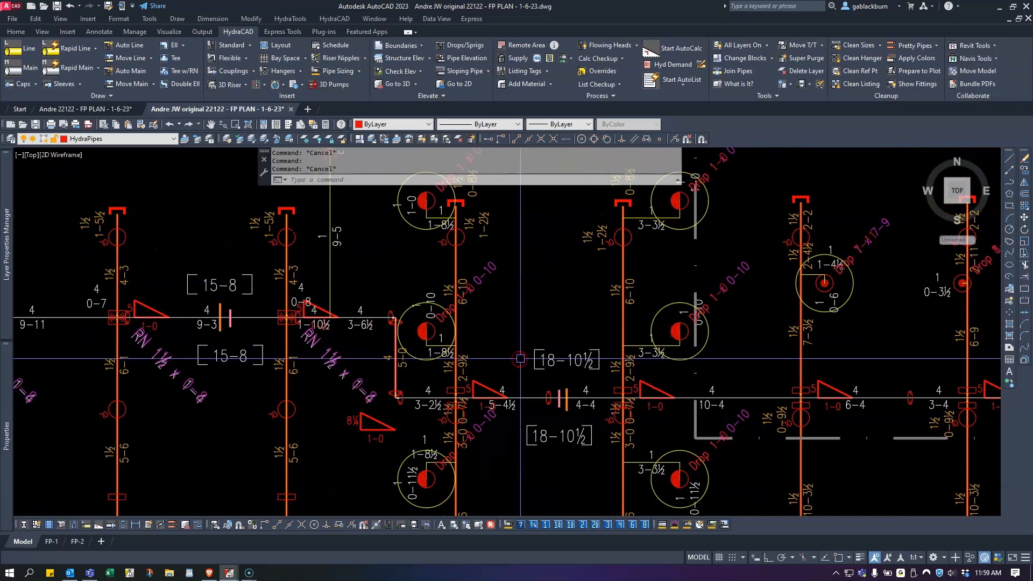
Regenerate the 3D system model with the S3D command, using the cyan dashed line as the system boundary.
text(s3)
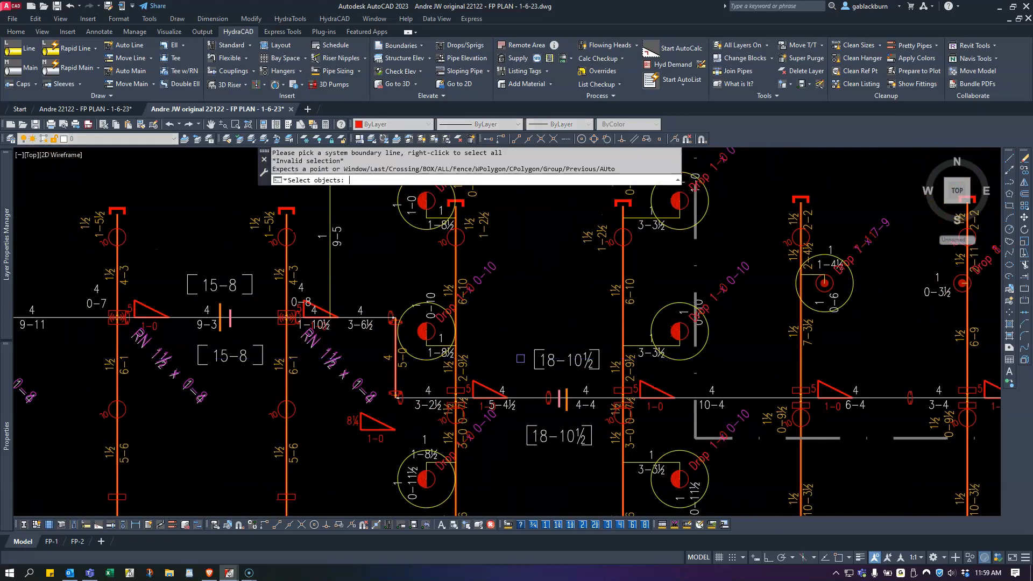
right_click(520, 349)
scroll(529, 319, down, 4)
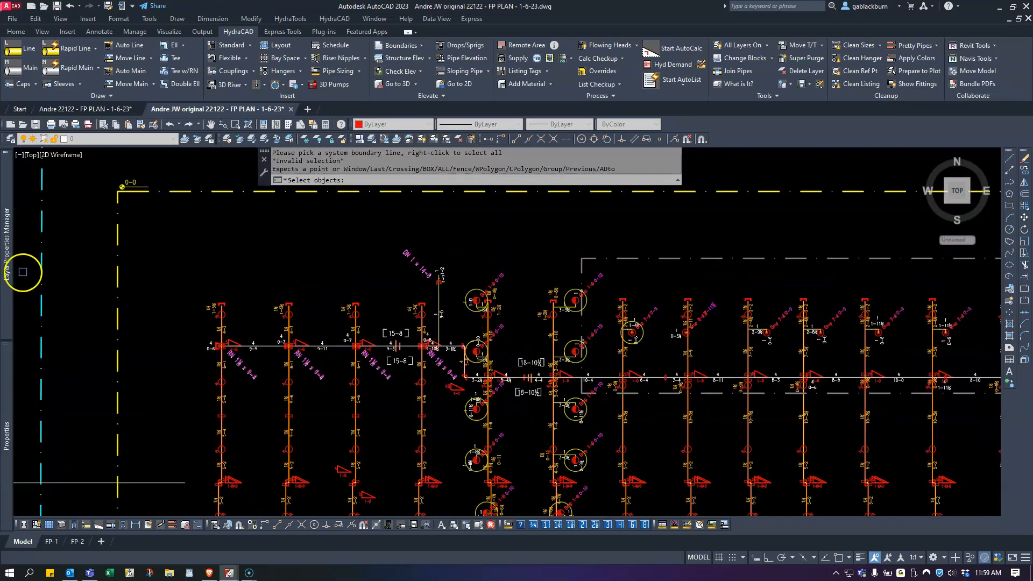
mouse_move(7, 270)
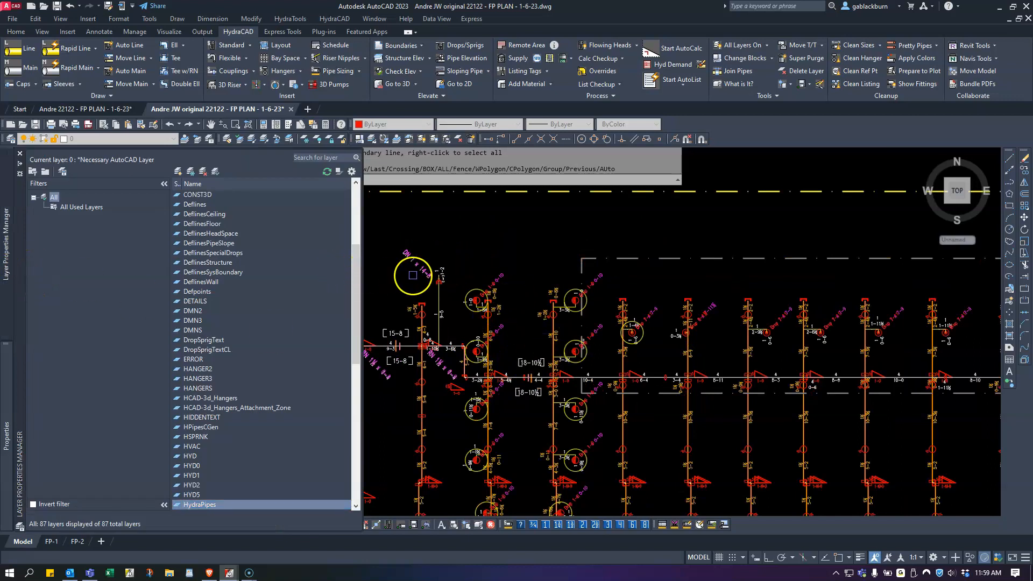
click(44, 256)
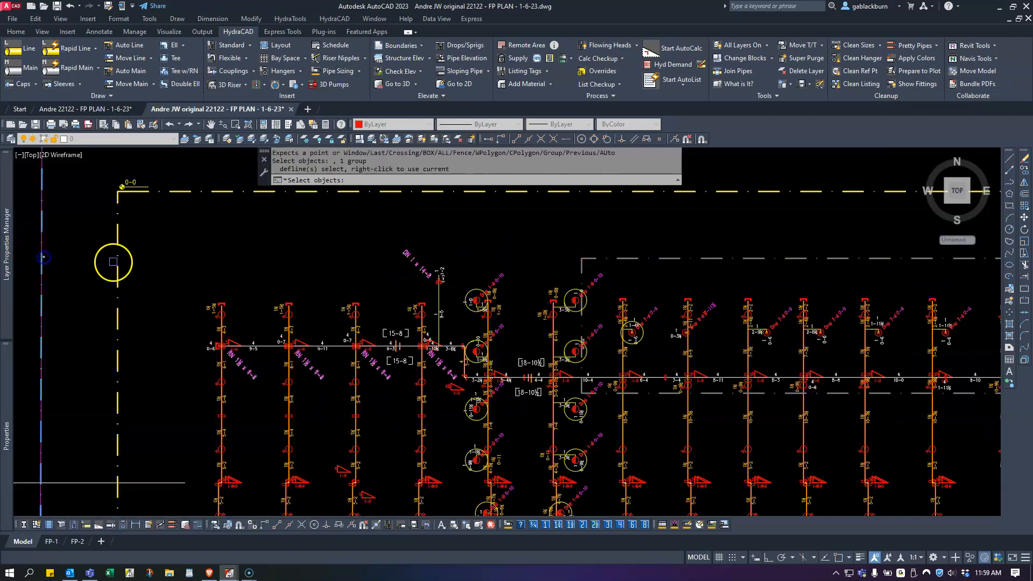
key(Return)
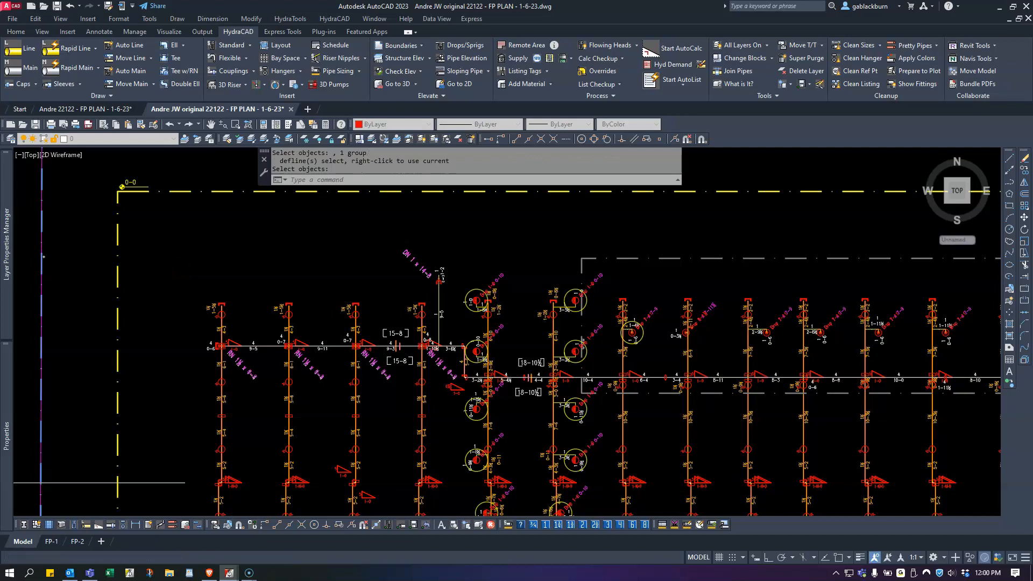
Inspect the circled error markers along the branch lines in the 3D model and read the sprig marker's error text near the south main.
scroll(433, 271, up, 10)
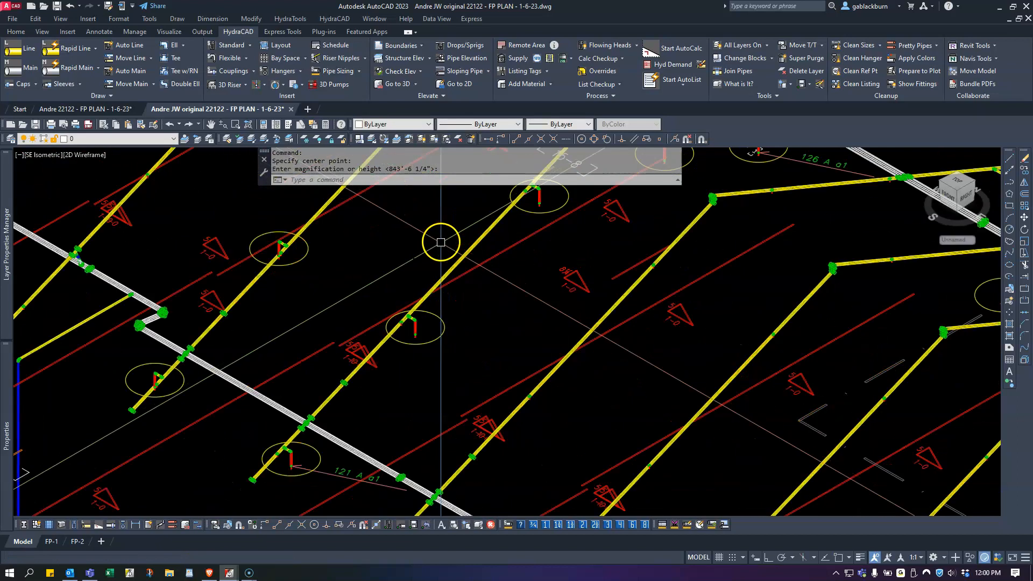
mouse_move(427, 329)
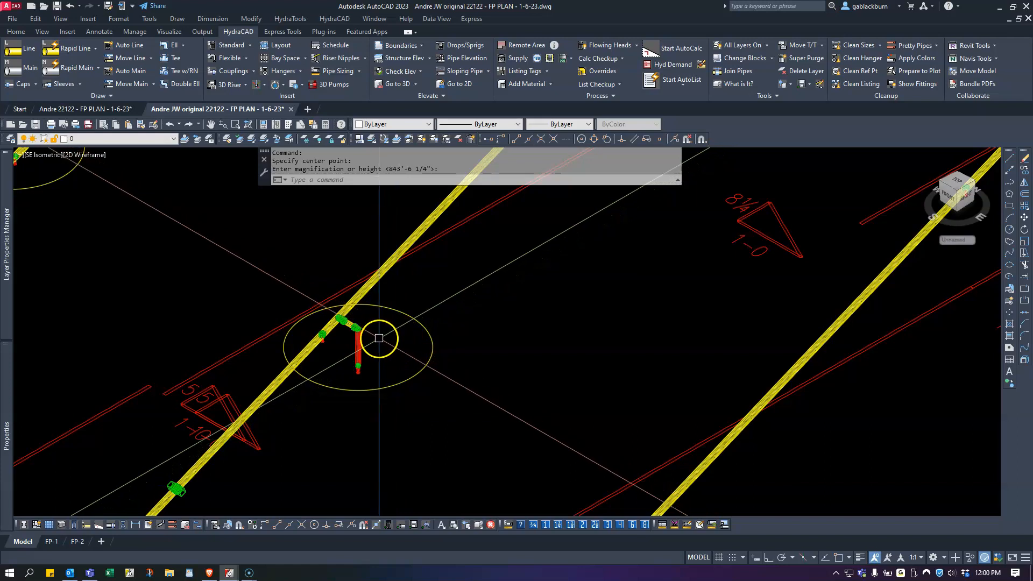
scroll(387, 338, down, 5)
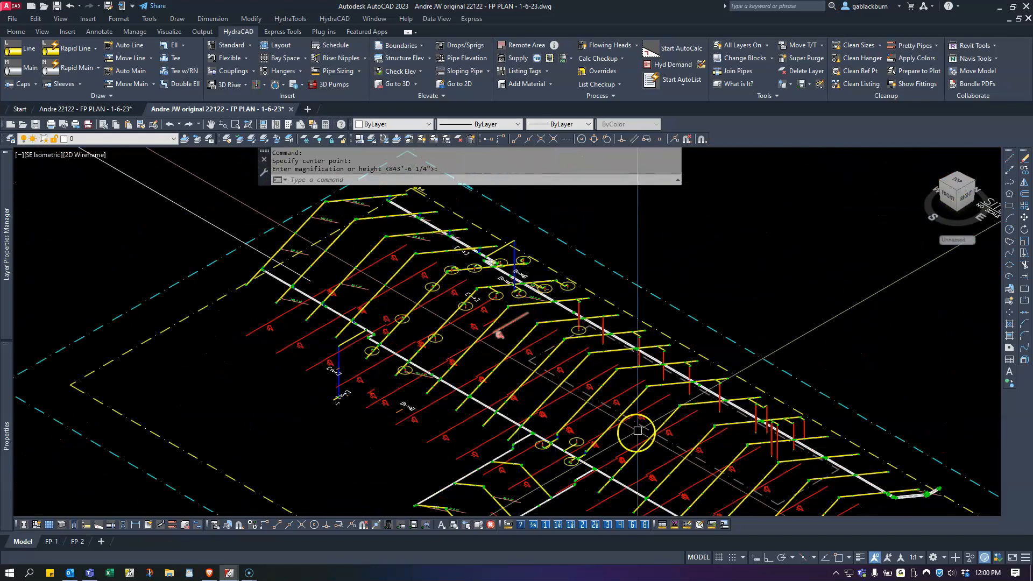
scroll(637, 425, up, 8)
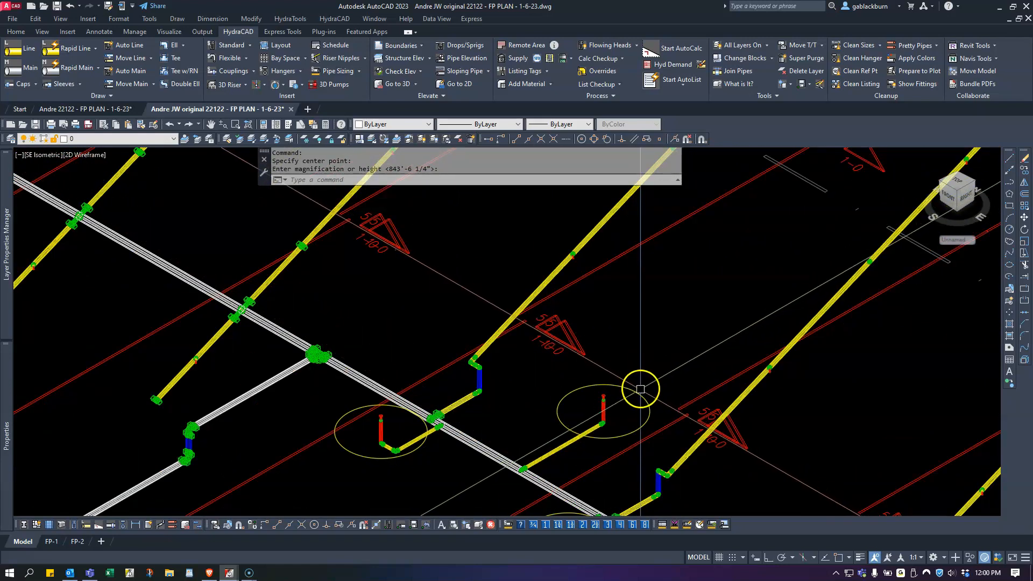
mouse_move(640, 396)
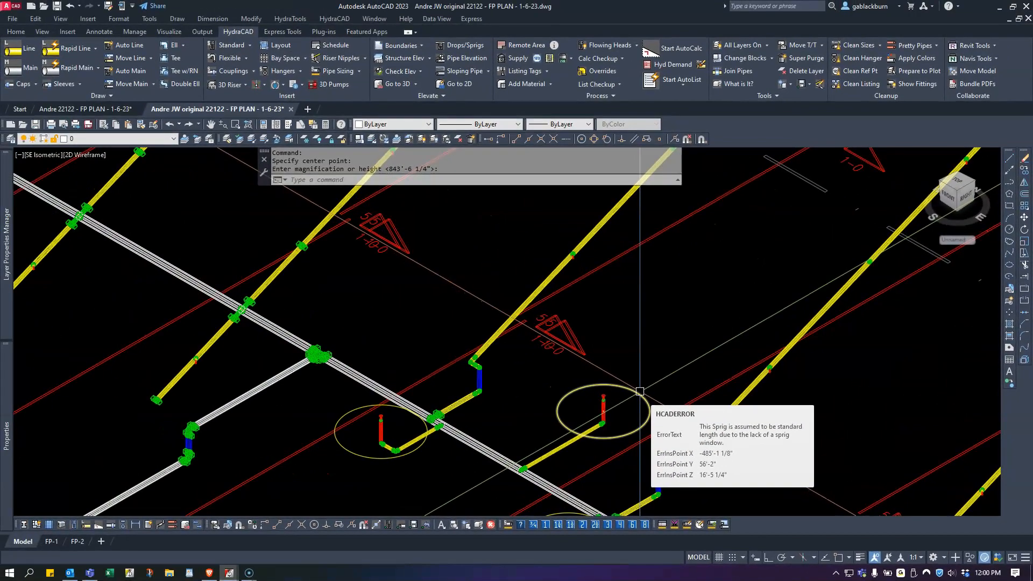
scroll(639, 391, down, 10)
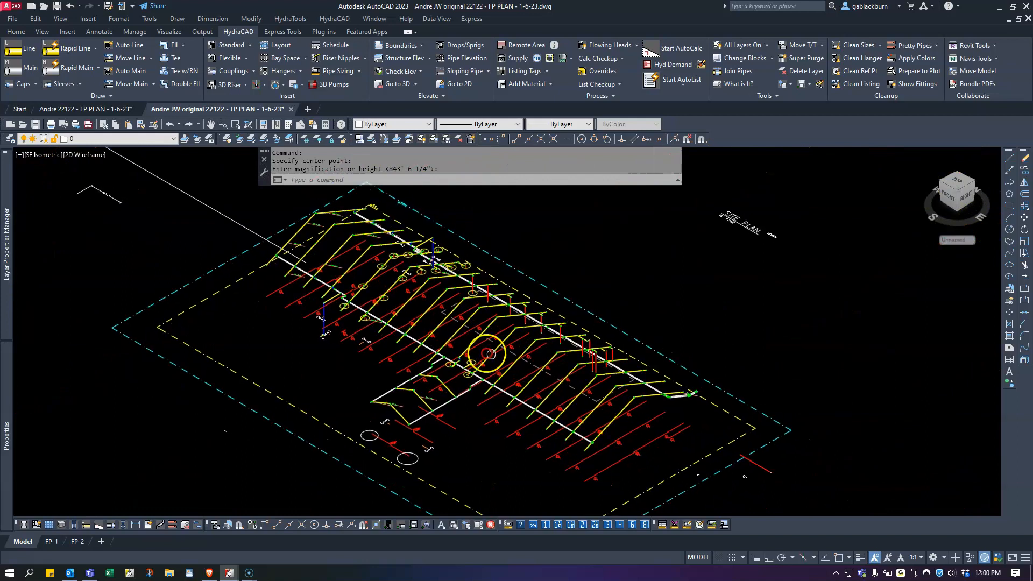
scroll(438, 293, up, 3)
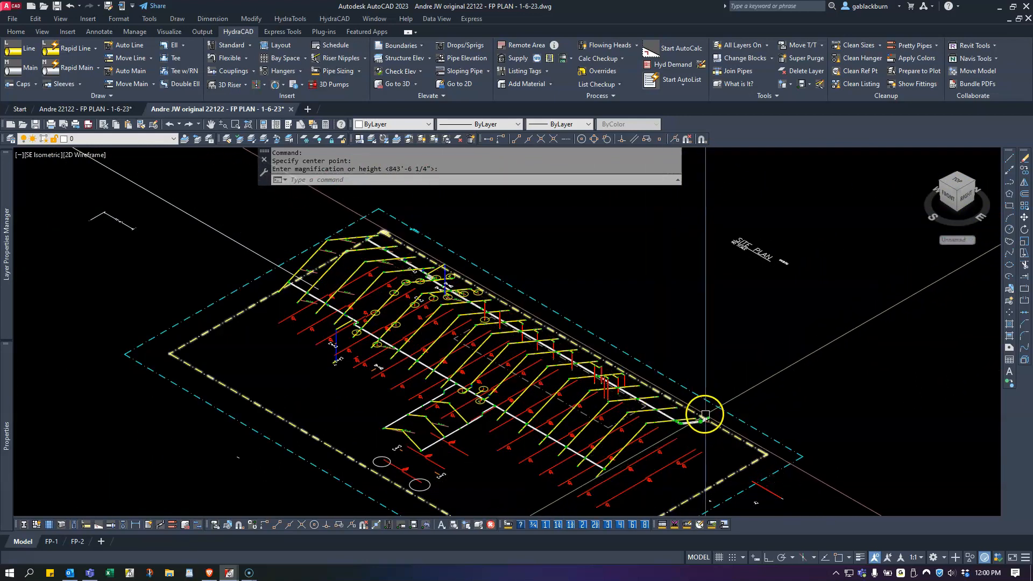
scroll(615, 338, down, 2)
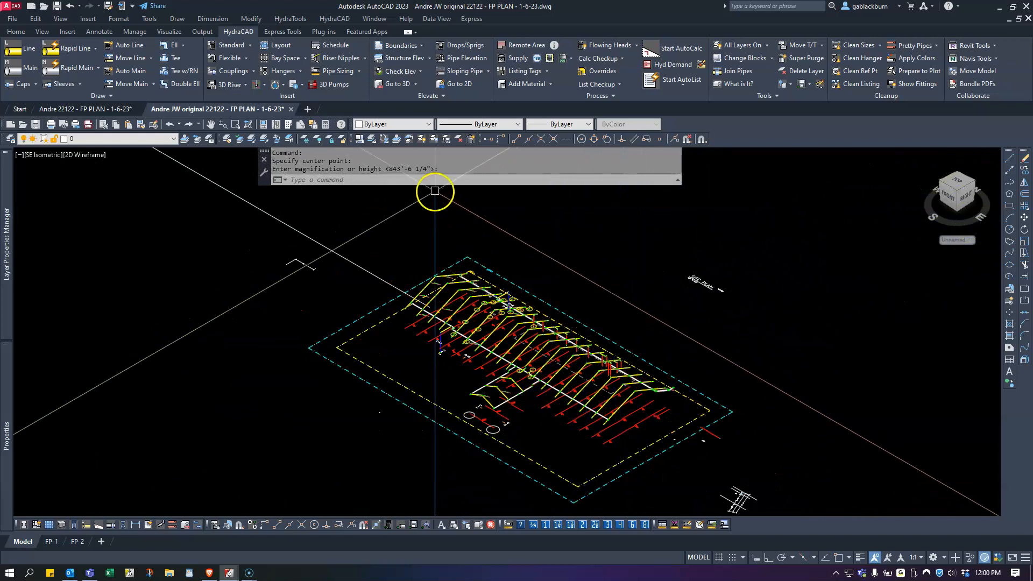
Open the System Model Walker with the WMD command and leave only Find Dead End Pipes (Caps) enabled.
click(437, 180)
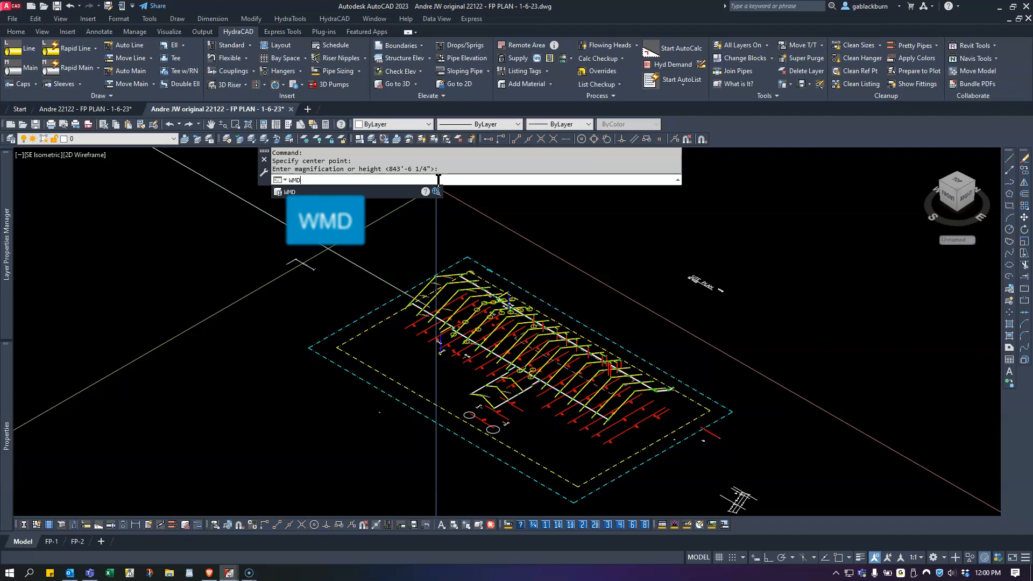
key(Return)
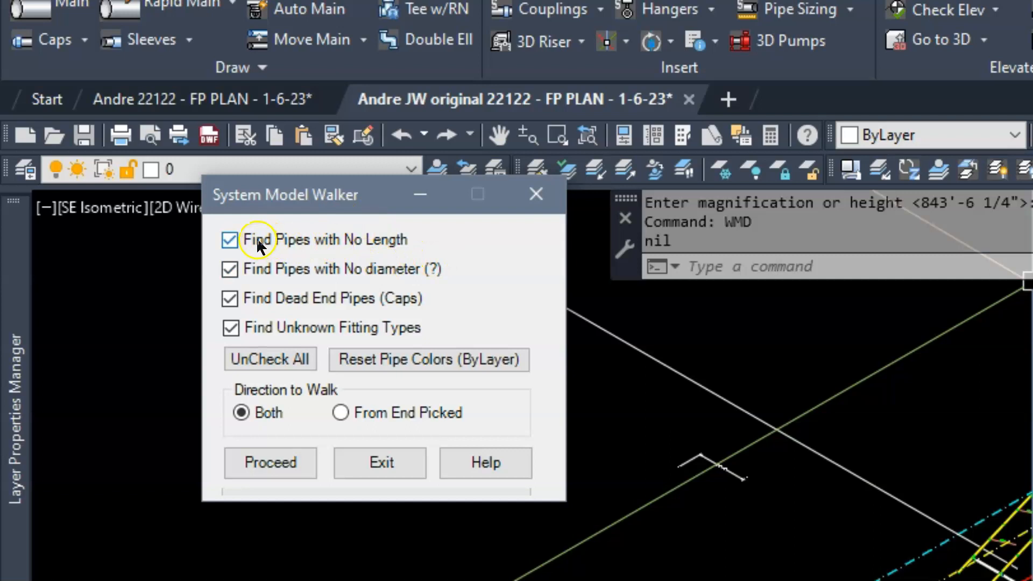
click(259, 269)
click(257, 272)
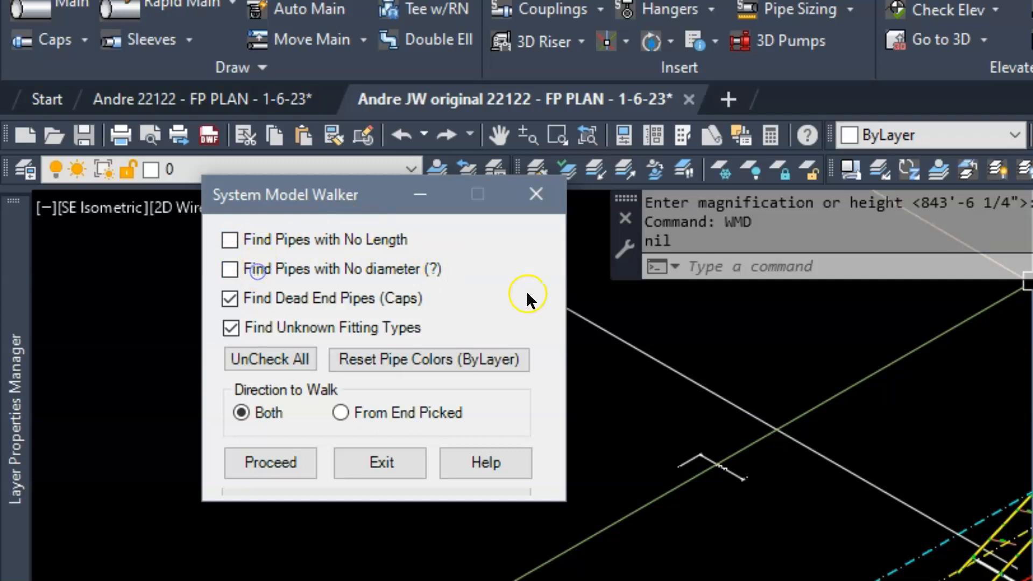
click(265, 329)
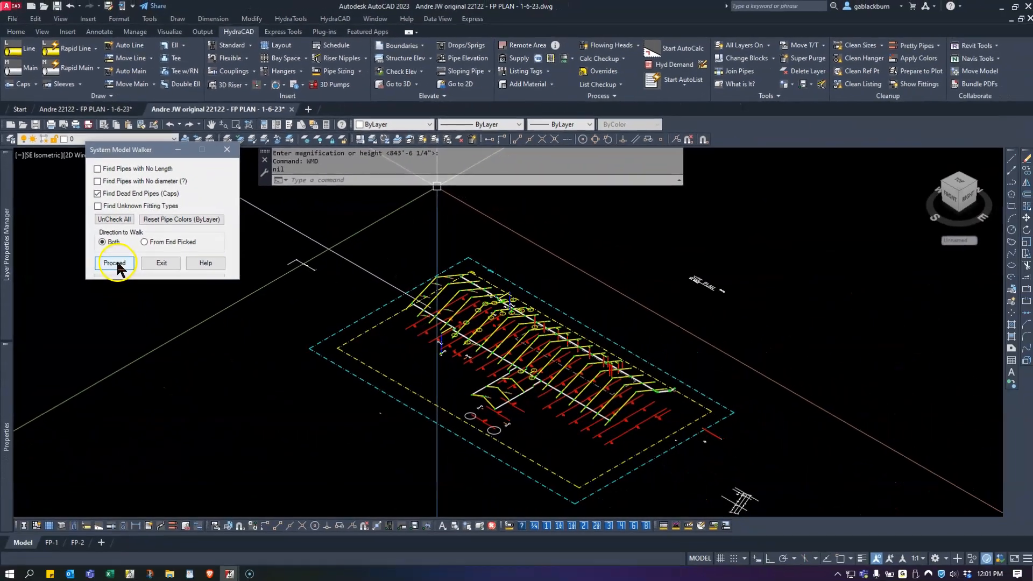
Walk the system model in both directions from the short end pipe at the east end of the north main.
click(271, 462)
scroll(676, 463, up, 7)
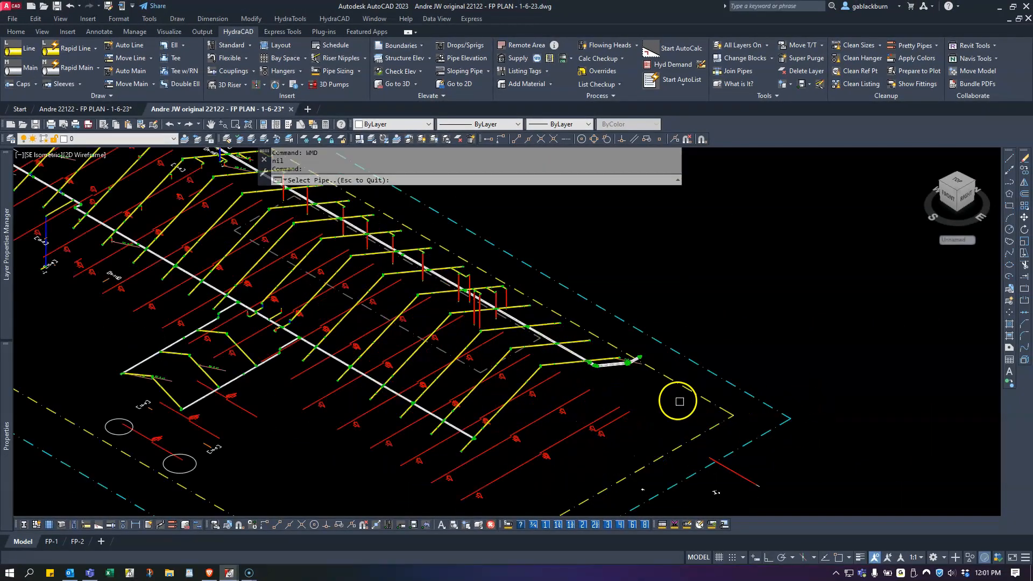
scroll(548, 291, up, 6)
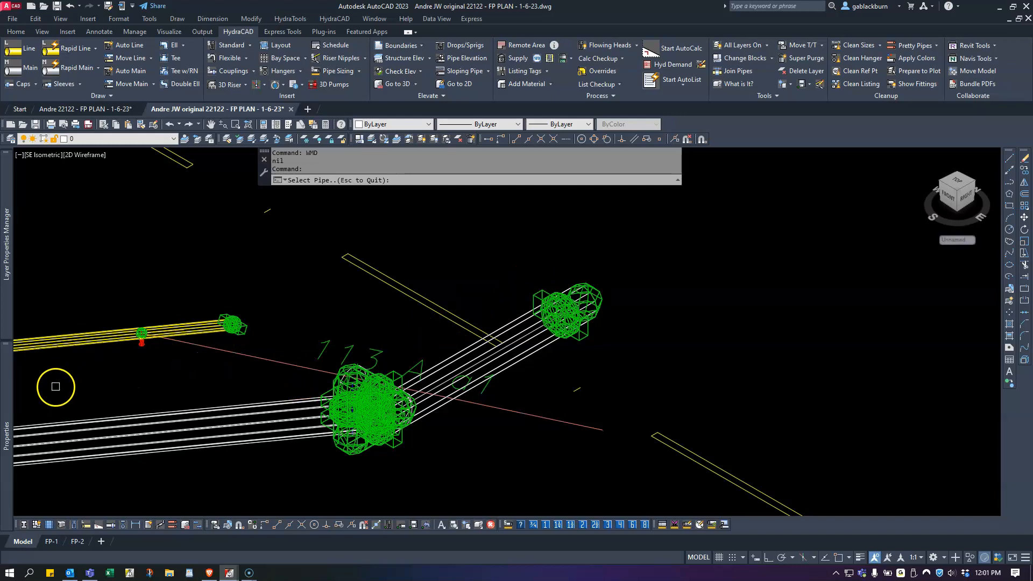
scroll(533, 284, down, 2)
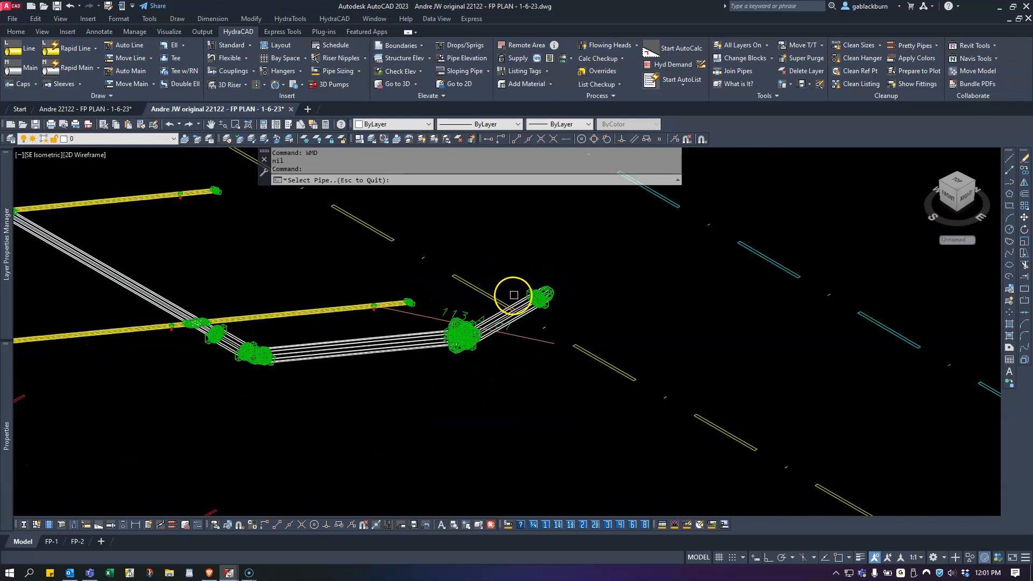
click(516, 303)
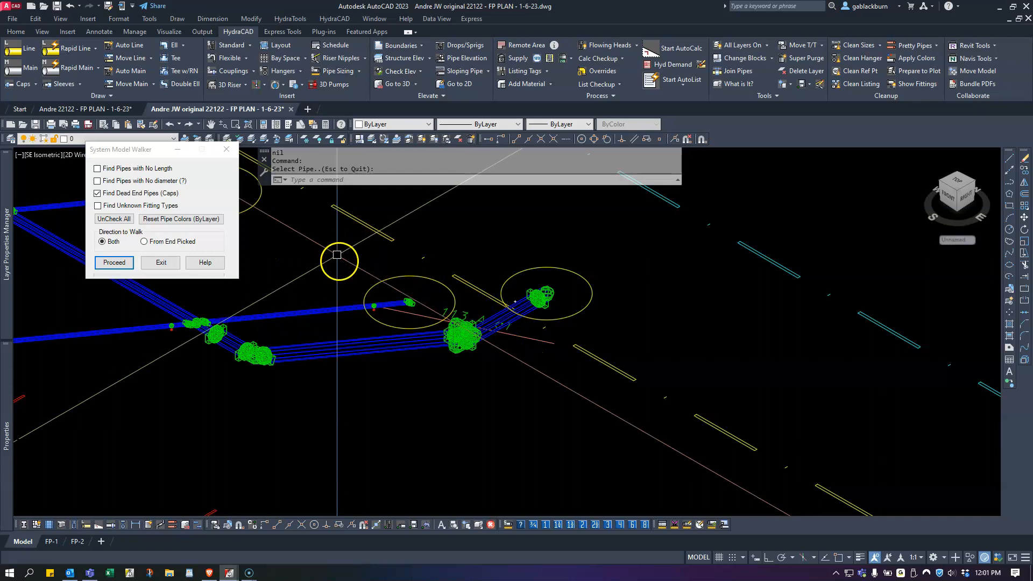
Turn off the DeflinesPipeSlope layer with the PF command by picking one of the red slope symbols.
scroll(337, 258, down, 5)
middle_drag(321, 265, 664, 392)
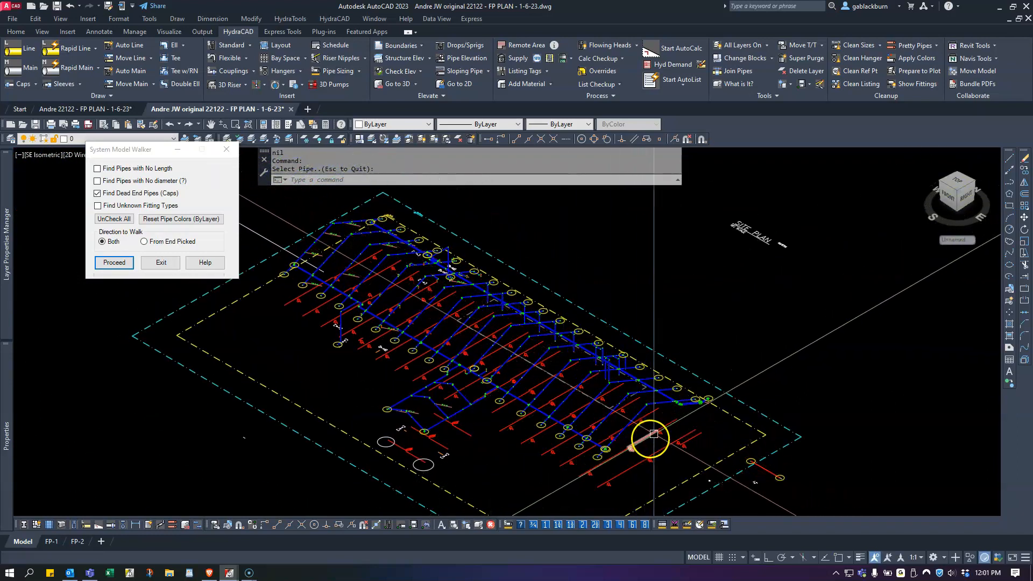
scroll(640, 409, up, 3)
scroll(490, 358, down, 3)
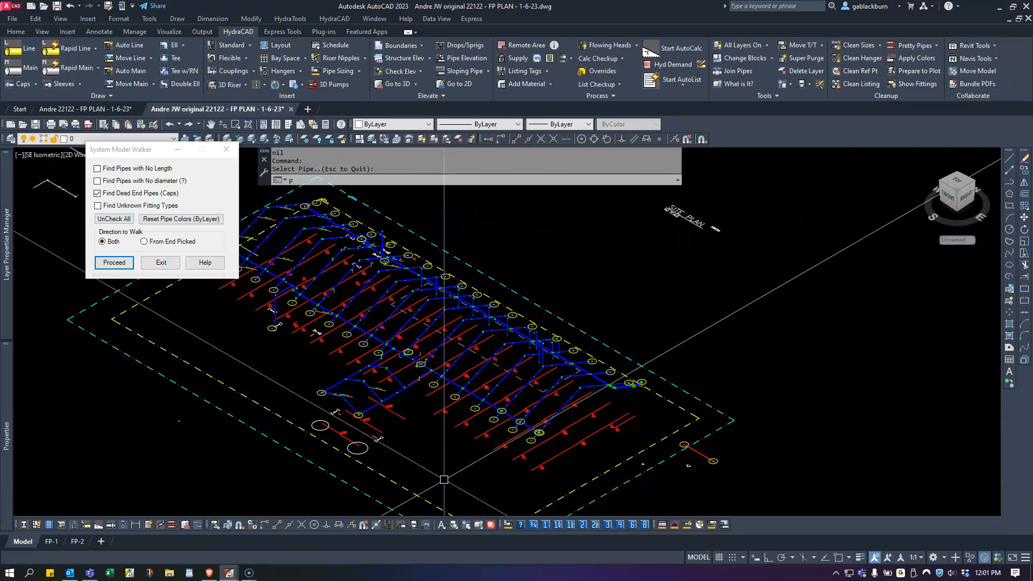
text(f)
key(Return)
click(402, 419)
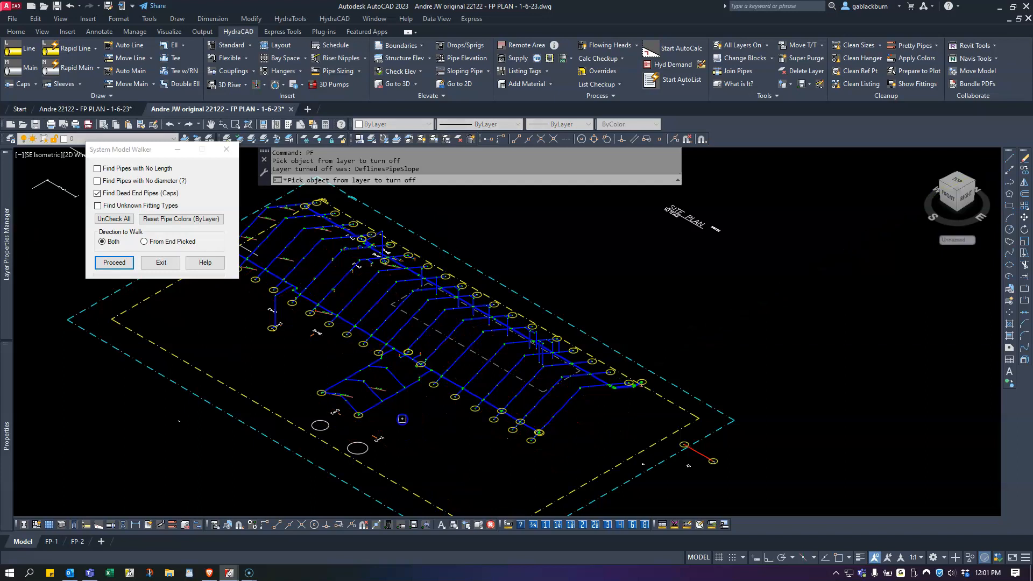
key(Escape)
Examine the dead-end cap markers at the east end of the south main and read their error text.
scroll(437, 371, down, 3)
scroll(381, 345, up, 6)
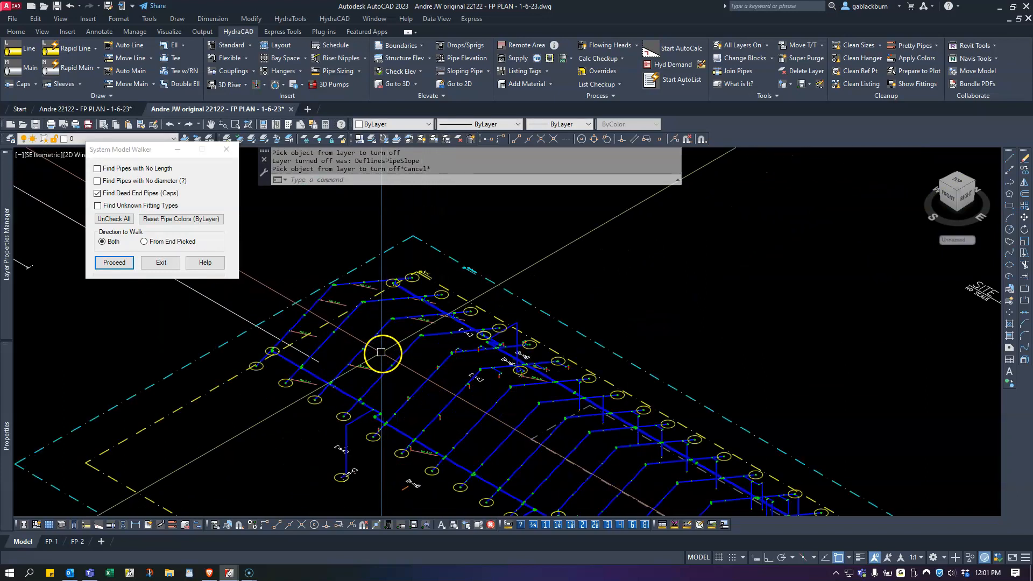
scroll(367, 336, down, 6)
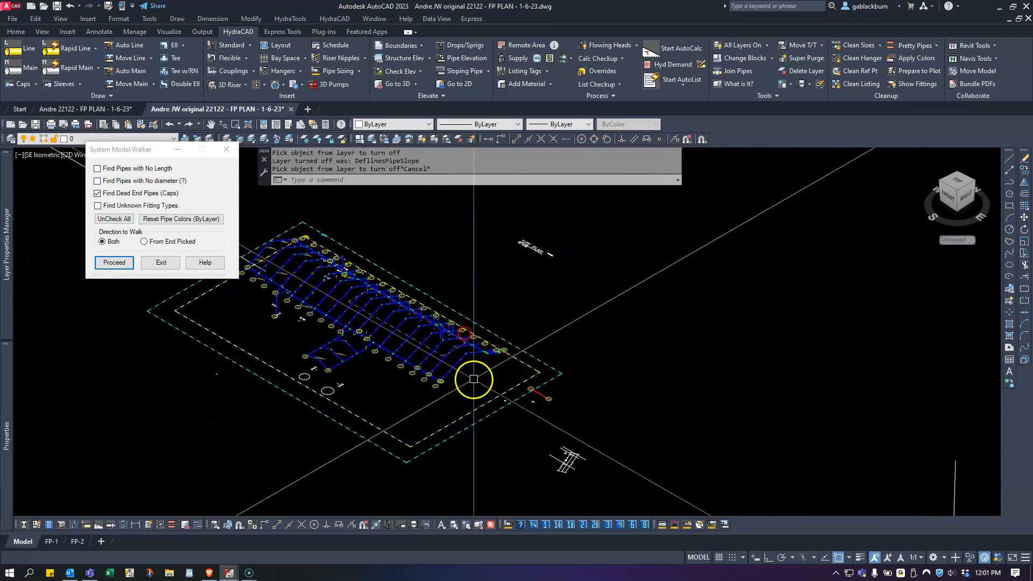
scroll(461, 386, up, 5)
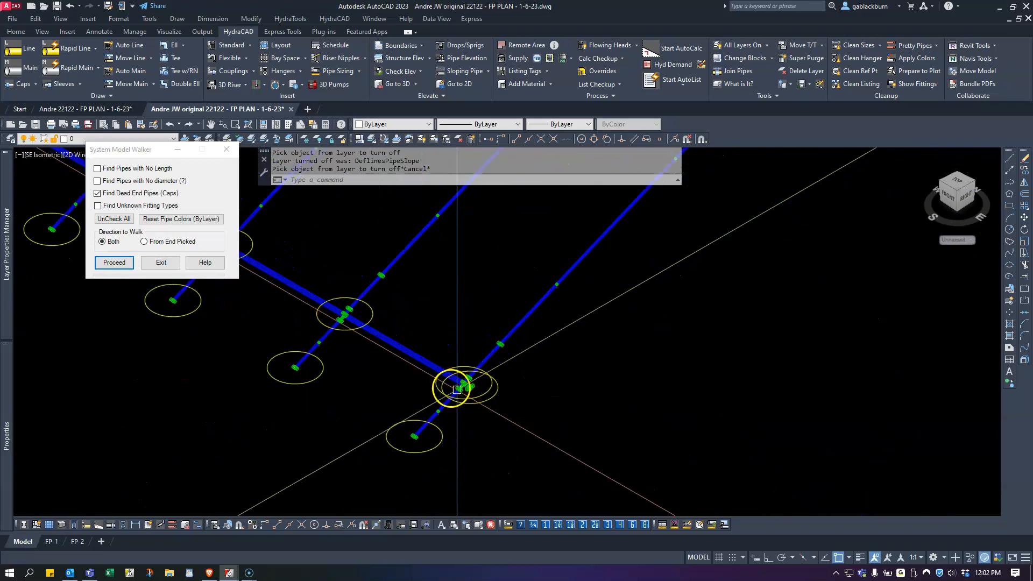
scroll(457, 468, up, 3)
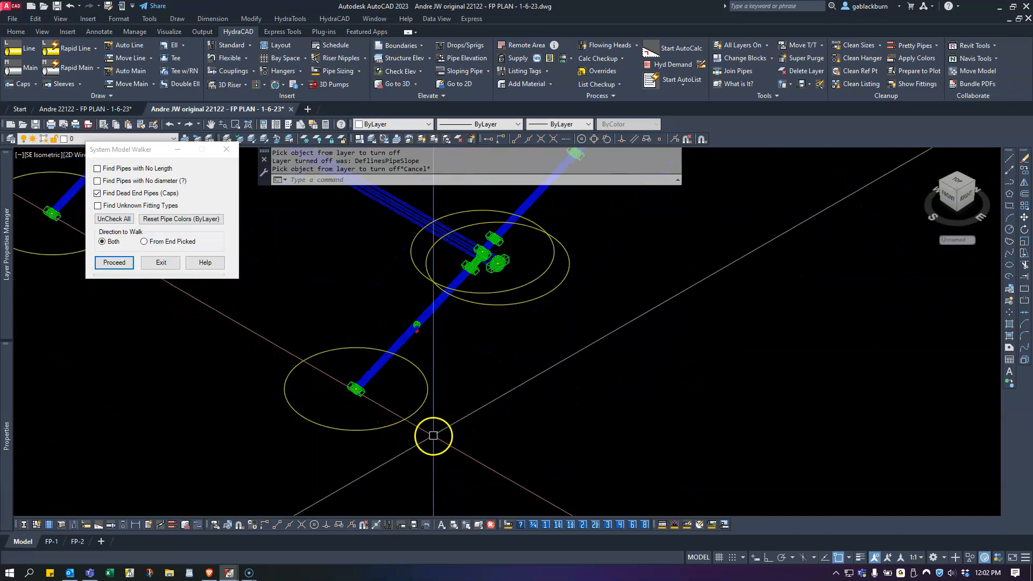
mouse_move(419, 413)
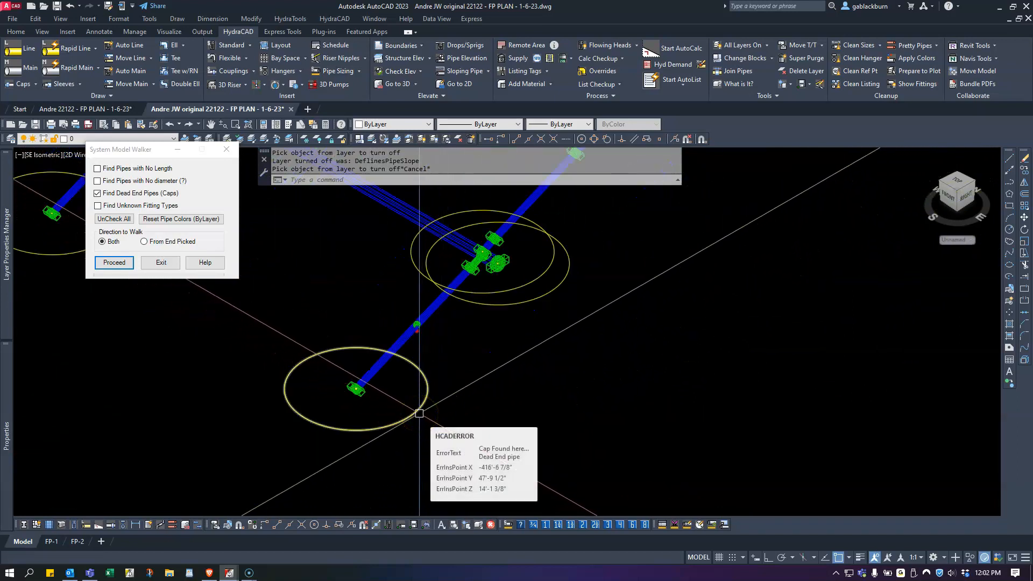
scroll(419, 413, down, 4)
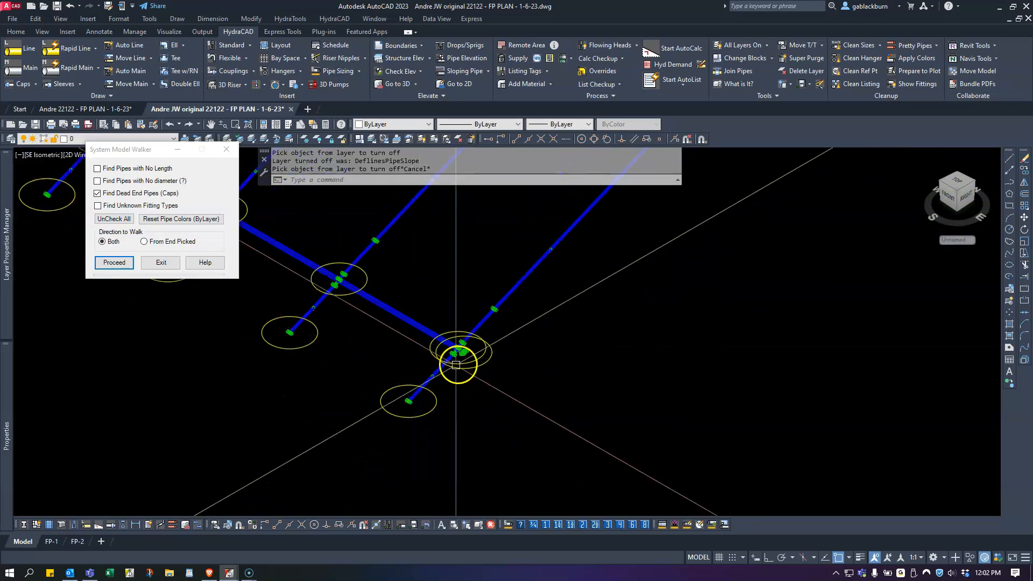
scroll(454, 357, up, 5)
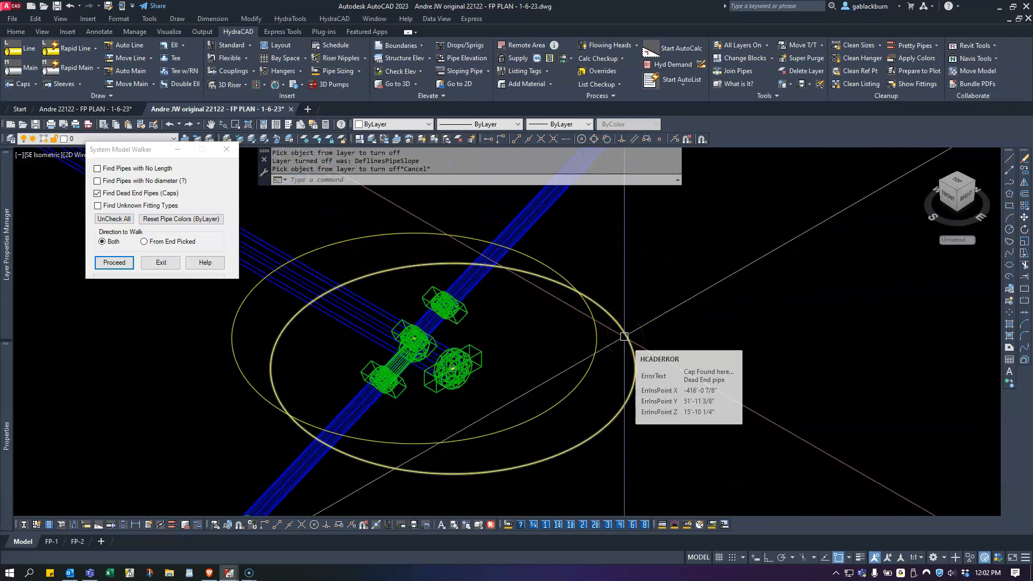
scroll(417, 331, up, 5)
scroll(415, 325, down, 6)
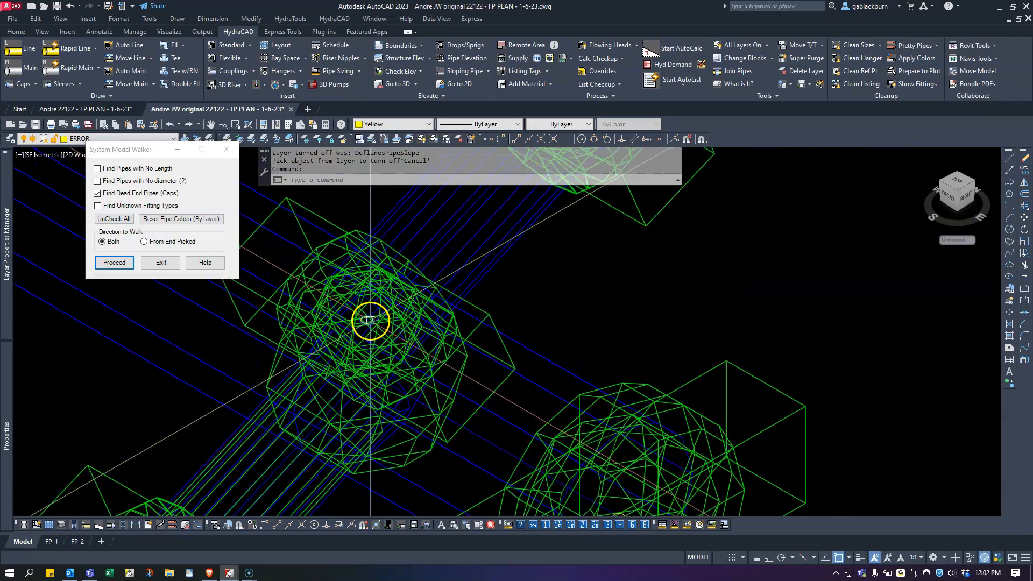
Switch to the top view and examine the cap markers along the south main around the two offset branch connections.
scroll(388, 318, down, 6)
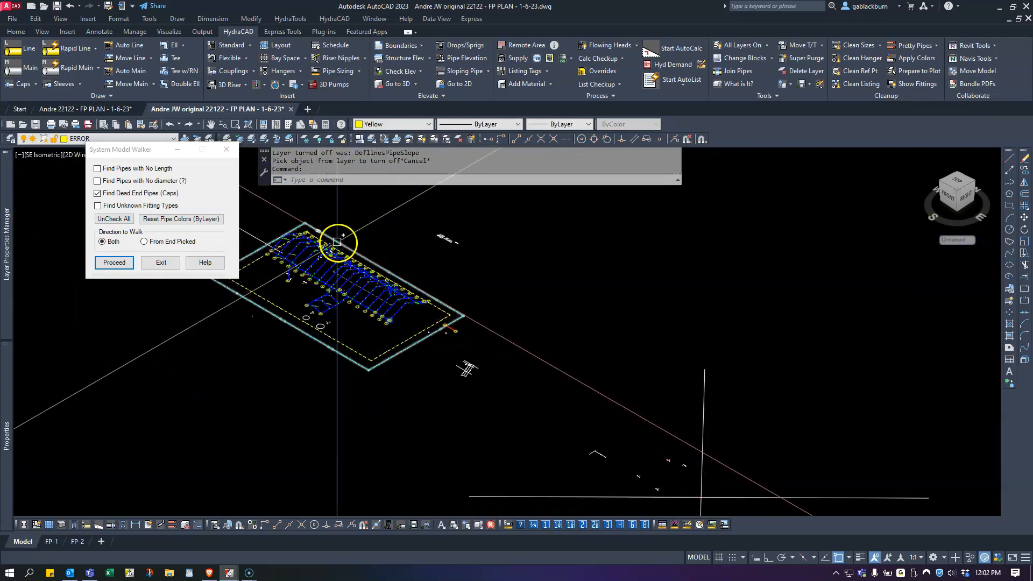
scroll(451, 335, up, 6)
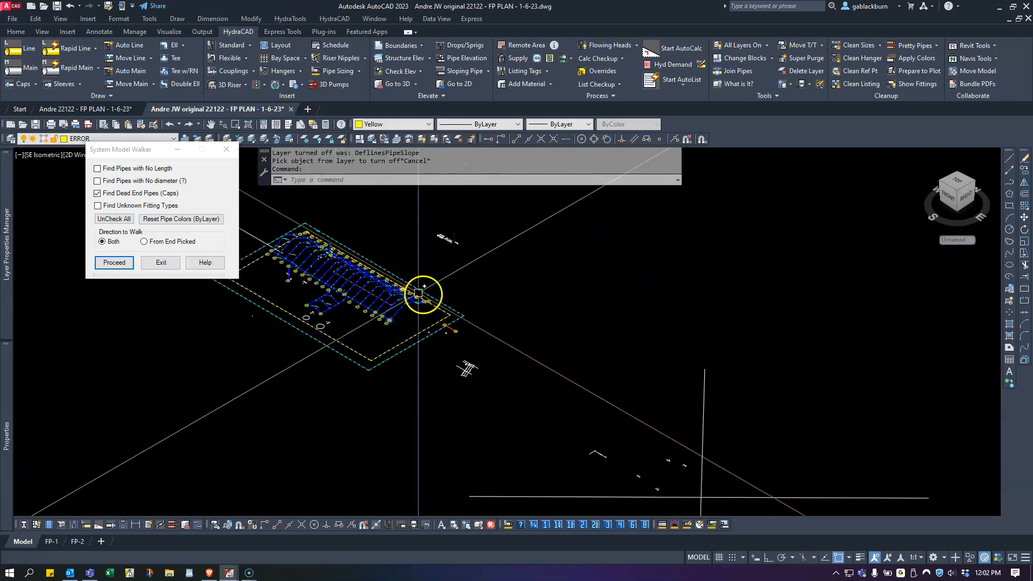
scroll(494, 364, down, 6)
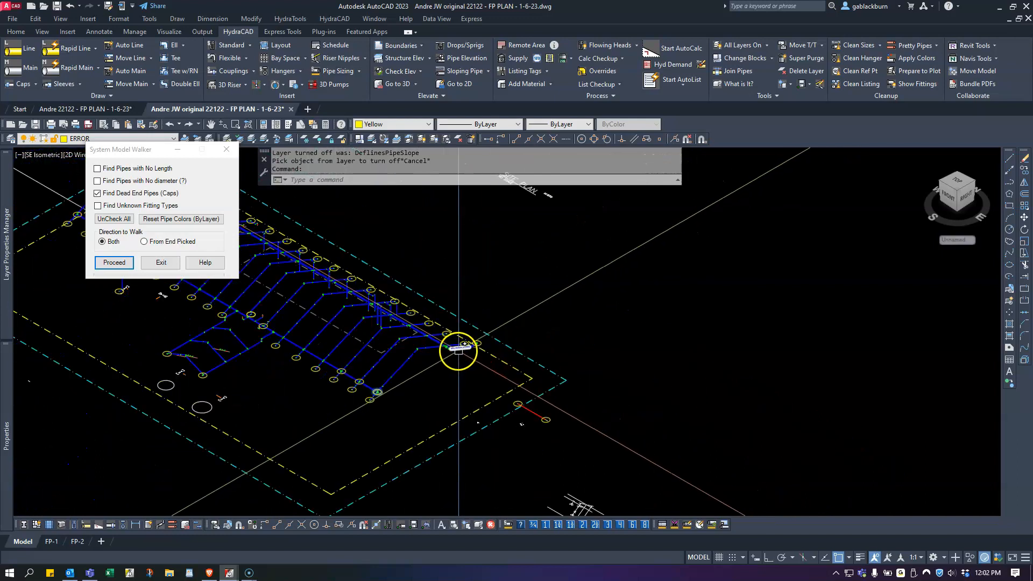
click(959, 186)
scroll(721, 290, down, 3)
scroll(667, 428, up, 8)
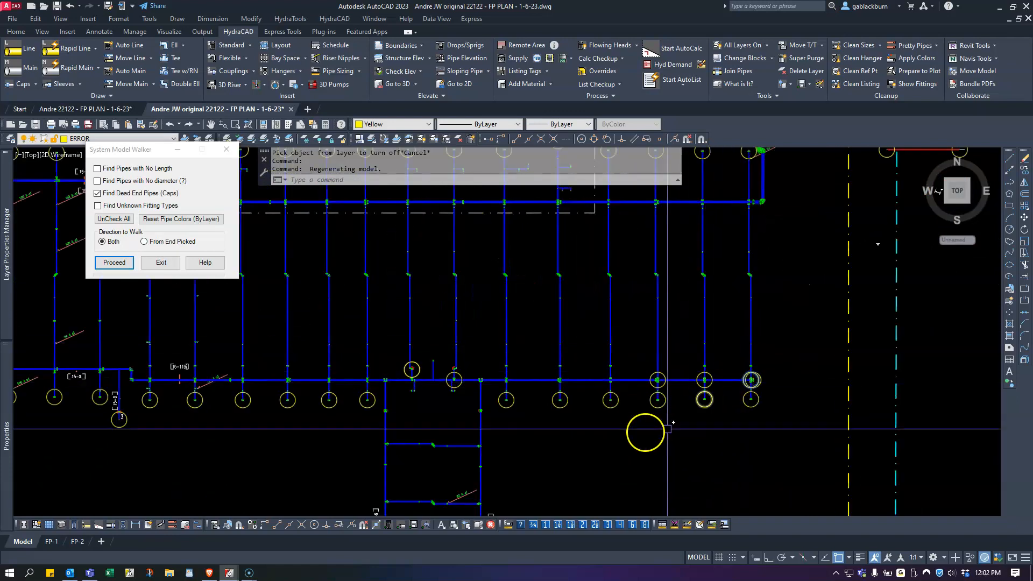
middle_drag(667, 429, 803, 429)
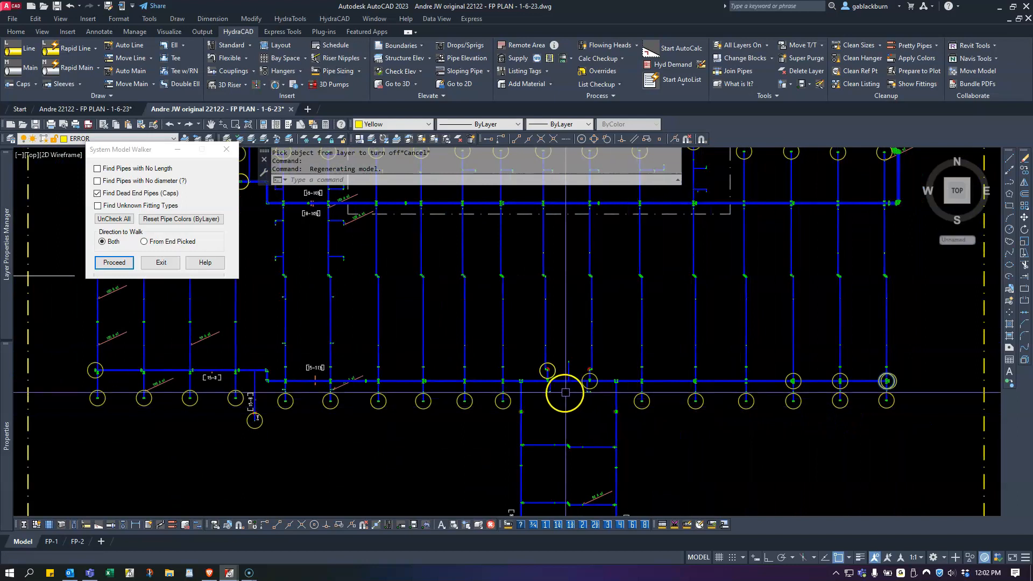
scroll(595, 401, up, 8)
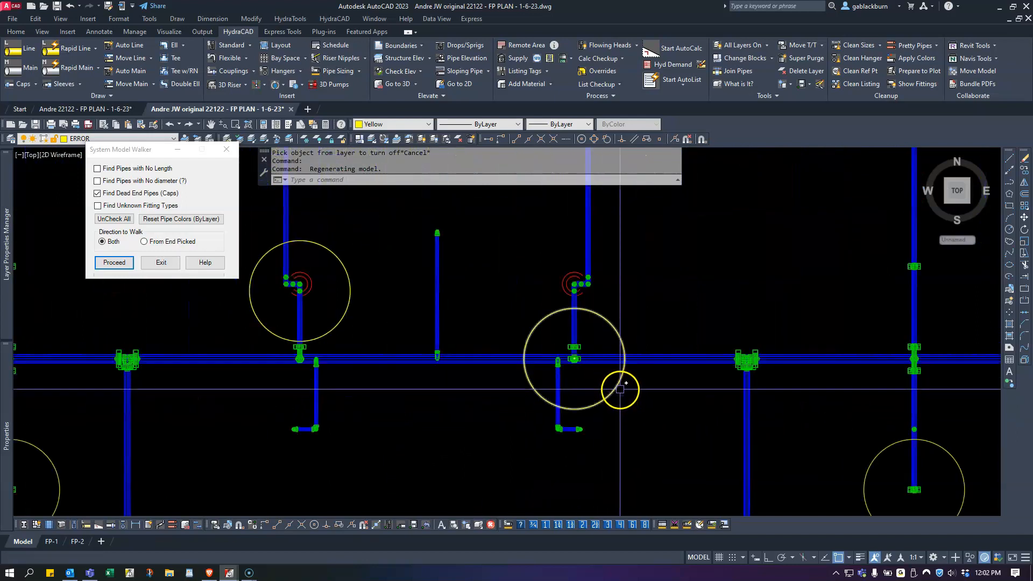
key(Escape)
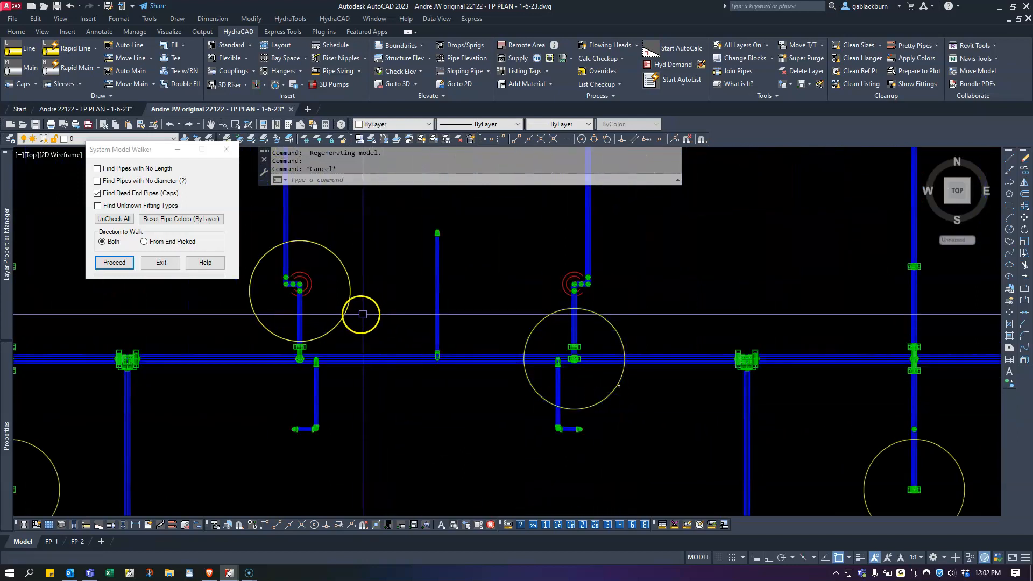
mouse_move(411, 318)
middle_down()
mouse_move(568, 395)
mouse_move(603, 222)
middle_up()
scroll(565, 383, down, 1)
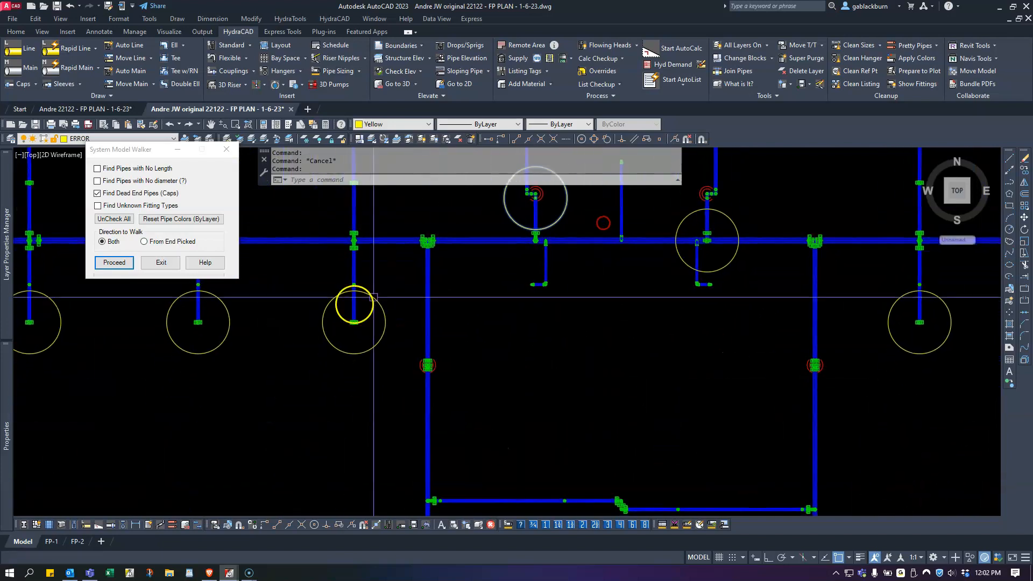
Erase the dead-end cap markers from the two branch line ends south of the main, west of the offset connections.
click(344, 354)
key(ctrl+c)
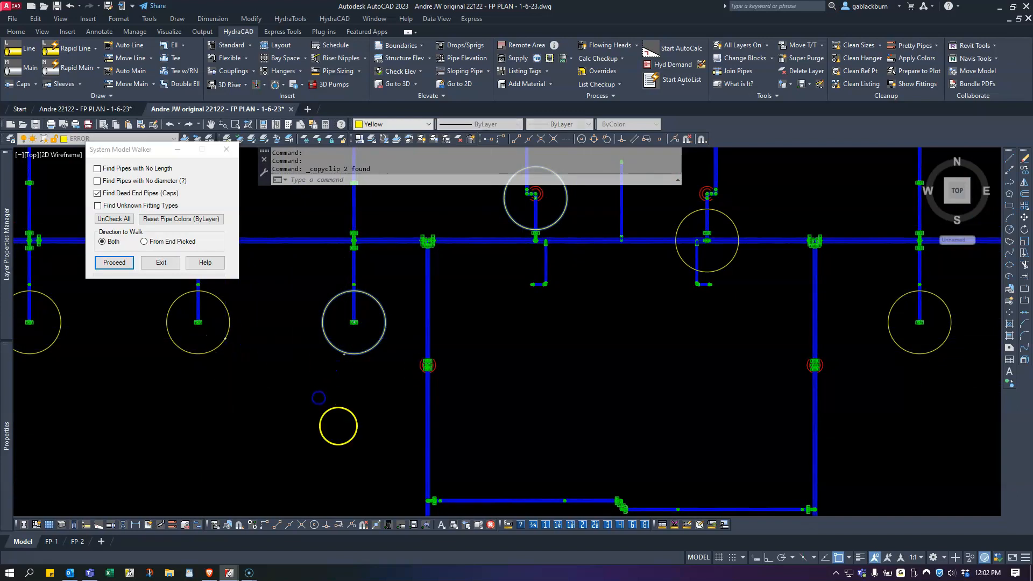
click(318, 398)
click(204, 349)
key(Delete)
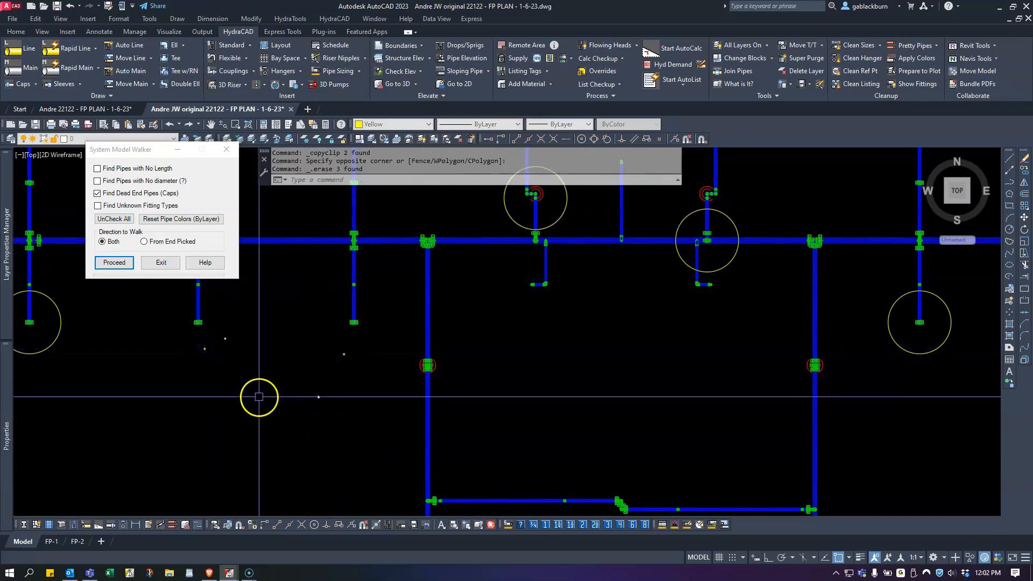
Examine the cap marker and fittings at the eastern offset branch connection on the south main.
middle_drag(588, 318, 567, 401)
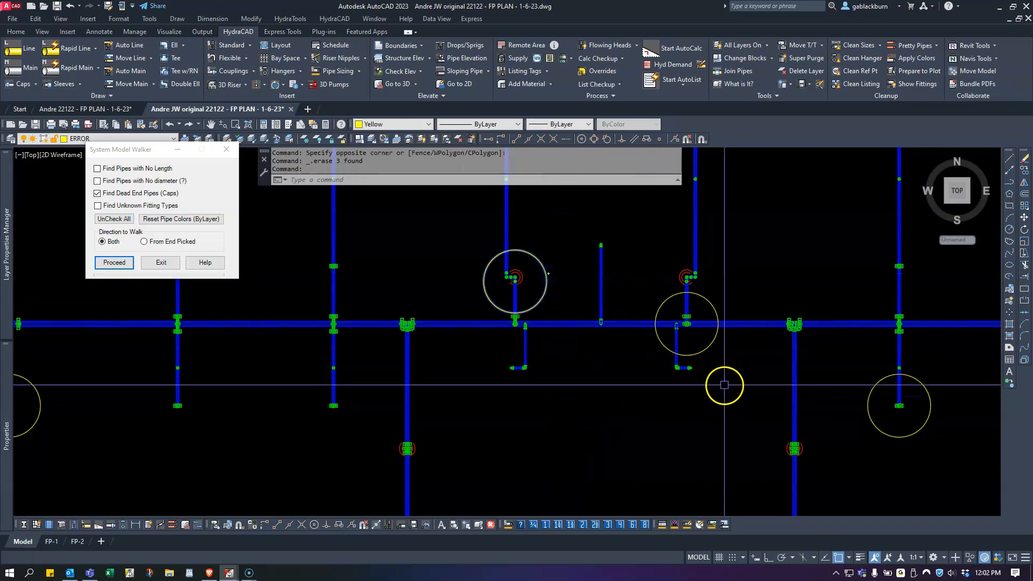
scroll(702, 323, up, 5)
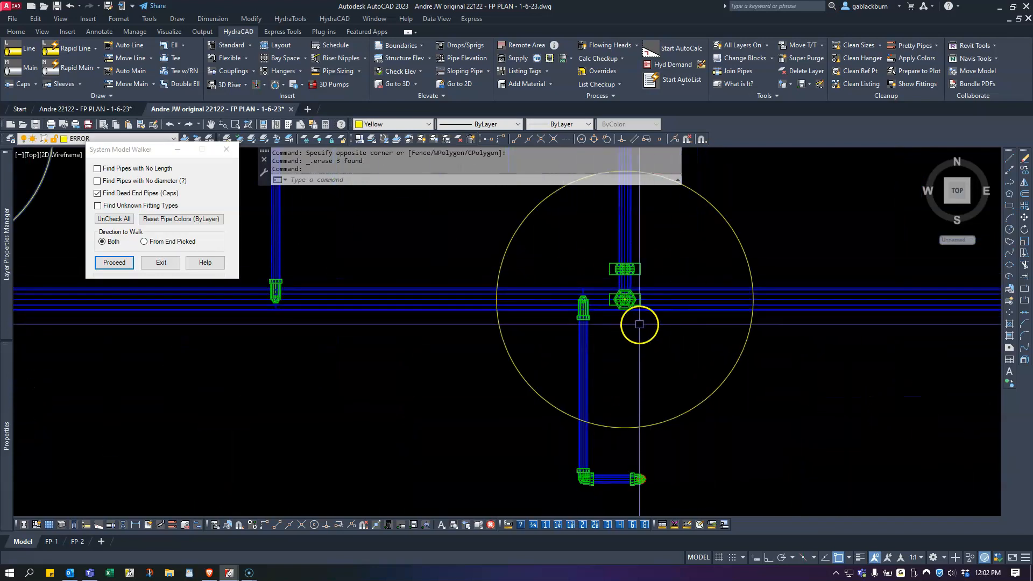
scroll(654, 327, down, 4)
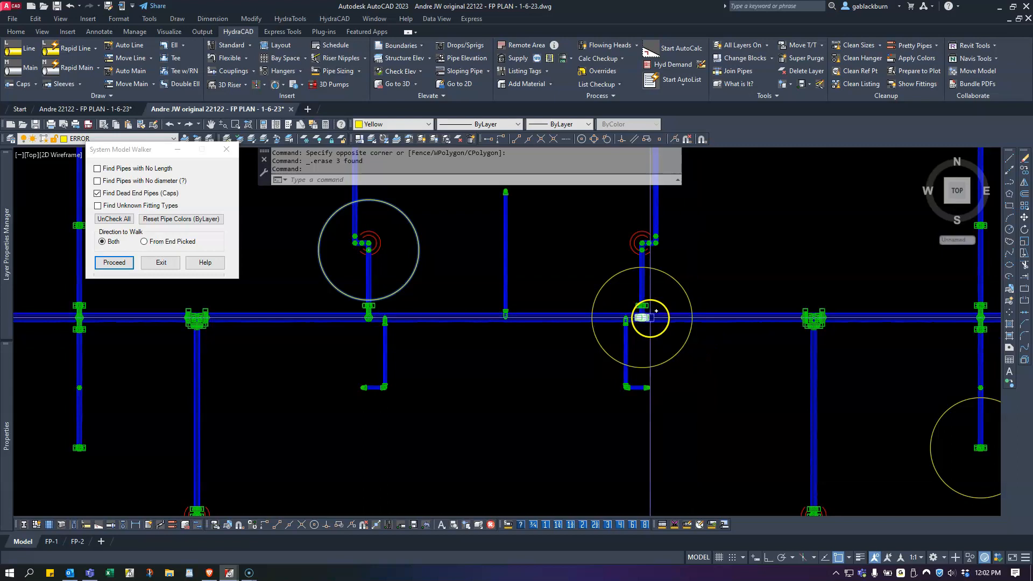
scroll(659, 324, up, 5)
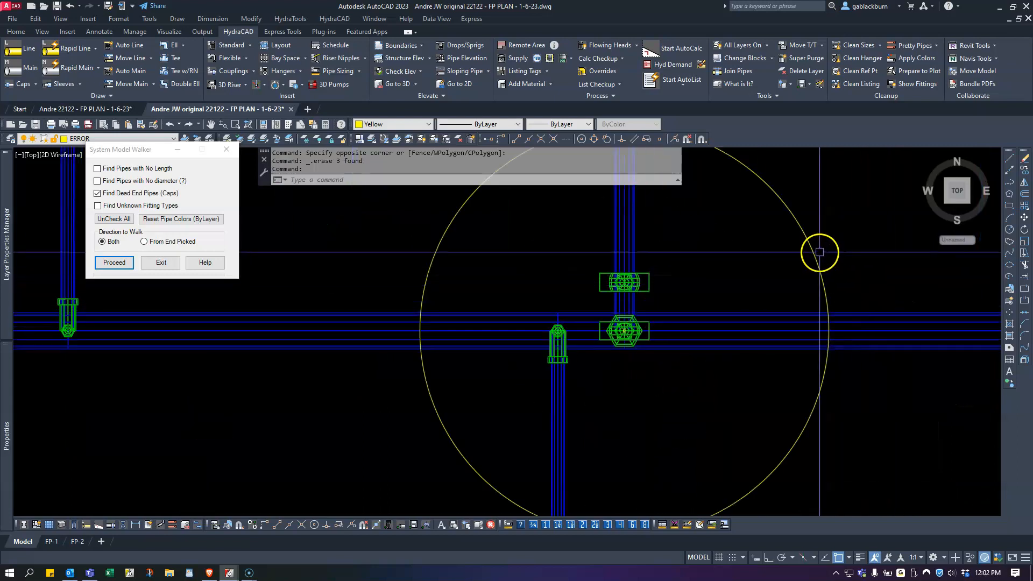
scroll(710, 346, down, 8)
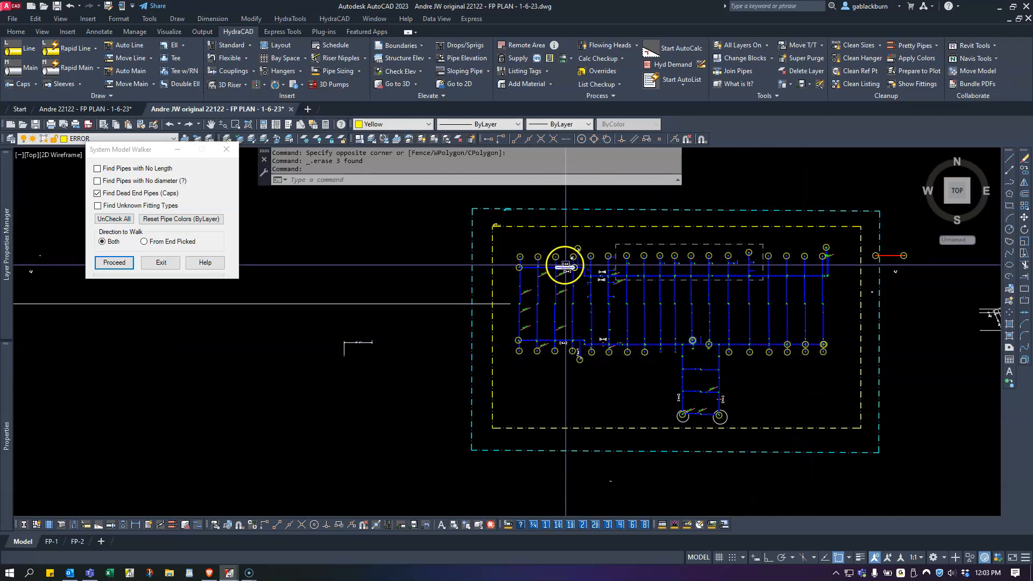
Move a dead-end marker from the north main tee east of the 15-8 labels to the coupling beside the 18-10½ labels.
scroll(583, 265, up, 6)
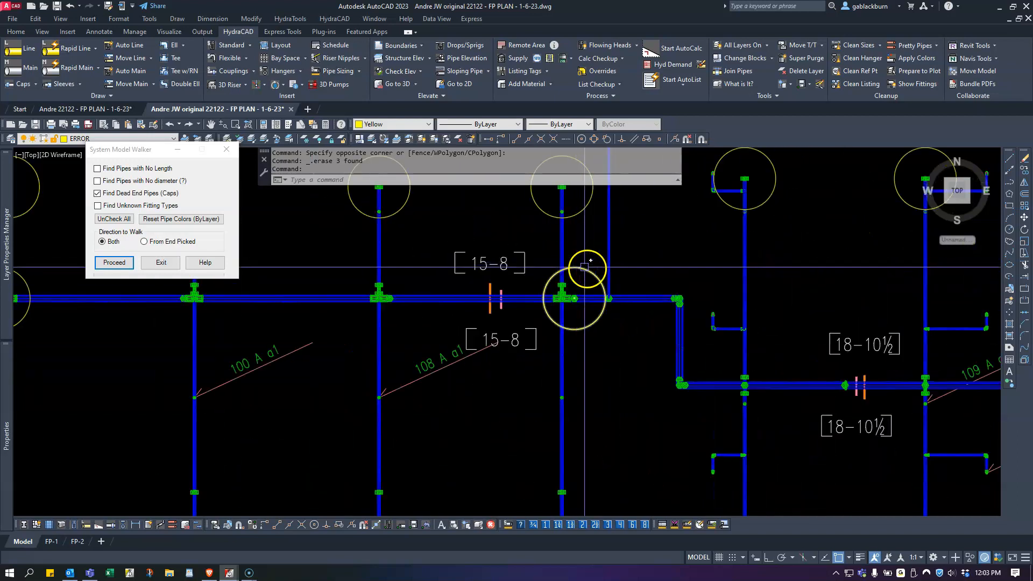
middle_drag(870, 440, 594, 388)
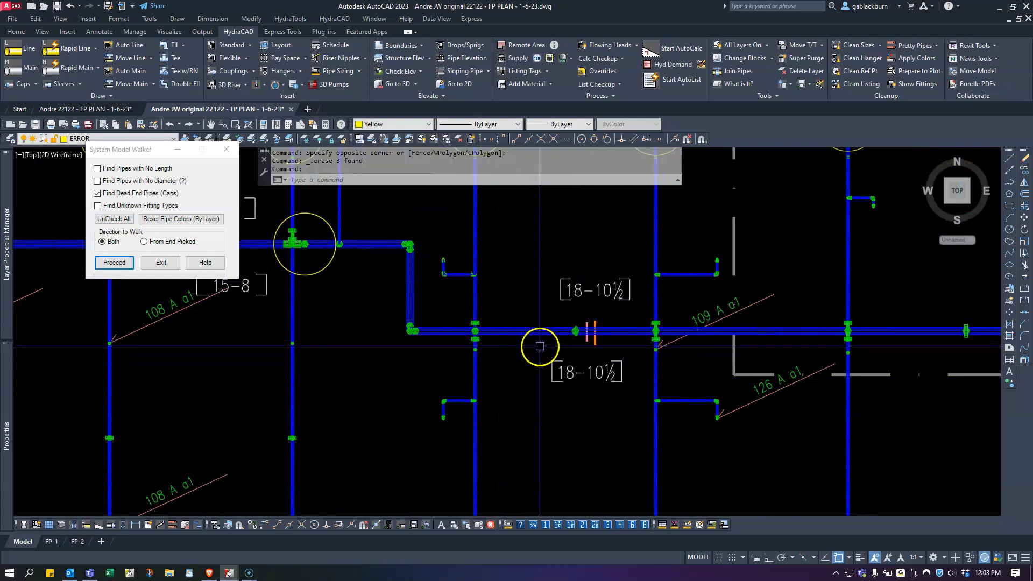
middle_drag(511, 341, 564, 364)
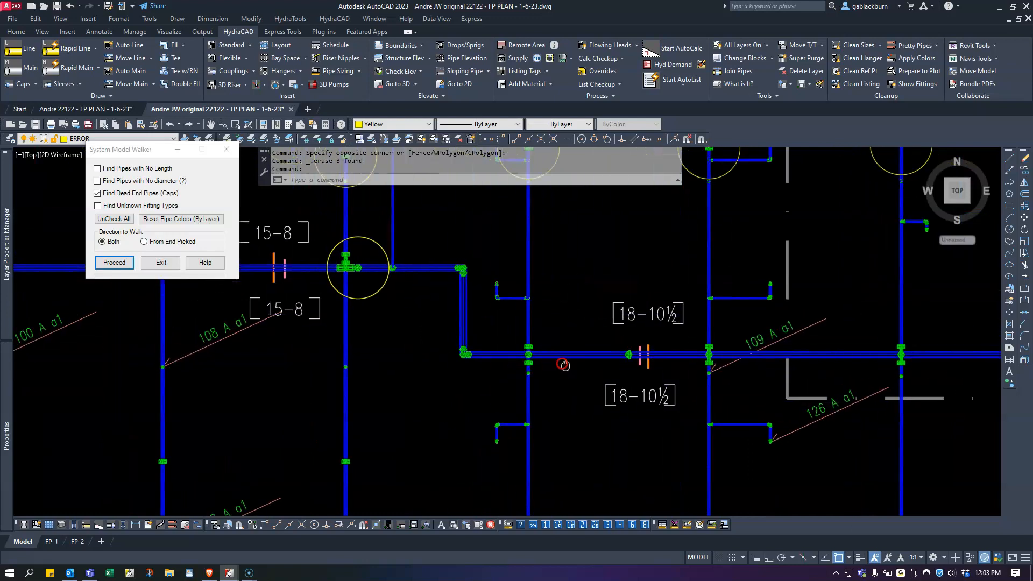
click(378, 290)
text(m)
key(Return)
click(364, 282)
click(634, 370)
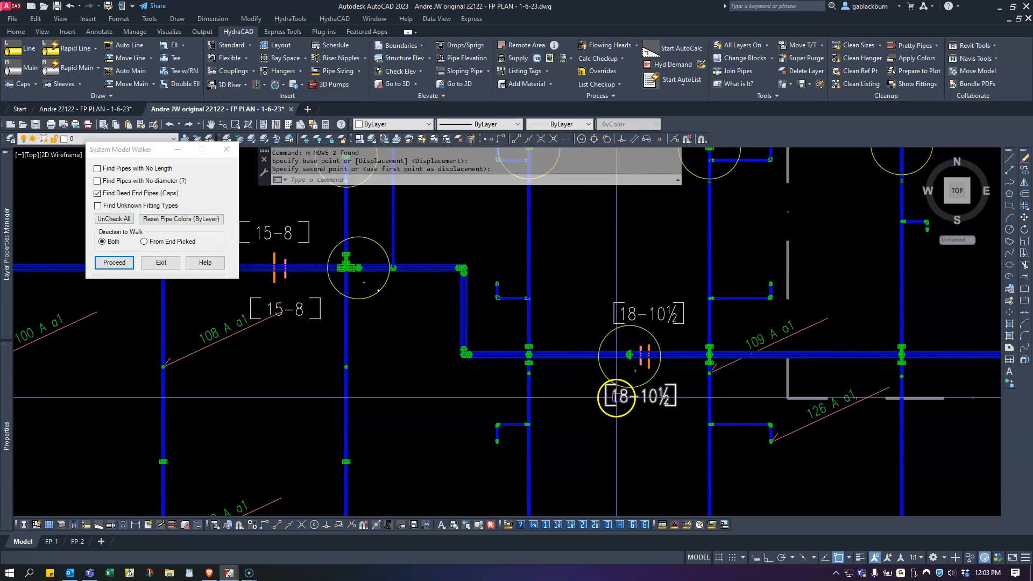
Select the short pipe just east of the marked north main tee and view it in SE isometric.
scroll(539, 413, down, 5)
scroll(497, 385, up, 4)
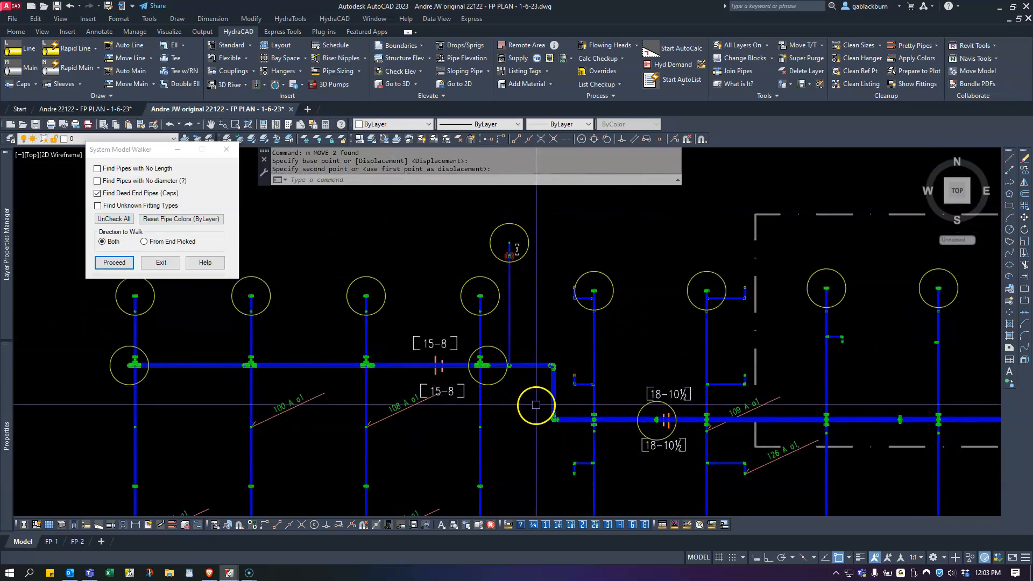
scroll(512, 393, up, 6)
scroll(454, 361, up, 5)
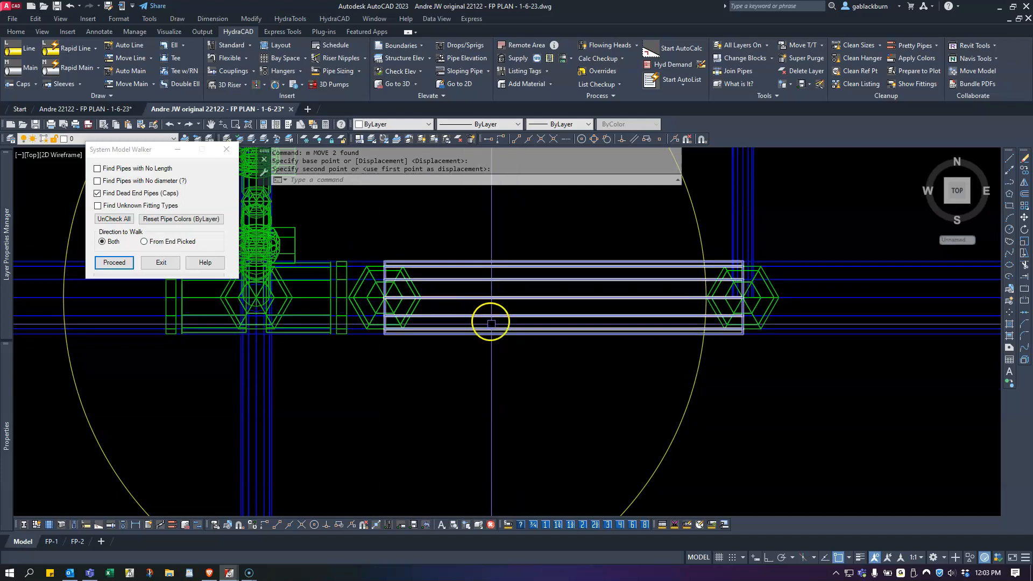
click(457, 295)
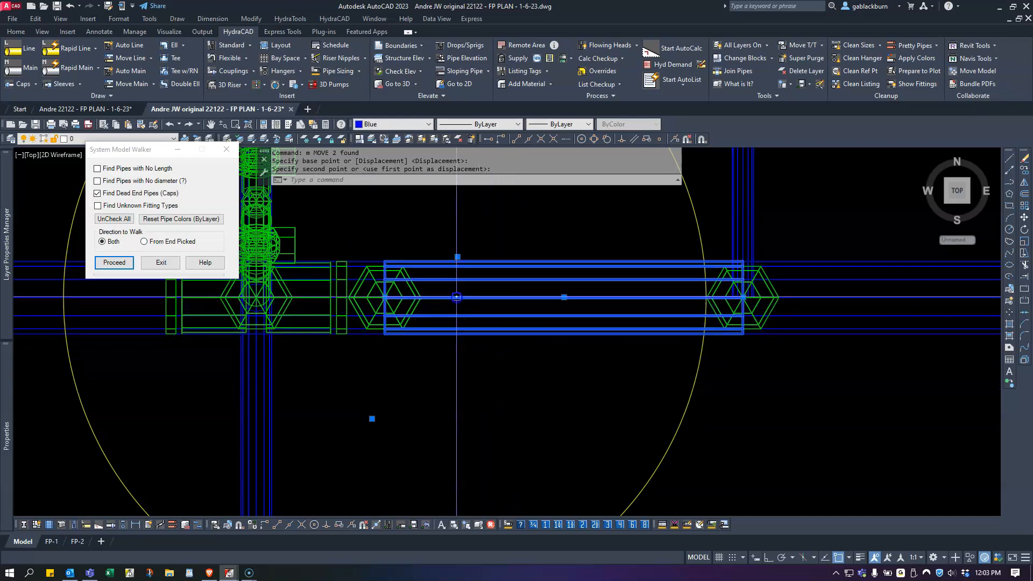
click(969, 203)
scroll(701, 330, down, 2)
key(Escape)
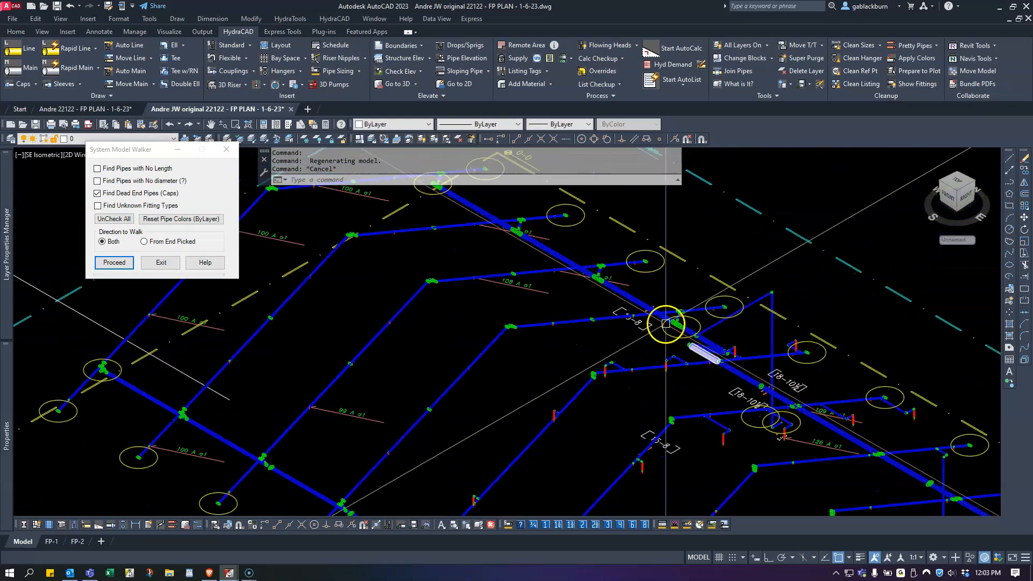
Inspect the joint between the marked tee and the short main pipe, and read the fitting pipe's elevation and length properties.
scroll(676, 327, up, 4)
middle_drag(729, 357, 533, 443)
scroll(469, 326, up, 6)
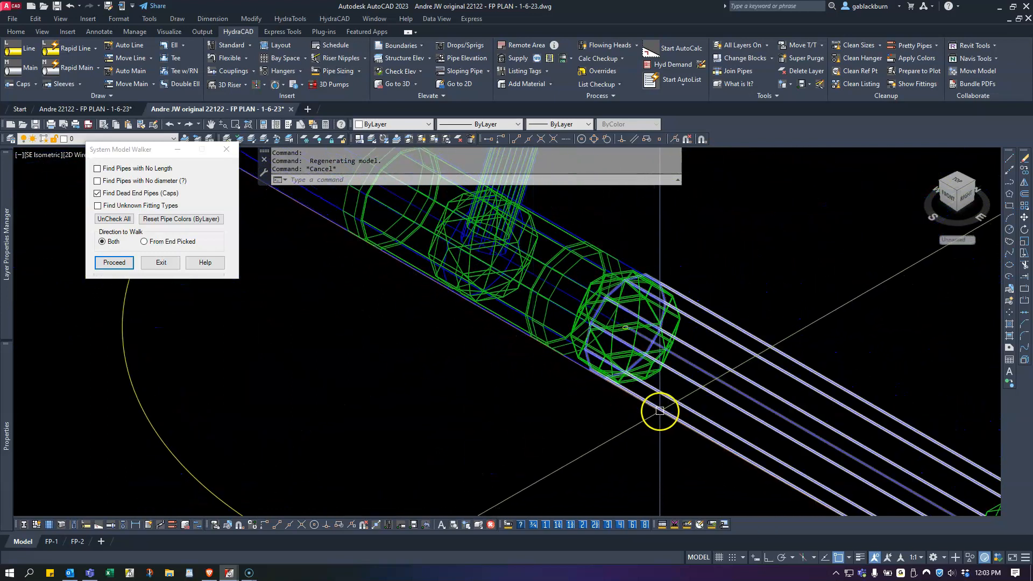
mouse_move(660, 411)
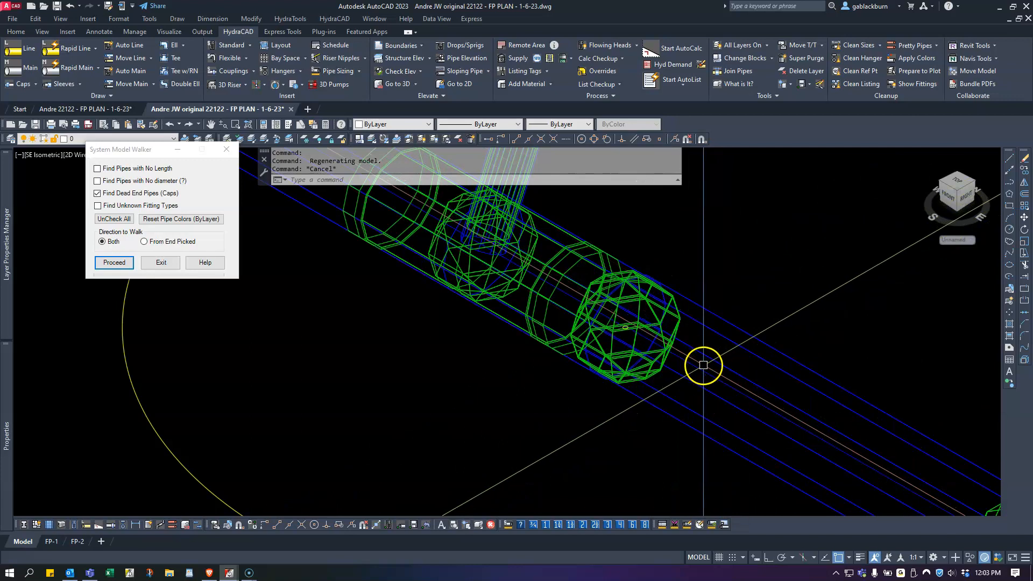
mouse_move(703, 367)
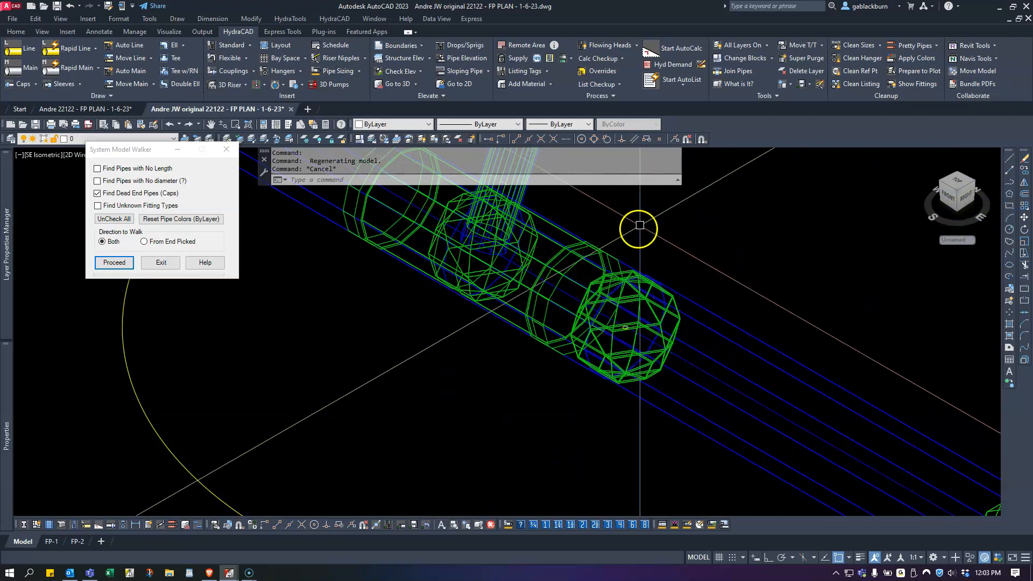
mouse_move(628, 261)
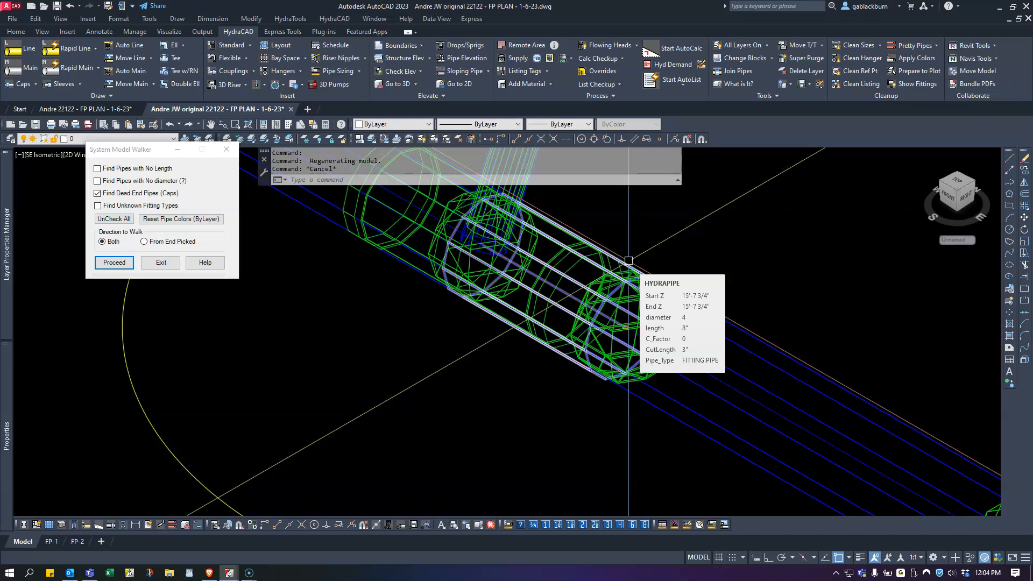
Select the fitting pipe and the adjoining main pipe in turn to compare where their ends meet at the tee joint.
scroll(629, 260, down, 5)
scroll(630, 275, up, 6)
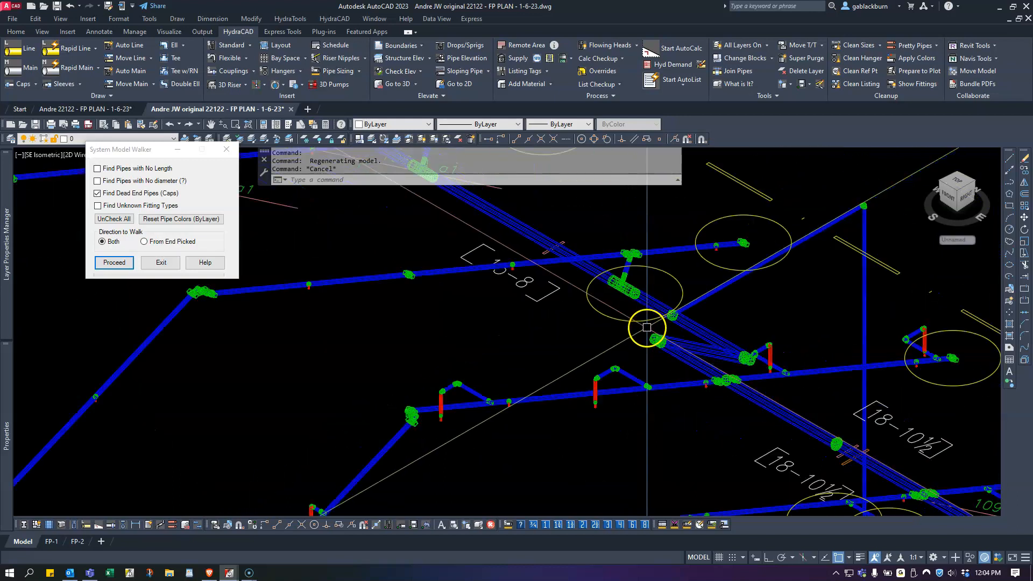
scroll(645, 278, up, 3)
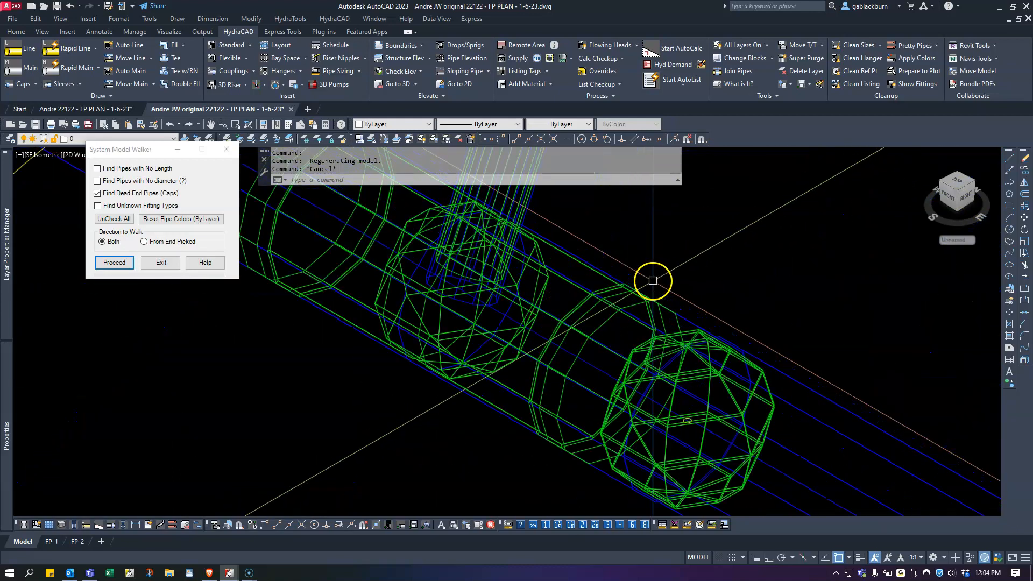
scroll(754, 312, up, 4)
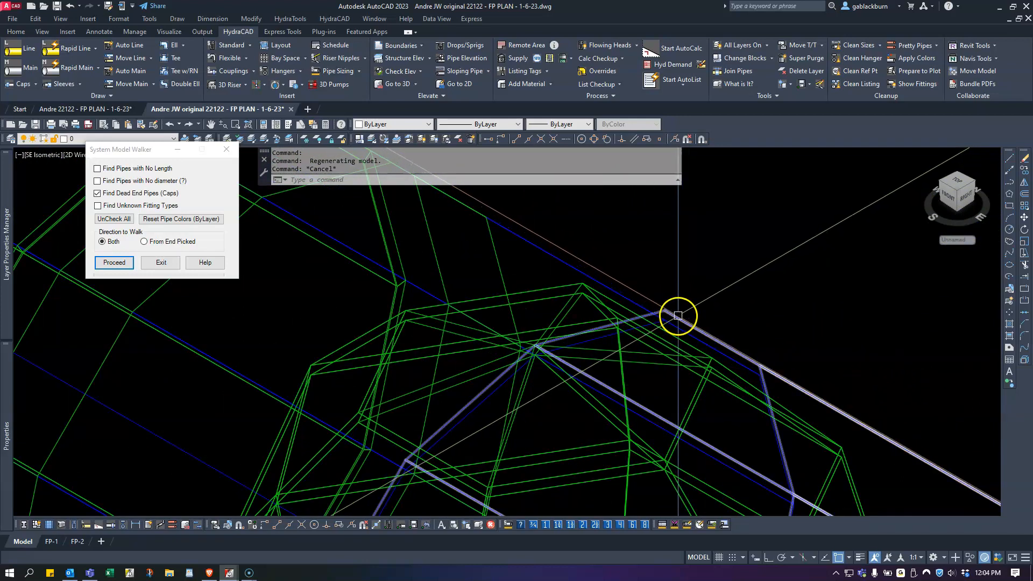
key(Escape)
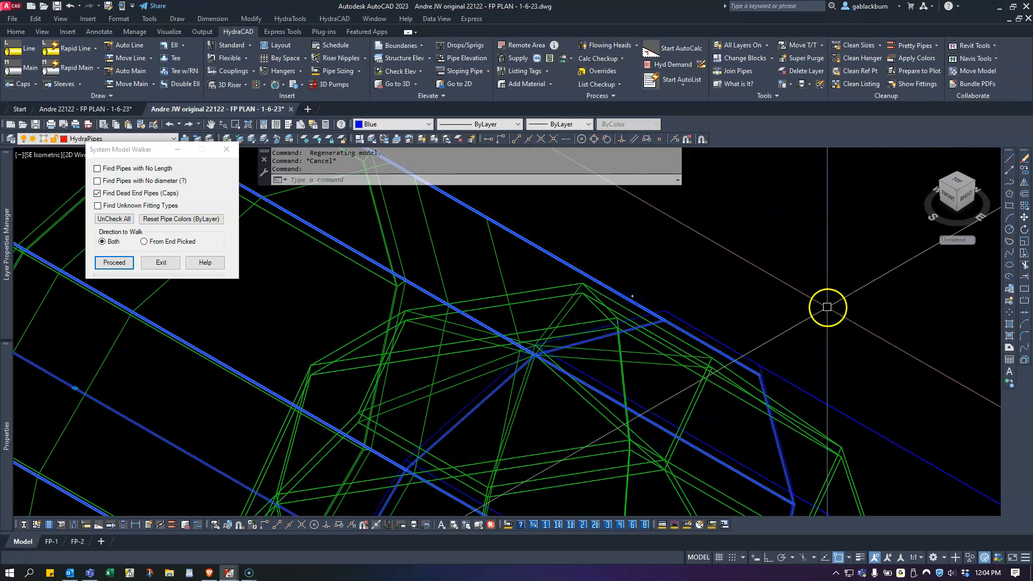
click(807, 389)
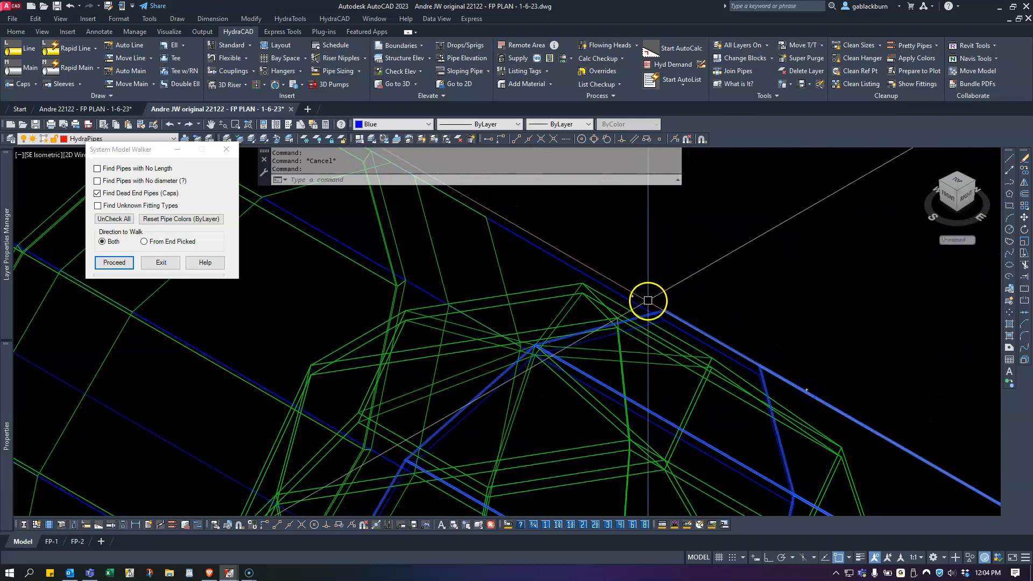
scroll(719, 331, down, 7)
scroll(705, 318, up, 5)
scroll(706, 317, down, 9)
scroll(705, 317, up, 2)
scroll(706, 317, up, 5)
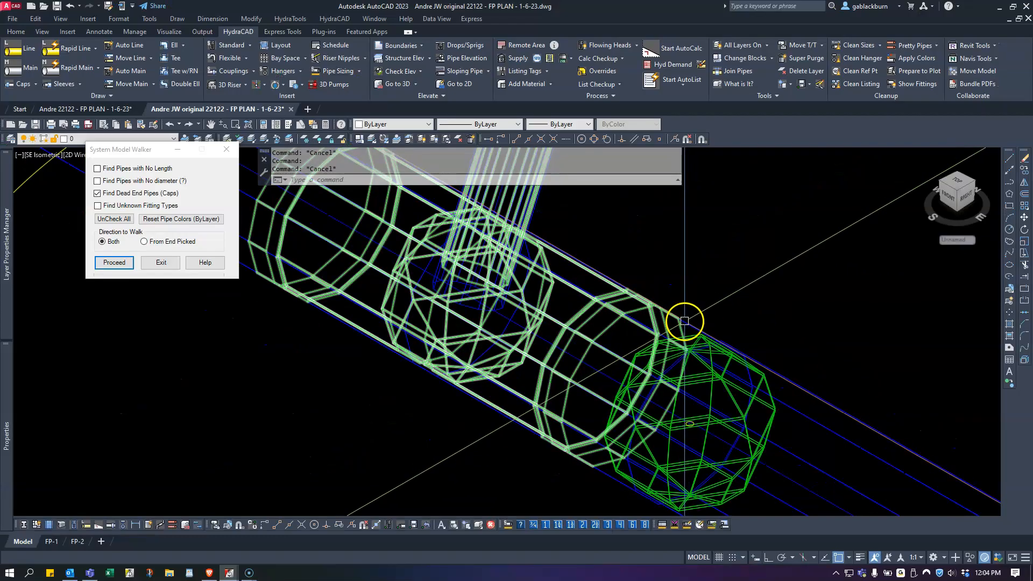
Inspect the coupling beside the 18-10½ labels and read the properties of the adjoining main pipe.
scroll(767, 363, down, 10)
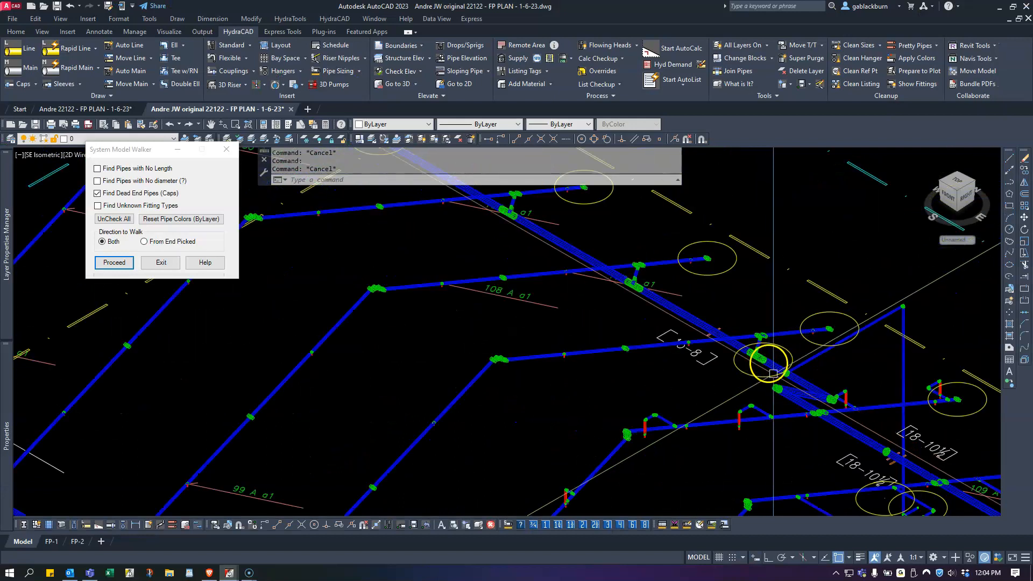
scroll(693, 353, up, 10)
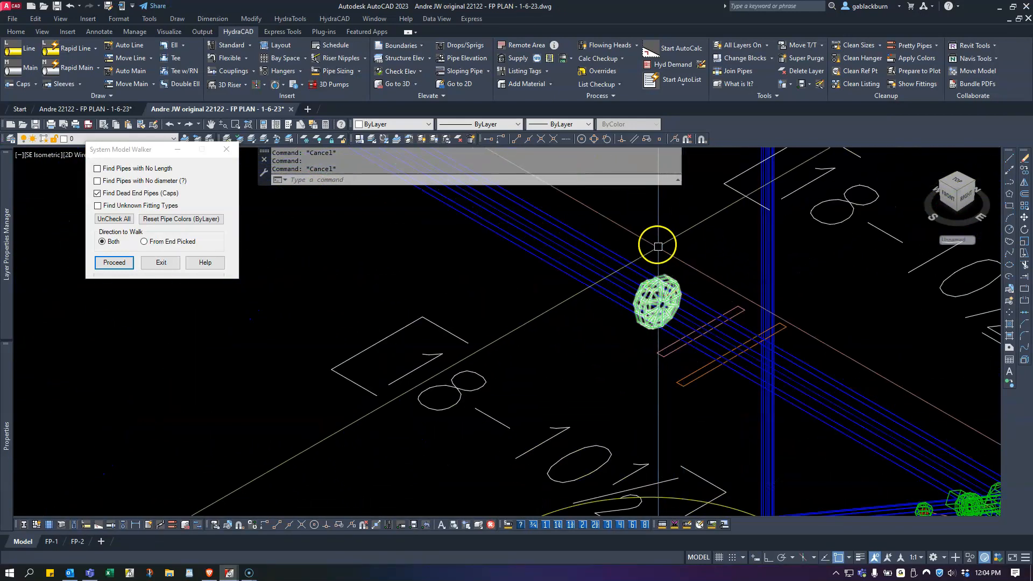
mouse_move(623, 295)
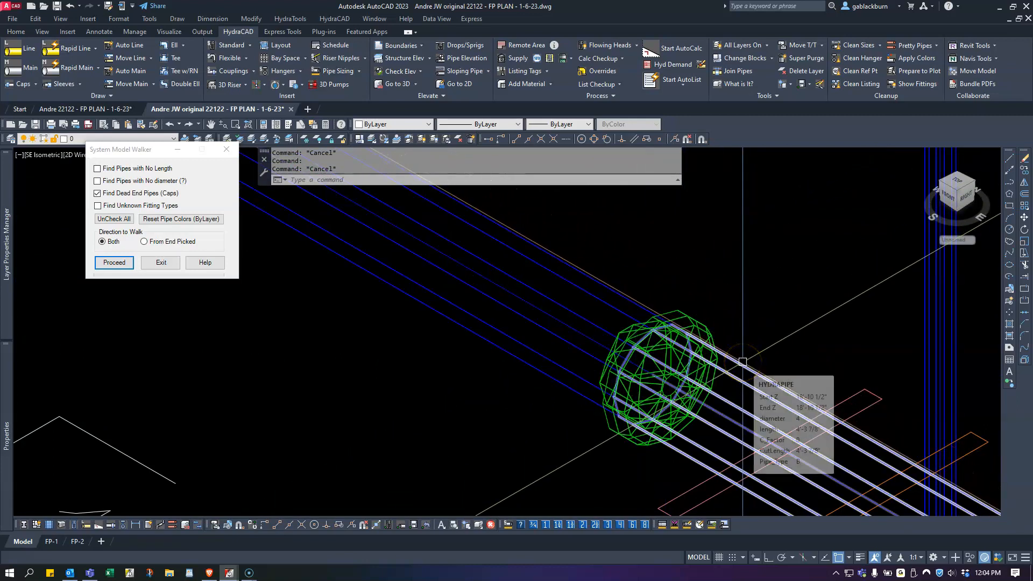
scroll(741, 371, down, 5)
mouse_move(740, 381)
middle_down()
mouse_move(543, 371)
mouse_move(580, 410)
middle_up()
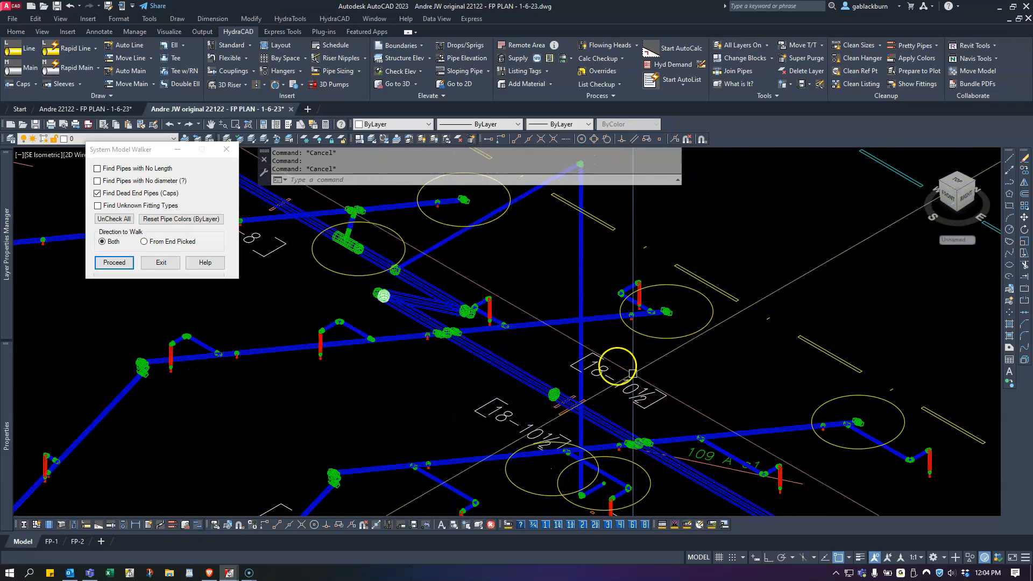
scroll(549, 397, up, 5)
scroll(549, 397, up, 2)
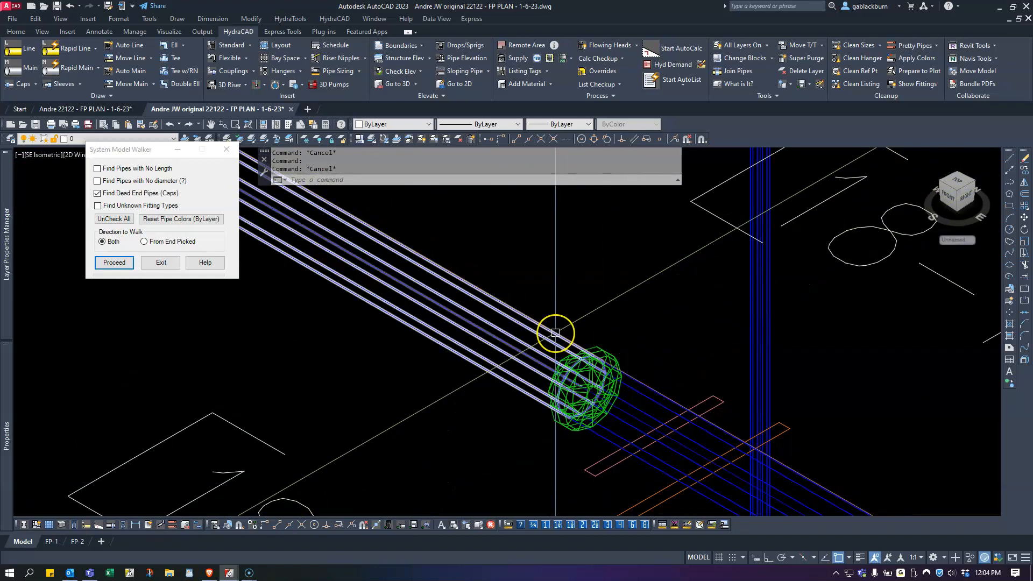
Examine the sloped offset pipe and its end fittings between the 15-8 and 18-10½ sections of the north main.
scroll(555, 333, down, 5)
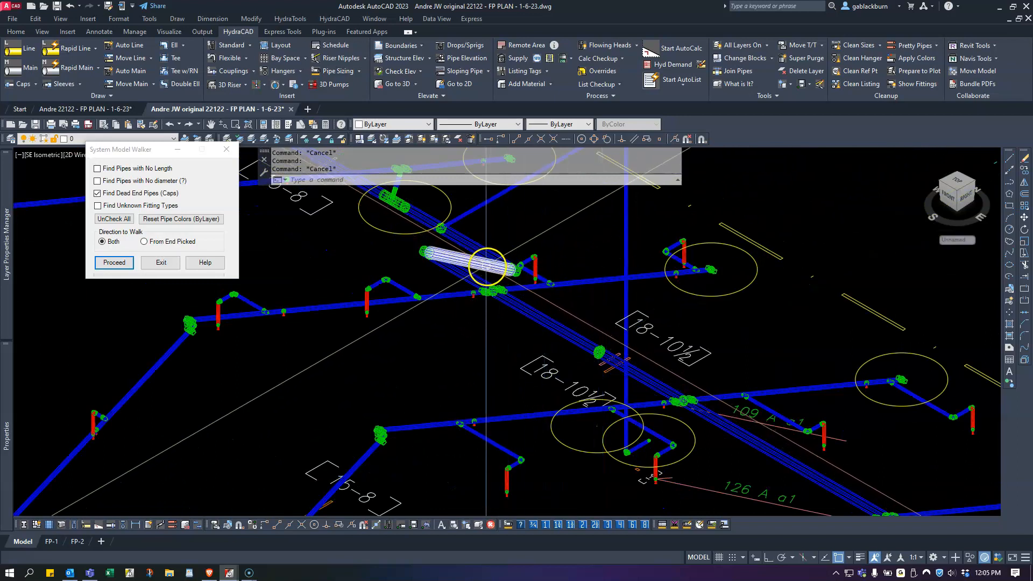
scroll(449, 242, up, 4)
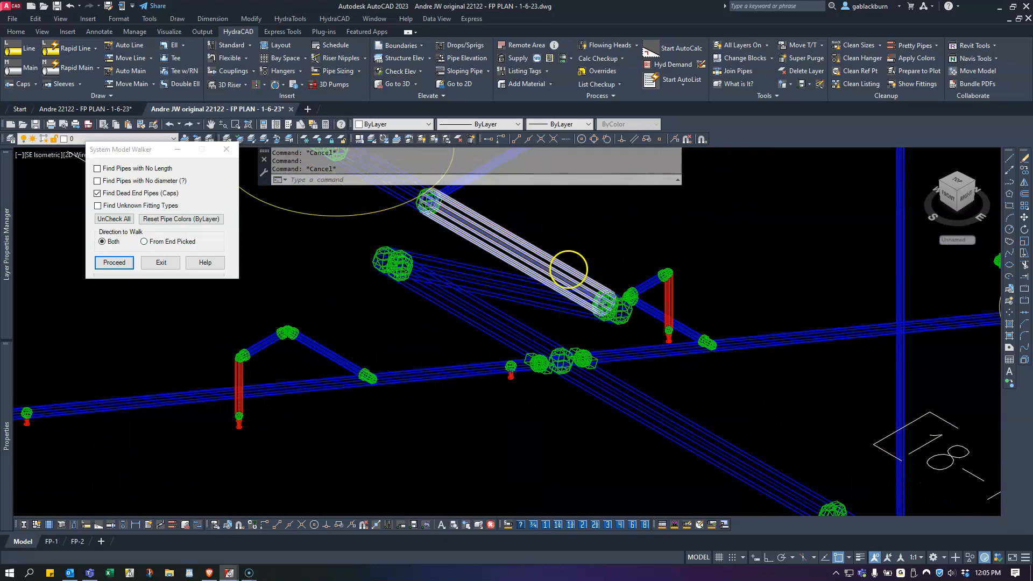
scroll(569, 270, down, 5)
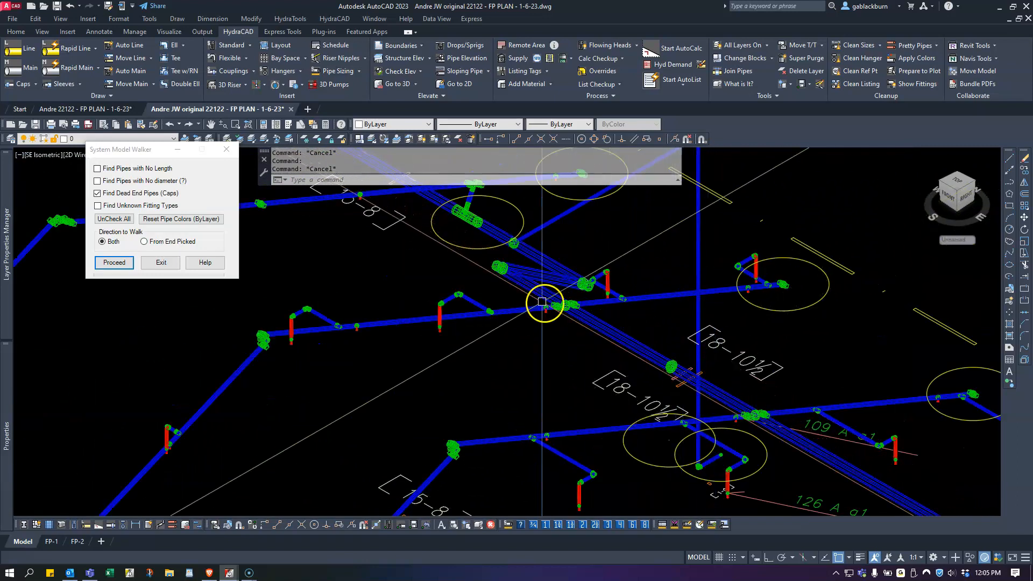
scroll(518, 331, up, 3)
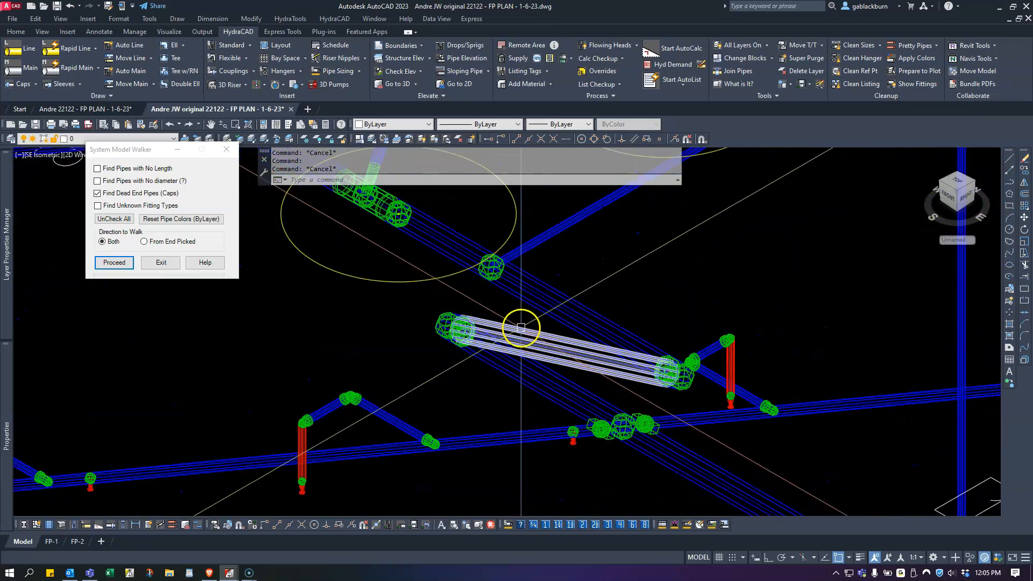
scroll(618, 350, down, 3)
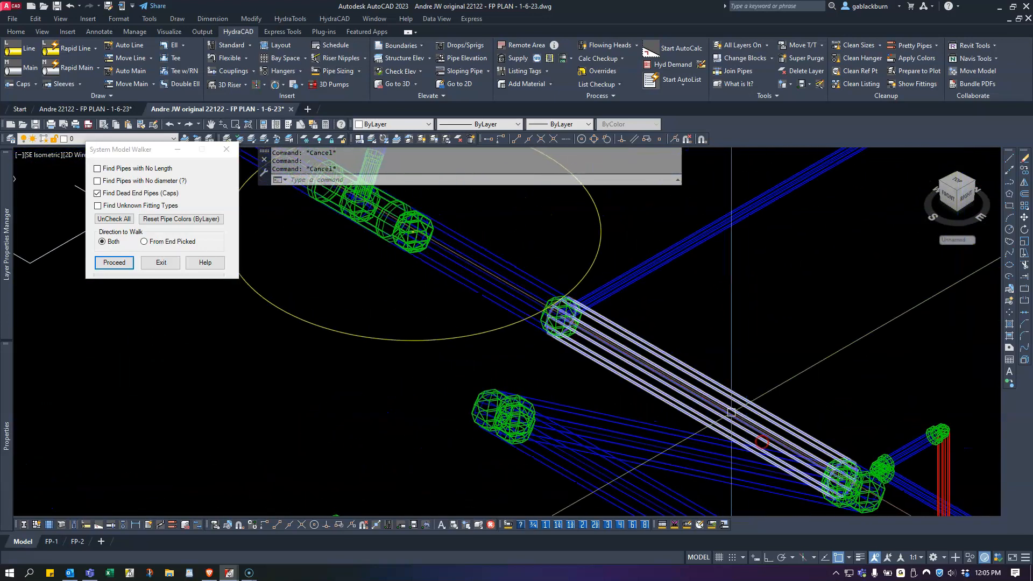
Examine the pipe ends at the marked joint on the north main, and the marked fittings at the end of the opposite main.
scroll(527, 329, up, 4)
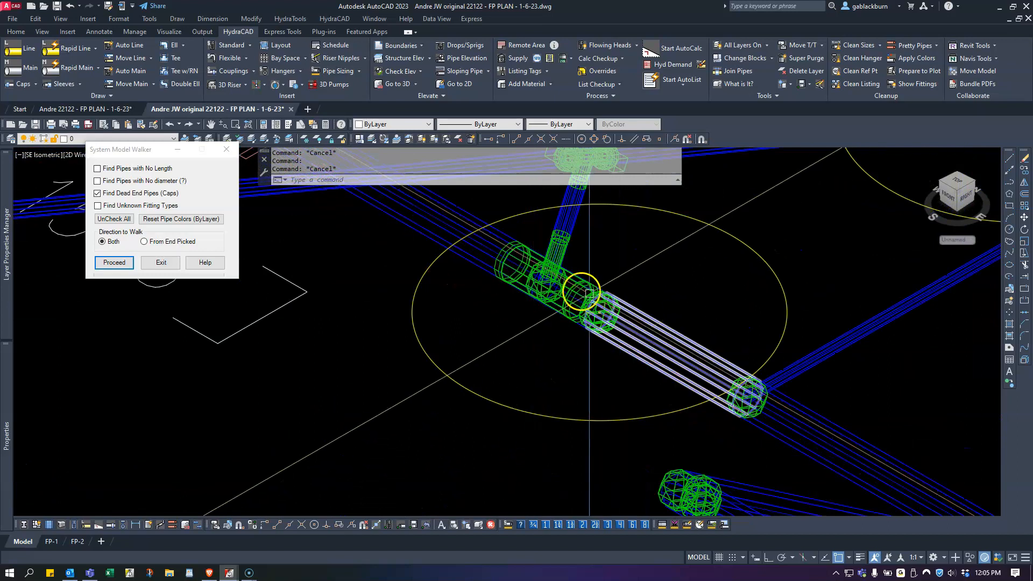
middle_drag(780, 410, 654, 357)
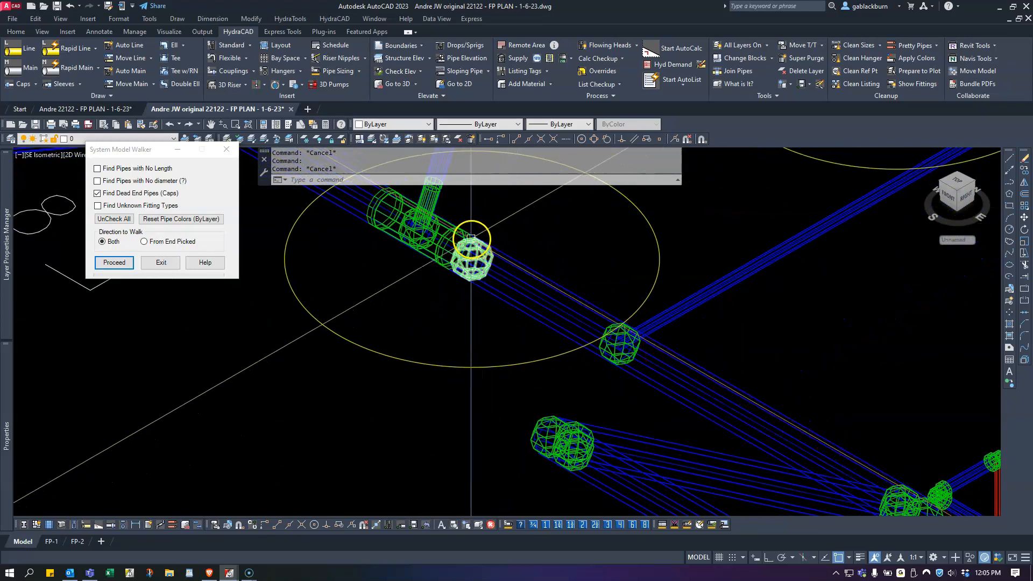
scroll(491, 243, up, 5)
scroll(546, 340, down, 5)
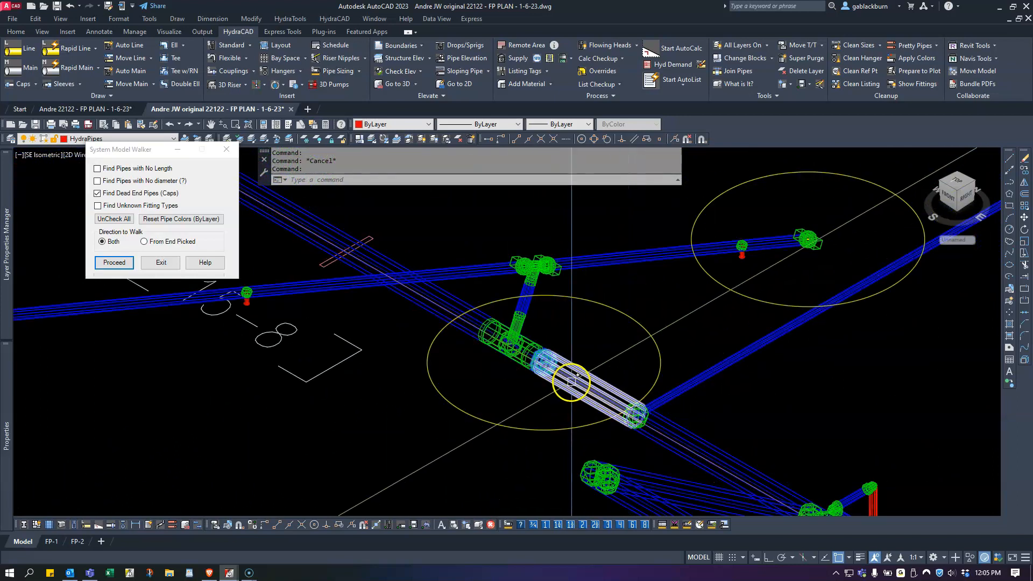
scroll(601, 407, down, 4)
middle_drag(639, 423, 481, 352)
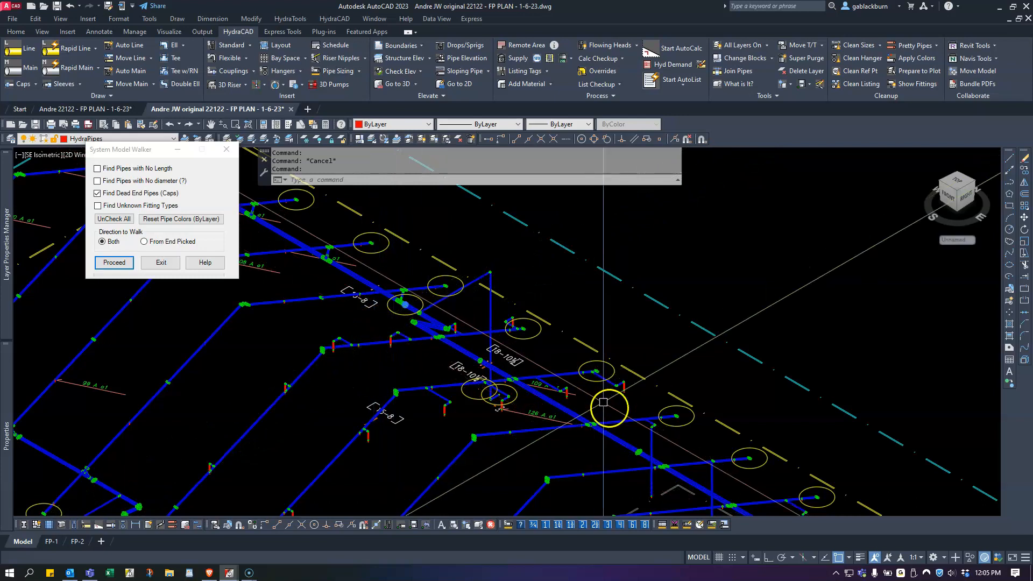
scroll(484, 392, down, 5)
scroll(408, 400, up, 8)
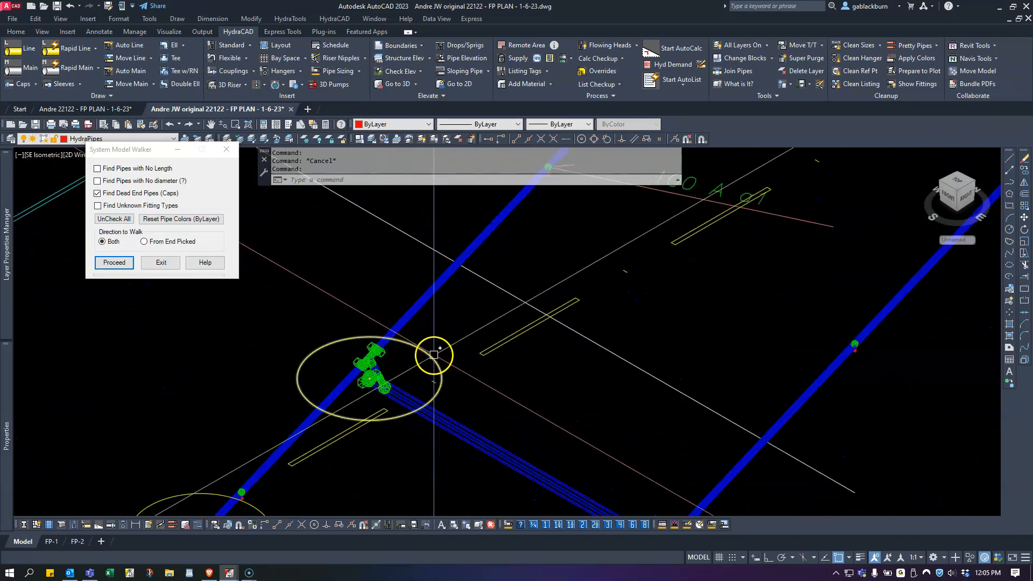
scroll(409, 358, up, 4)
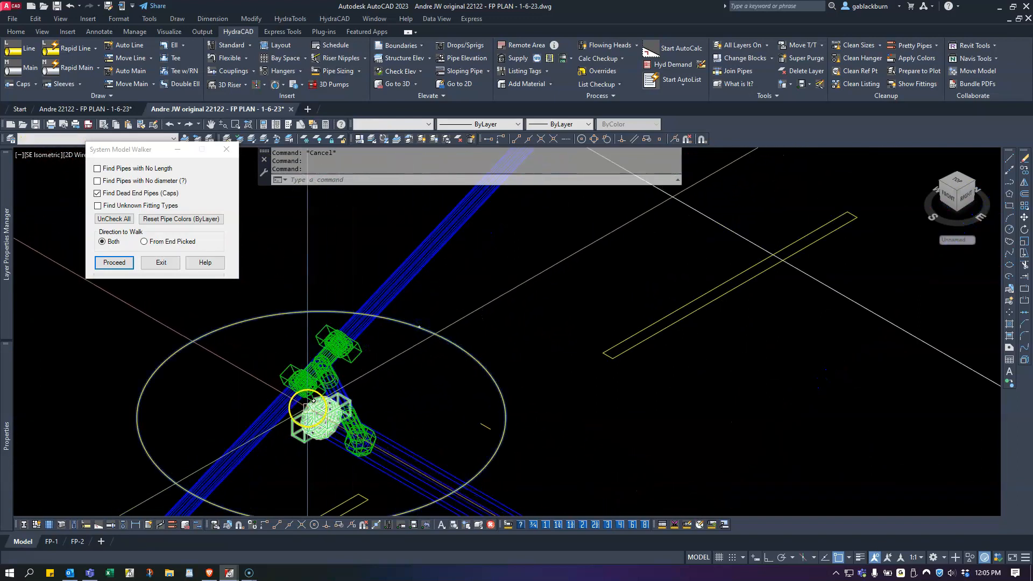
key(Escape)
scroll(487, 377, down, 8)
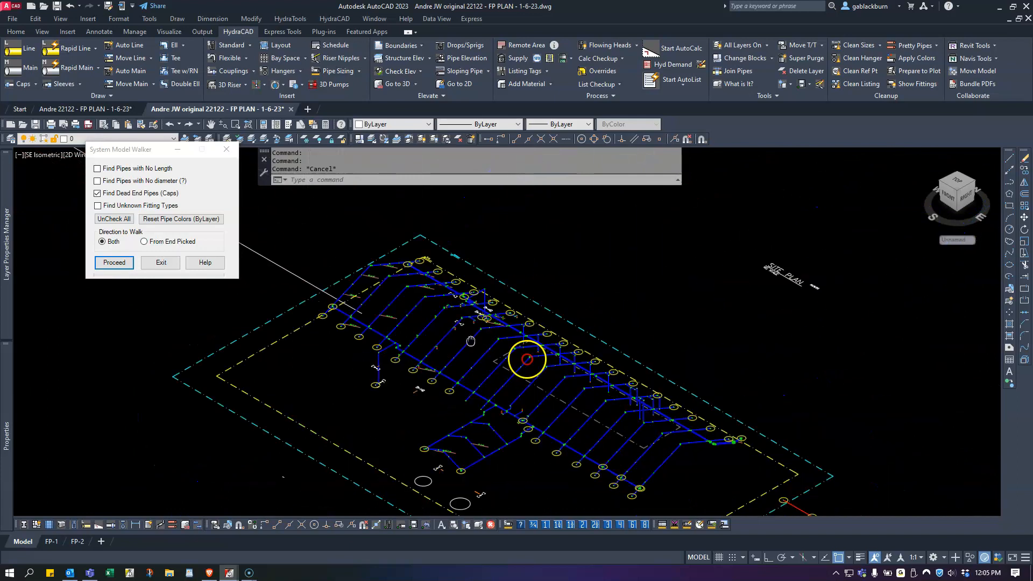
Switch to the top view and erase the four dead-end markers at the west end of the south main.
click(958, 182)
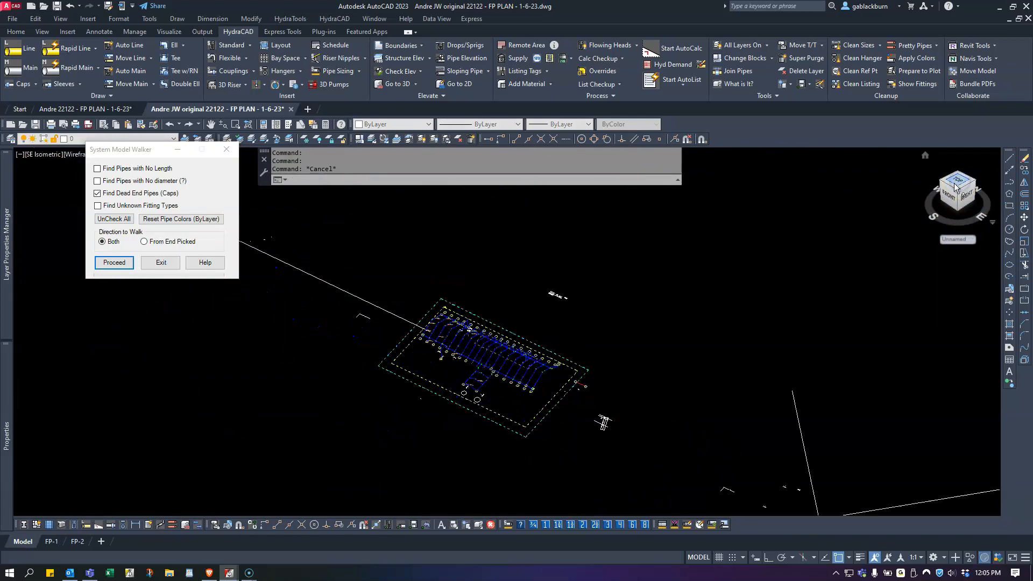
scroll(506, 358, up, 8)
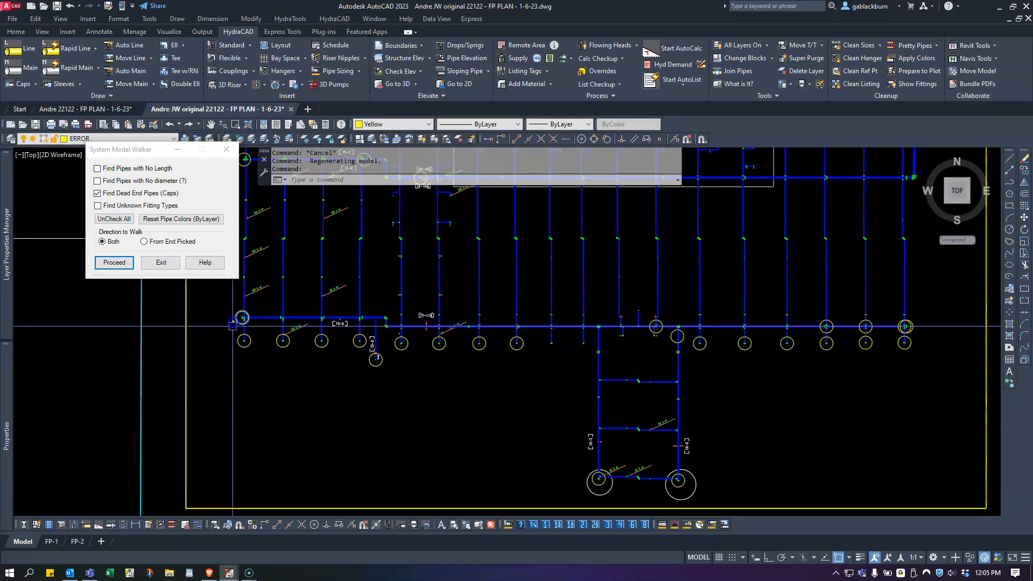
key(Delete)
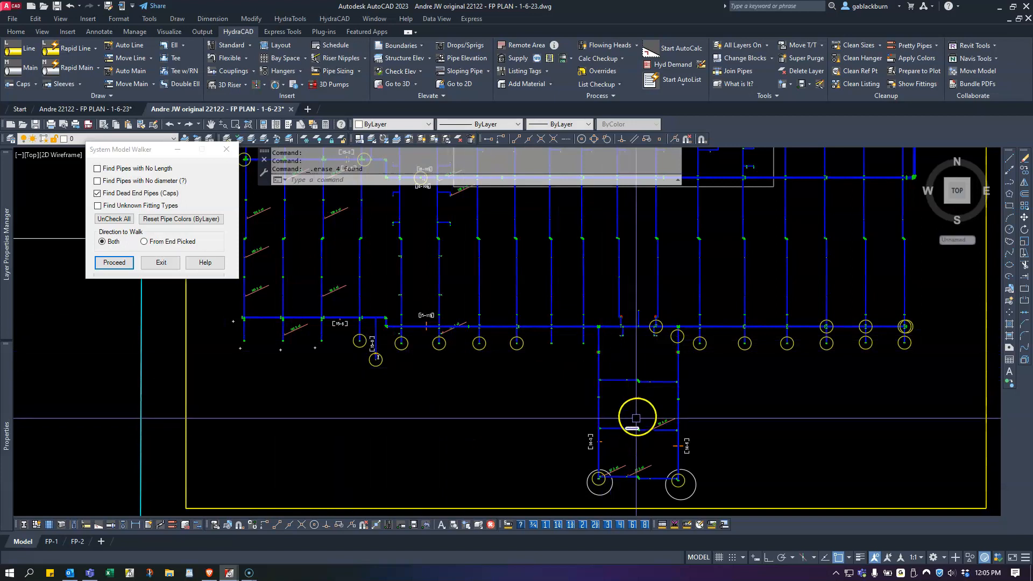
Locate the offset pipe between the 15-8 and 18-10½ sections of the north main in plan and select it for inspection.
scroll(648, 413, down, 6)
scroll(595, 318, up, 9)
scroll(470, 280, up, 6)
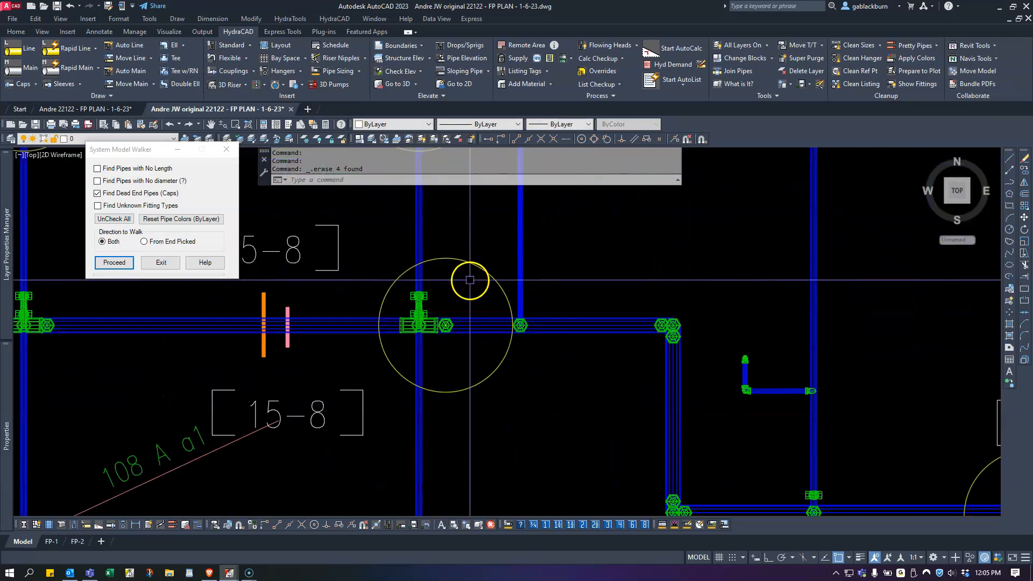
click(684, 378)
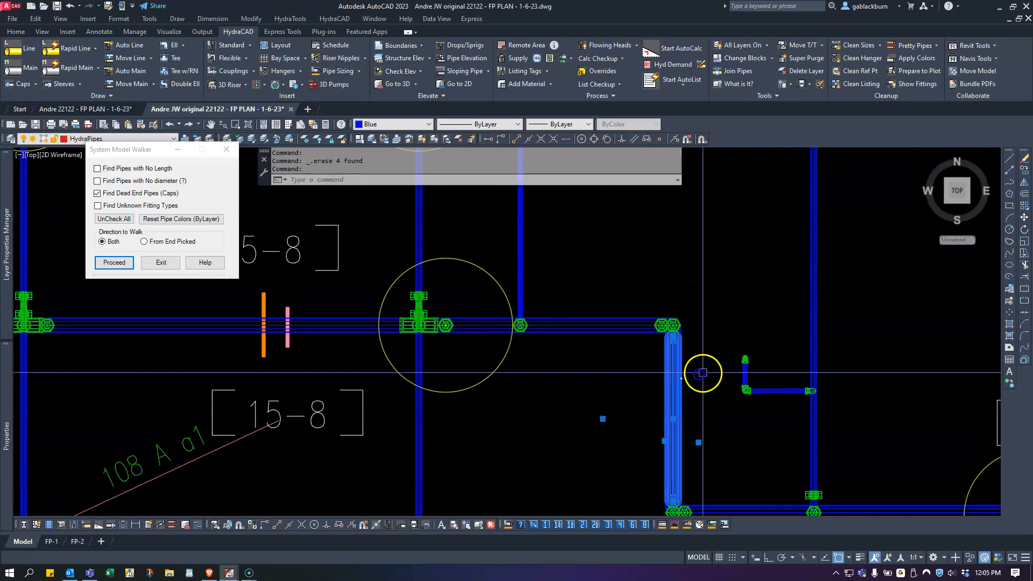
scroll(694, 376, down, 3)
middle_drag(700, 375, 458, 323)
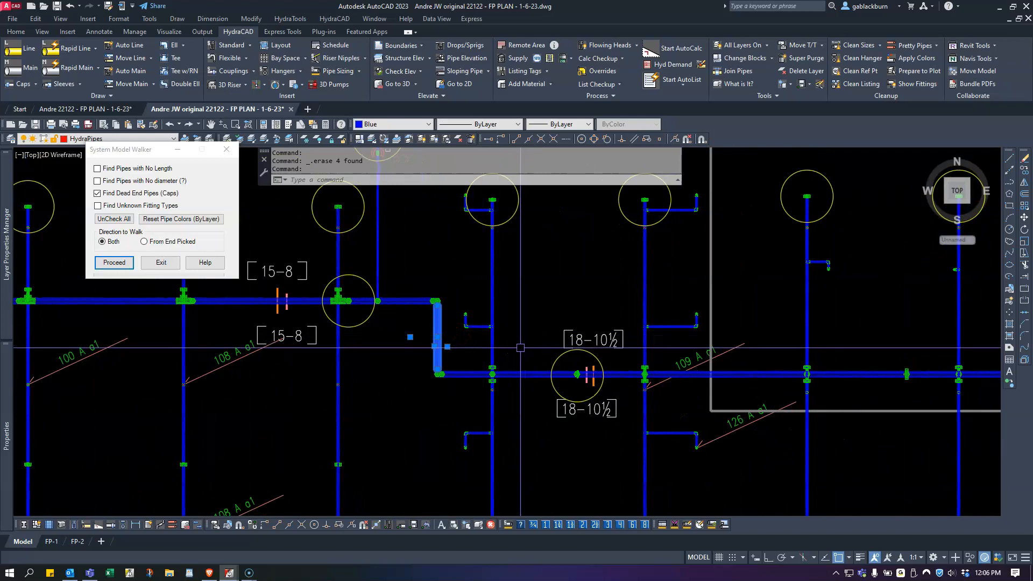
scroll(557, 293, down, 6)
key(Escape)
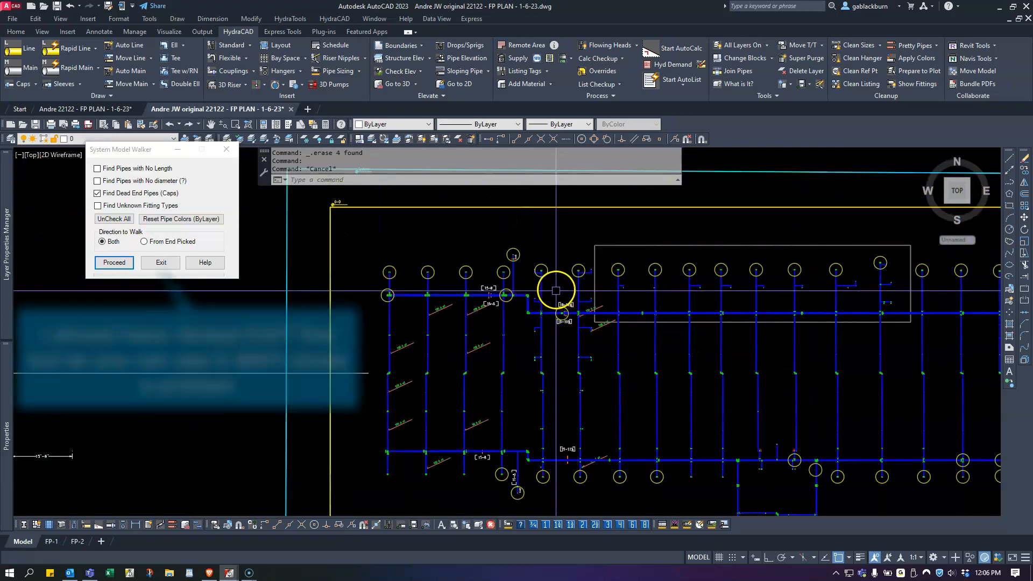
Return the drawing to its 2D plan with the S2D command.
text(s2D)
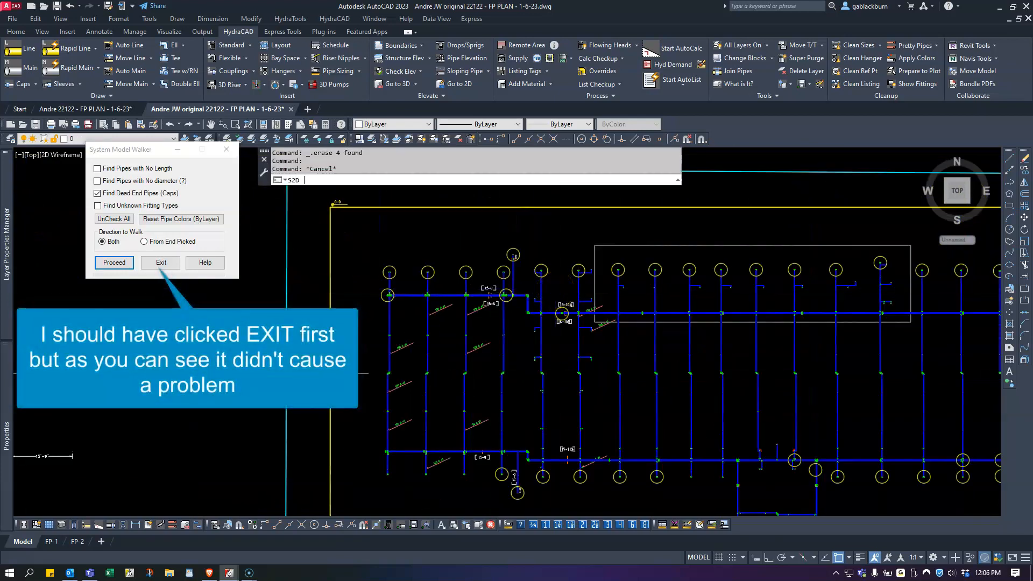
key(space)
key(Return)
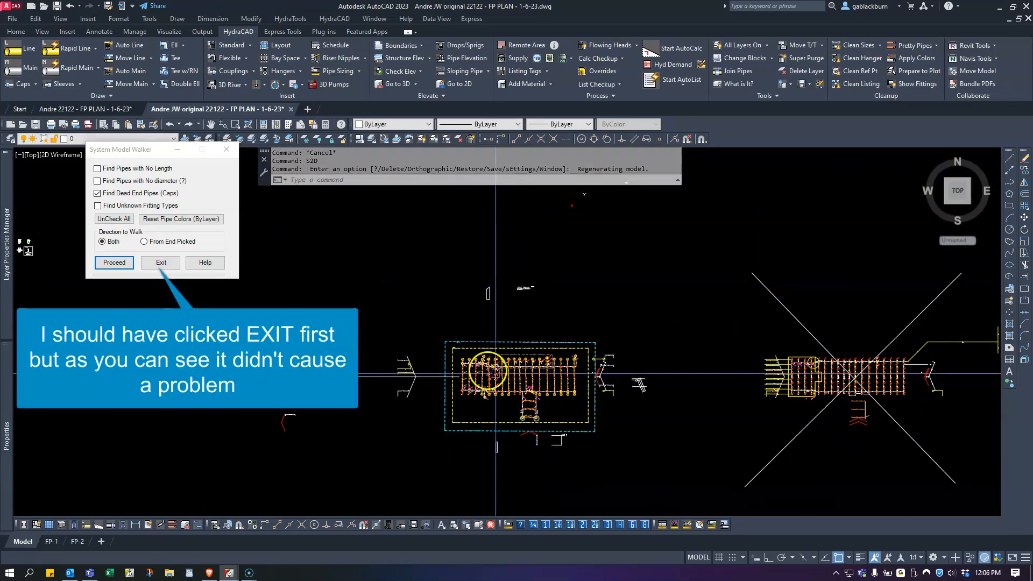
Read the error details of the dead-end marker beside the 15-8 tee and examine the adjoining 5-0 offset in the 2D plan.
scroll(366, 305, up, 4)
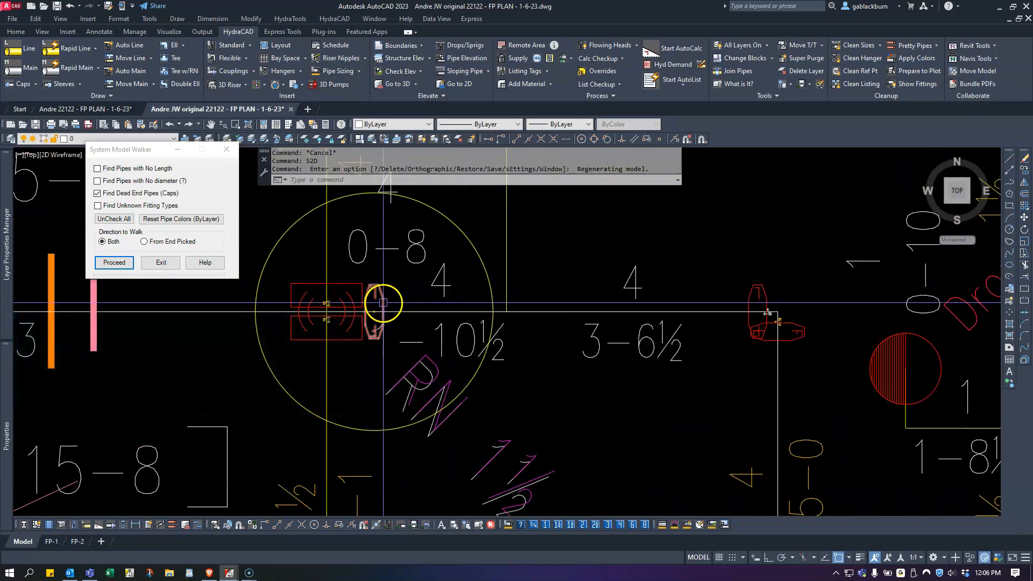
click(398, 311)
key(Escape)
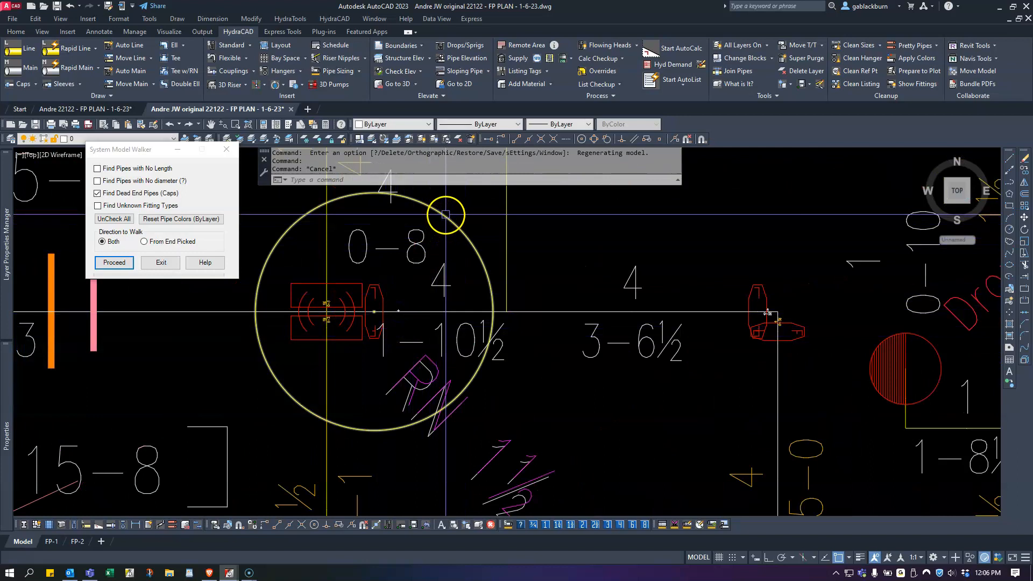
mouse_move(460, 233)
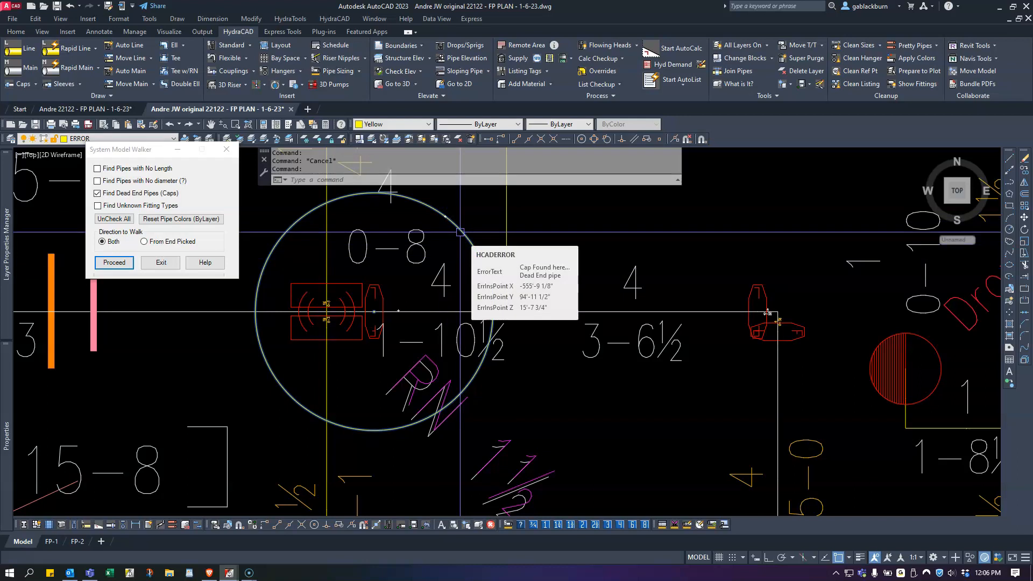
scroll(460, 233, down, 5)
scroll(510, 319, up, 4)
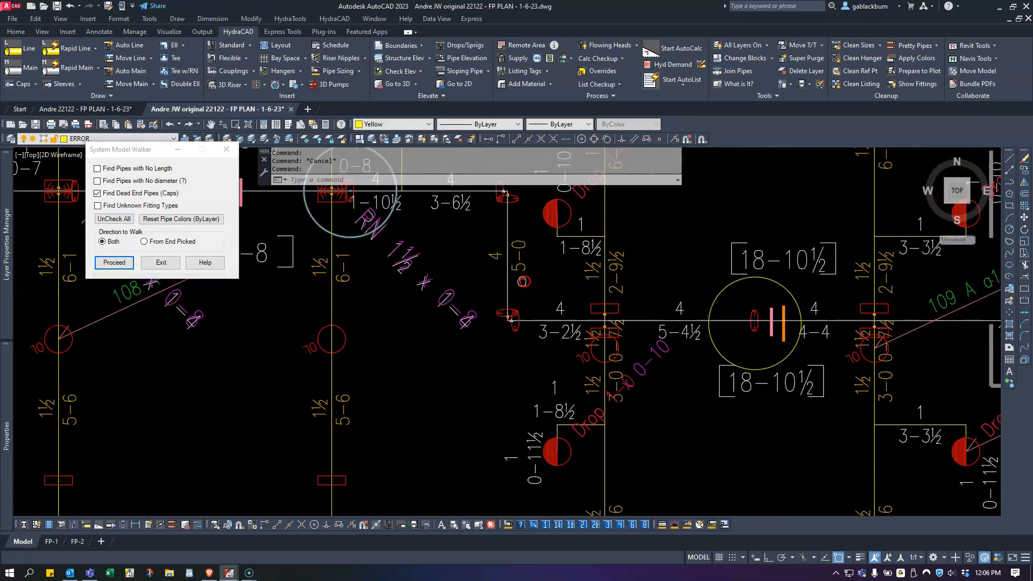
middle_drag(523, 282, 441, 328)
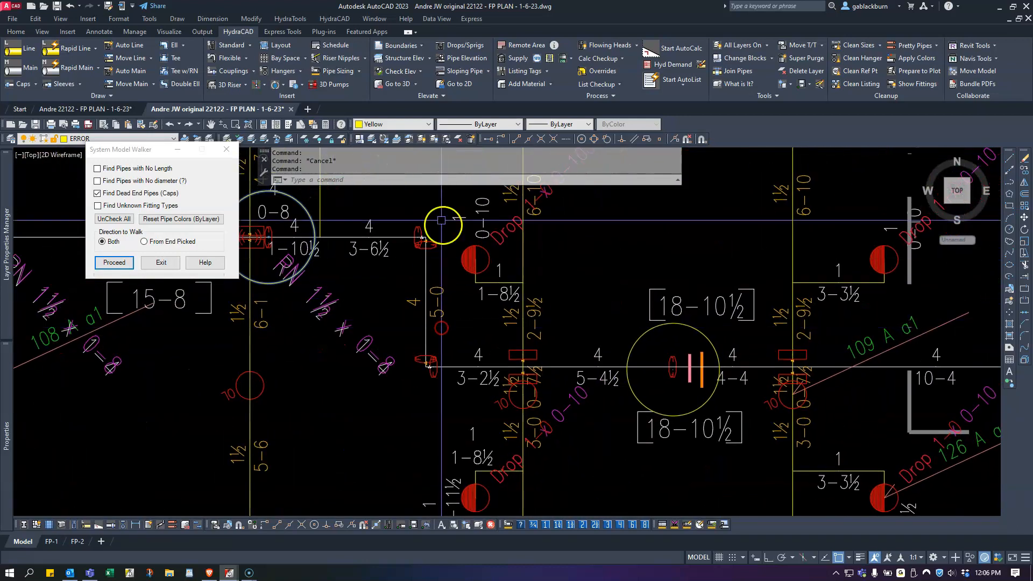
Close the System Model Walker, start Sloping Pipe, and erase the offset main's existing 8¼ by 1-0 slope definition.
click(227, 151)
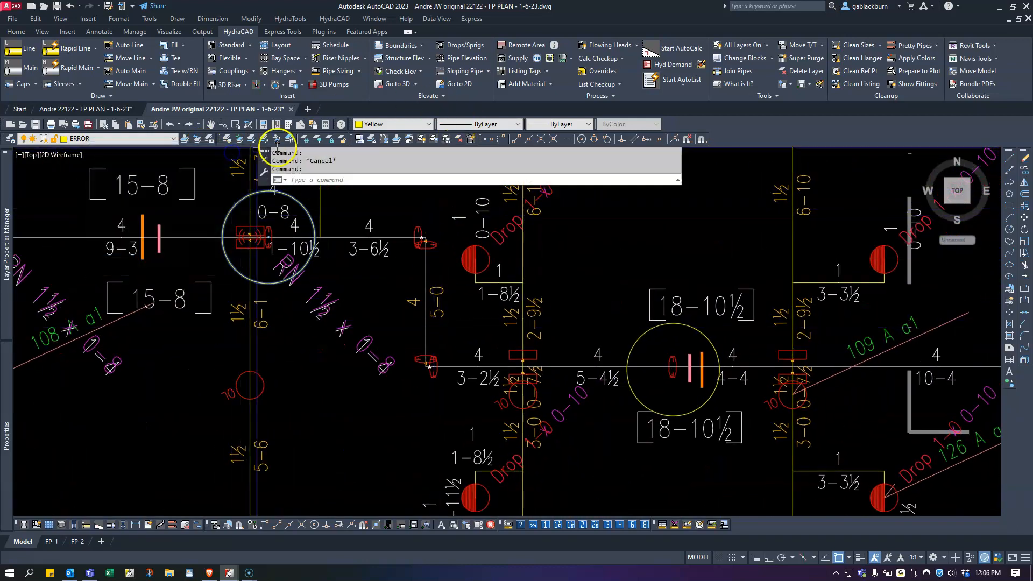
click(476, 76)
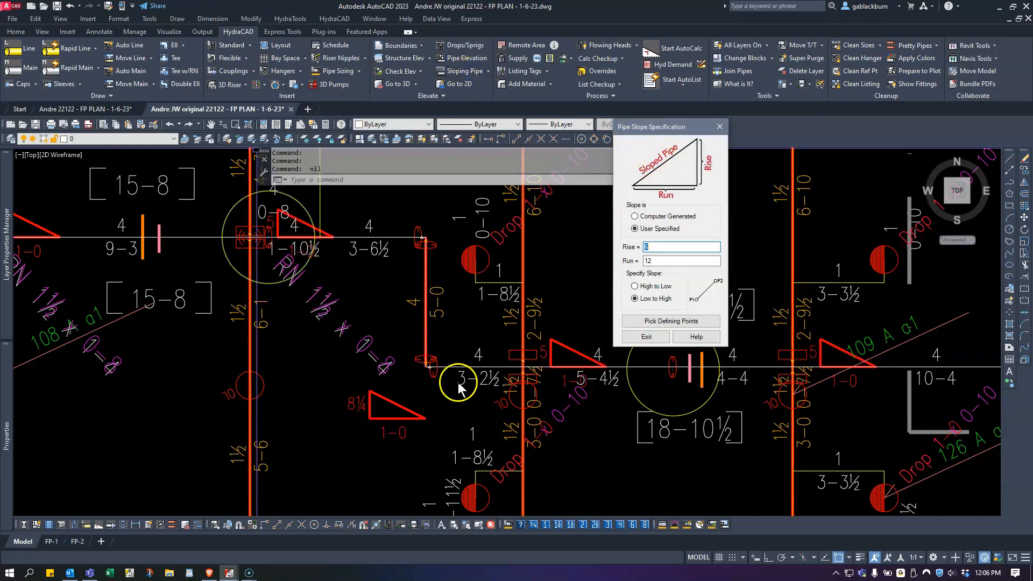
click(403, 416)
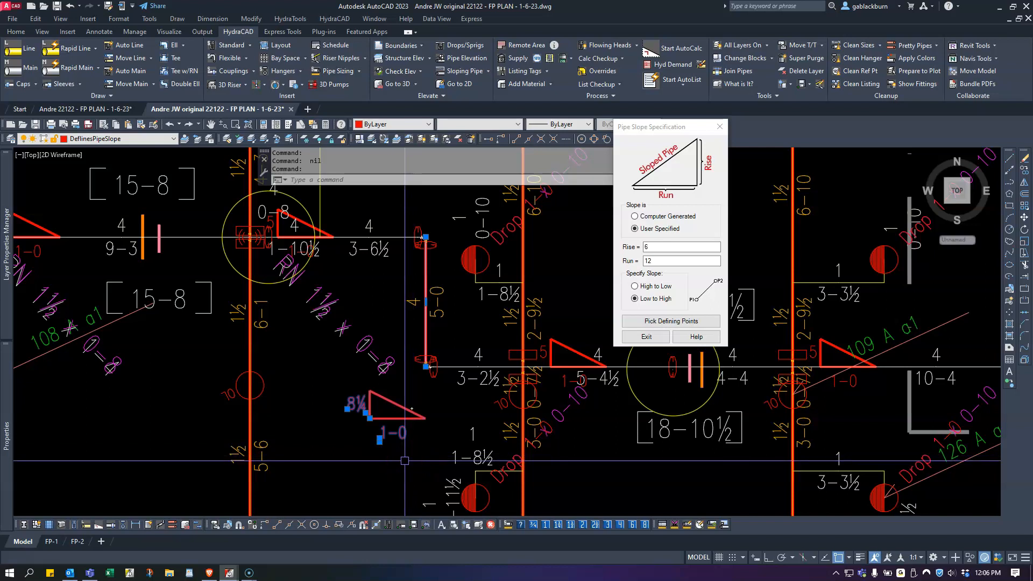
click(403, 415)
key(Delete)
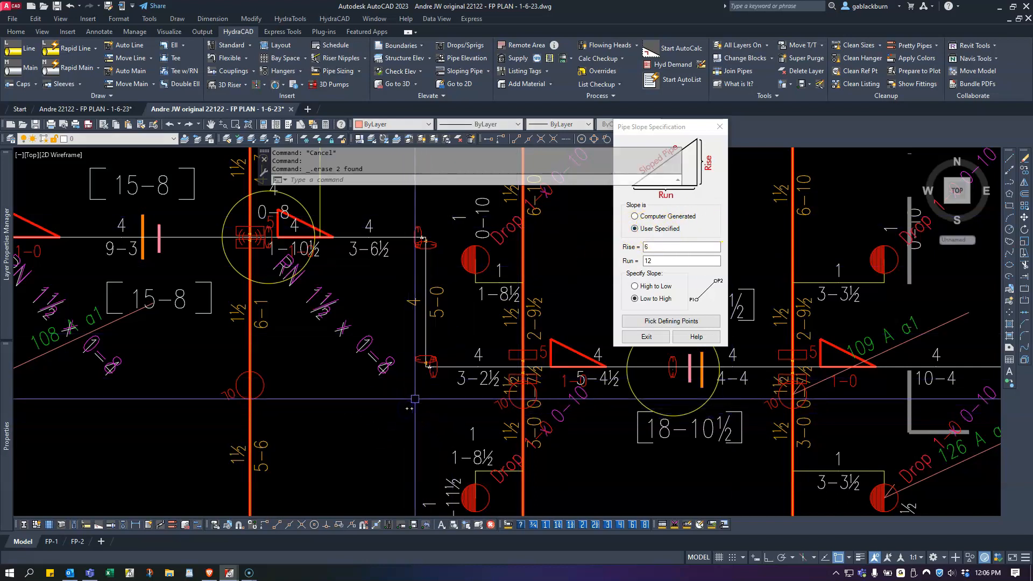
Define a Computer Generated slope for the 5-0 offset main, from its low north corner to its high south corner, then exit the slope specification.
click(658, 217)
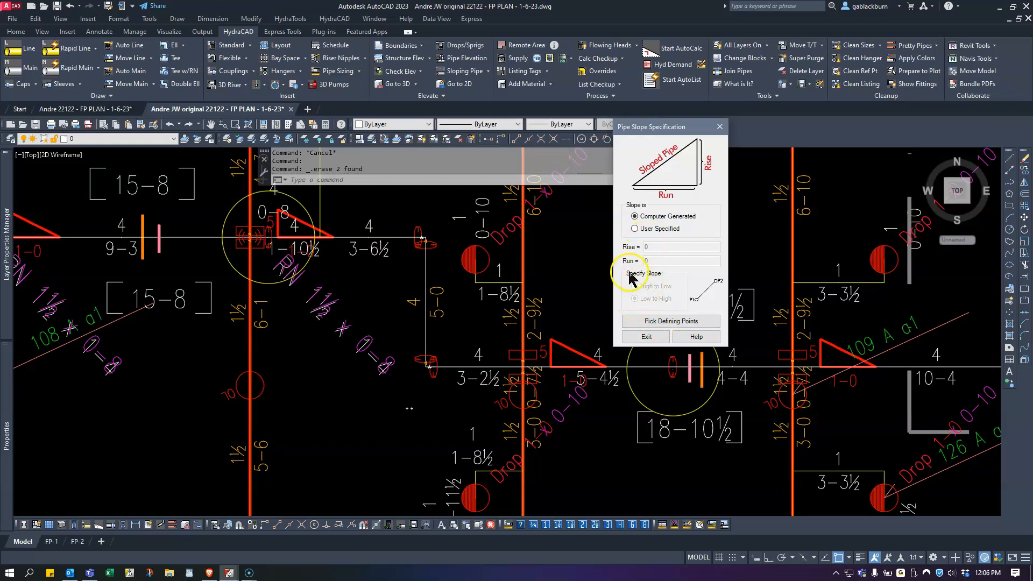
click(672, 322)
scroll(419, 248, up, 6)
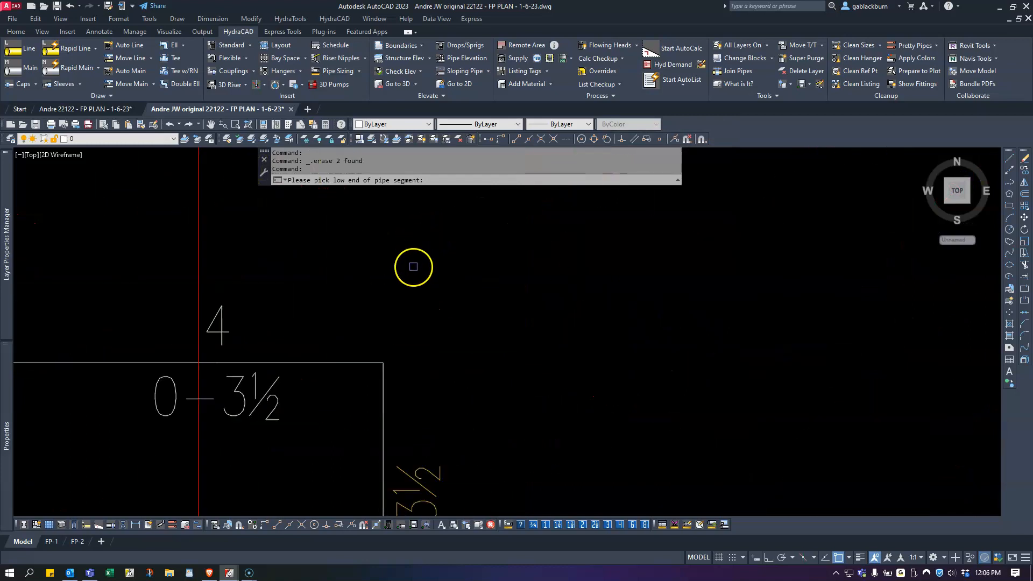
click(382, 364)
scroll(381, 364, down, 5)
scroll(481, 343, up, 6)
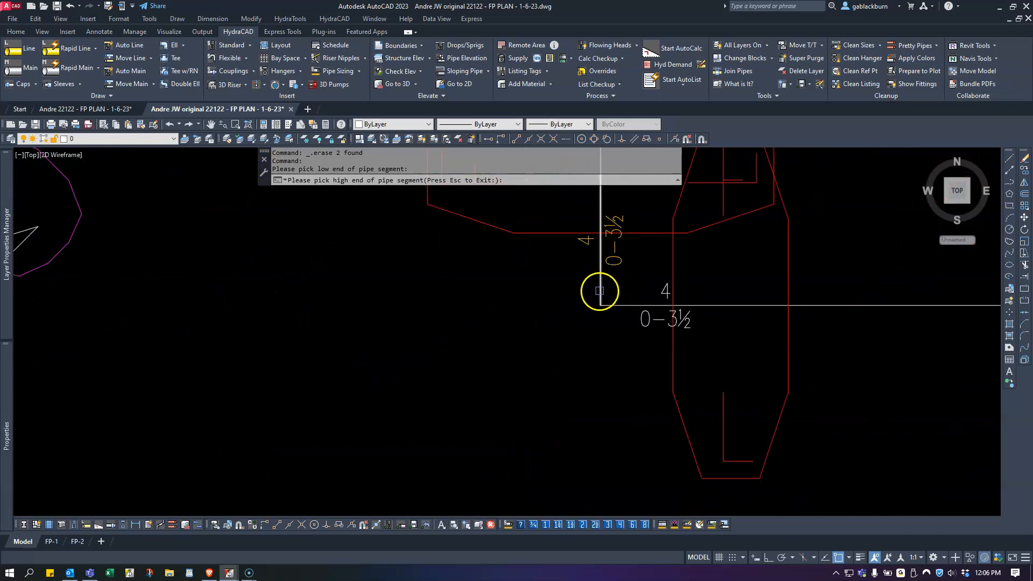
click(594, 290)
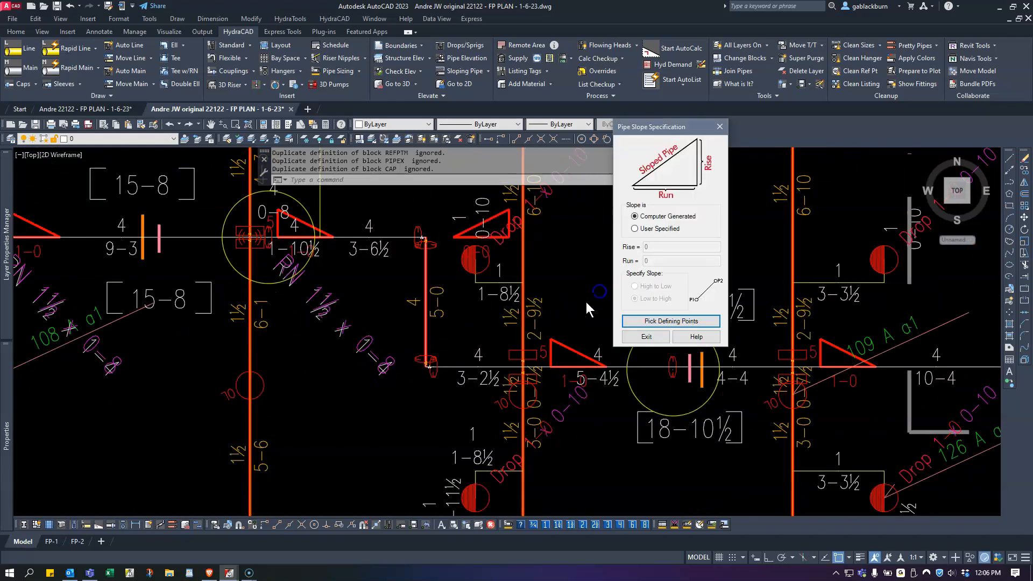
click(655, 337)
Regenerate the 3D sprinkler model with the S3D command, using the current definition line.
scroll(566, 301, down, 8)
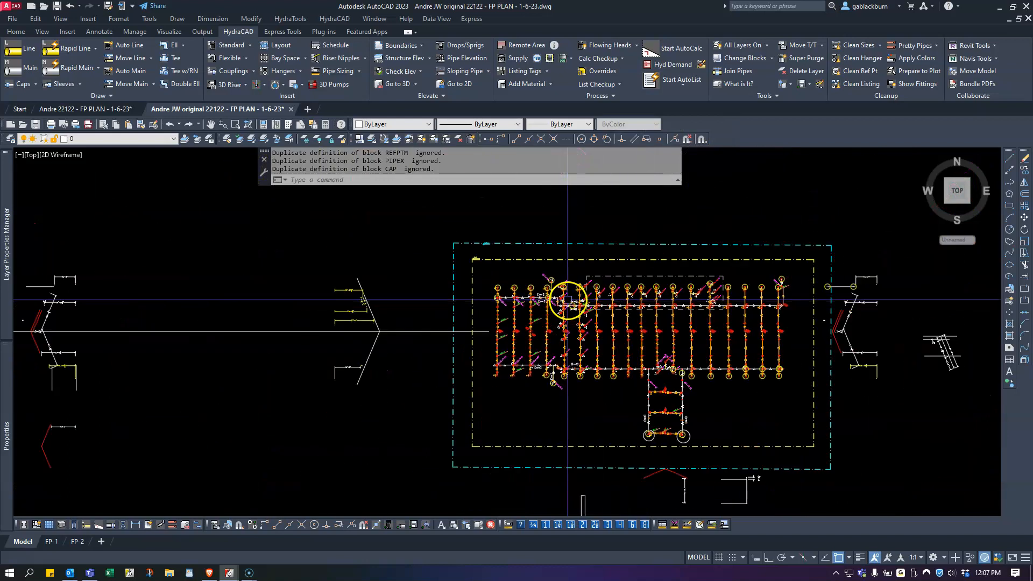
text(S3D)
key(Return)
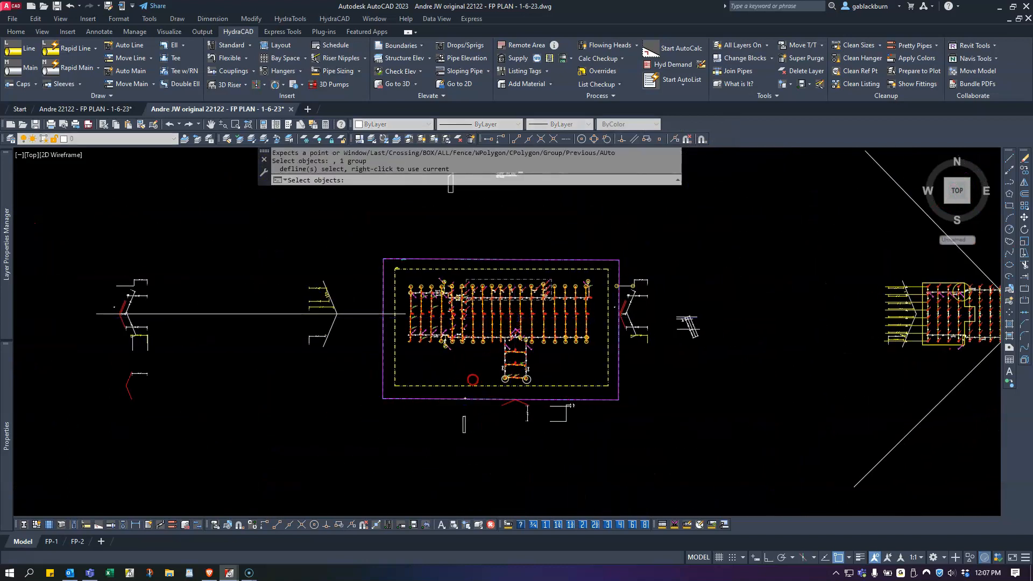
key(Return)
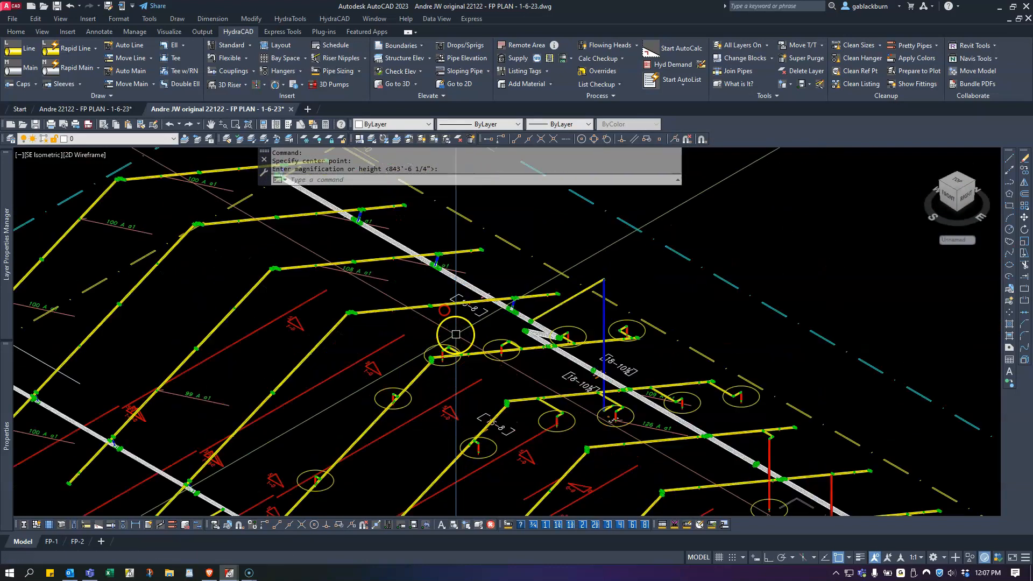
Run System Model Walker with the WMD command to find dead-end pipes in both directions, starting from the north main beside the offset.
scroll(745, 221, down, 3)
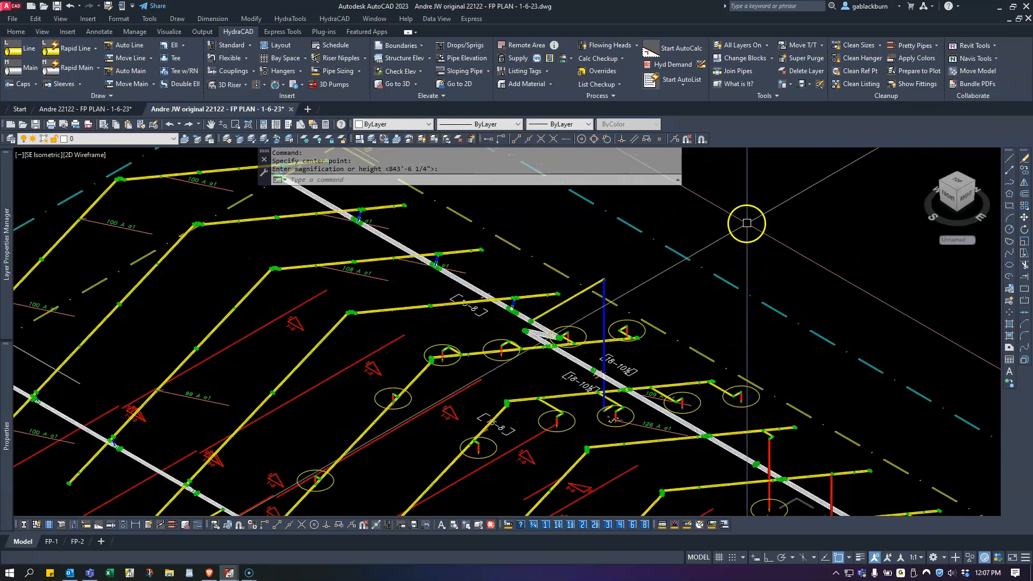
text(w)
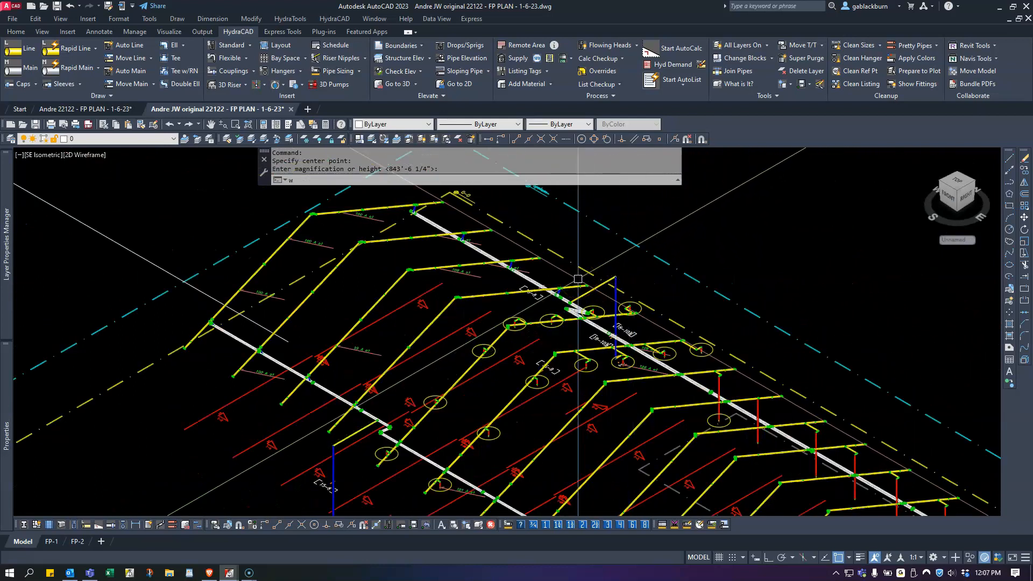
text(md)
key(Return)
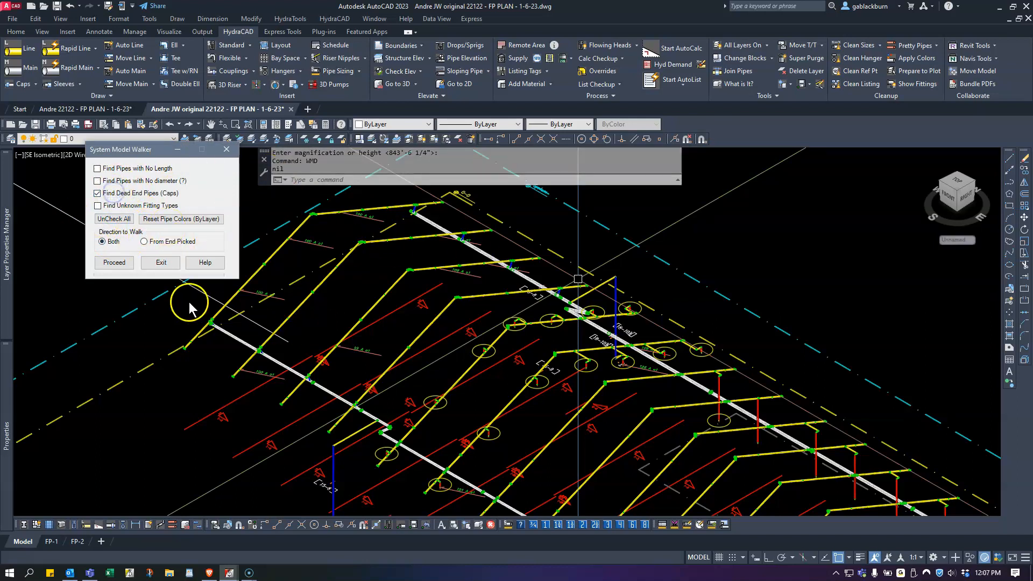
click(115, 262)
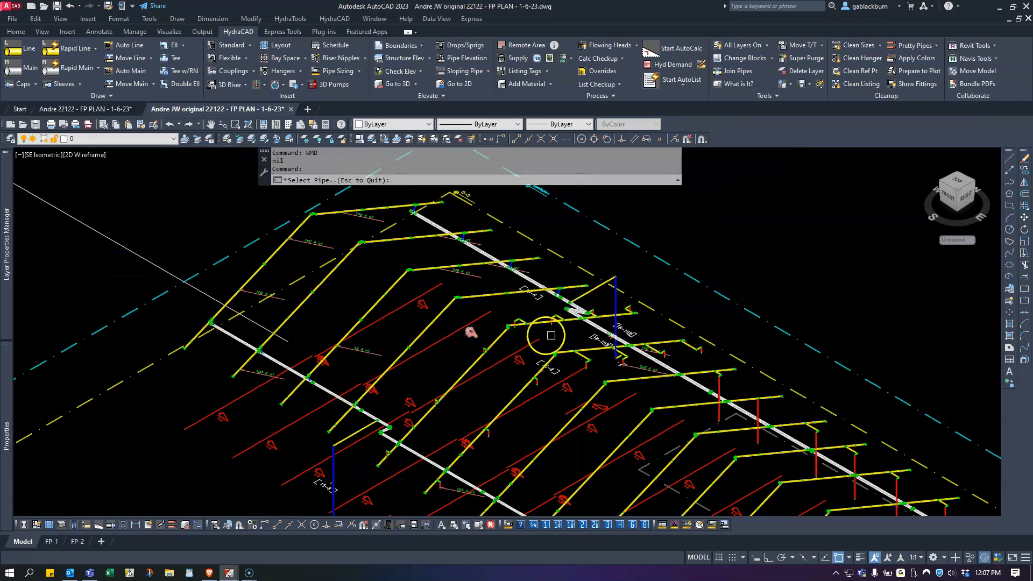
scroll(764, 436, up, 9)
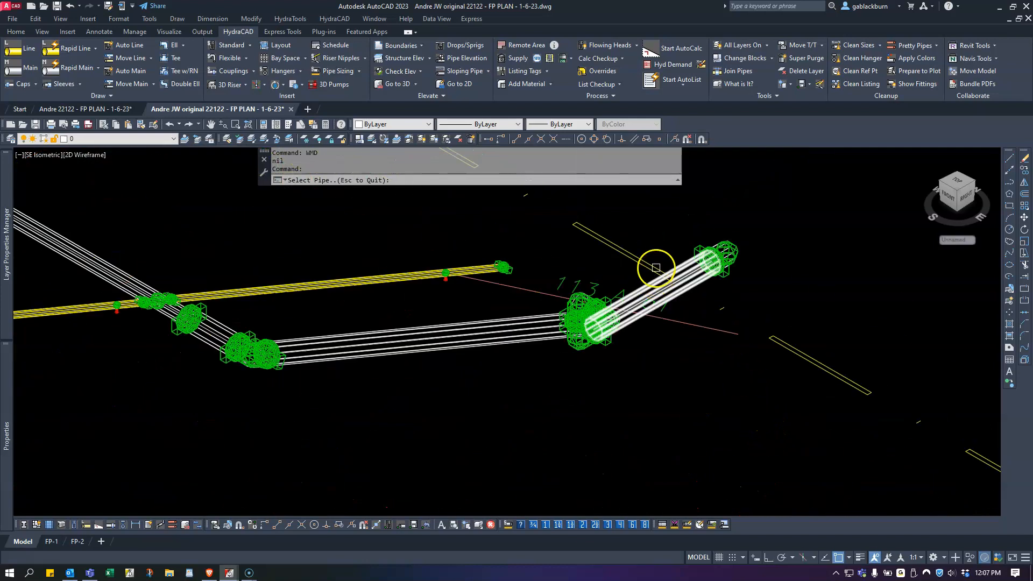
click(675, 271)
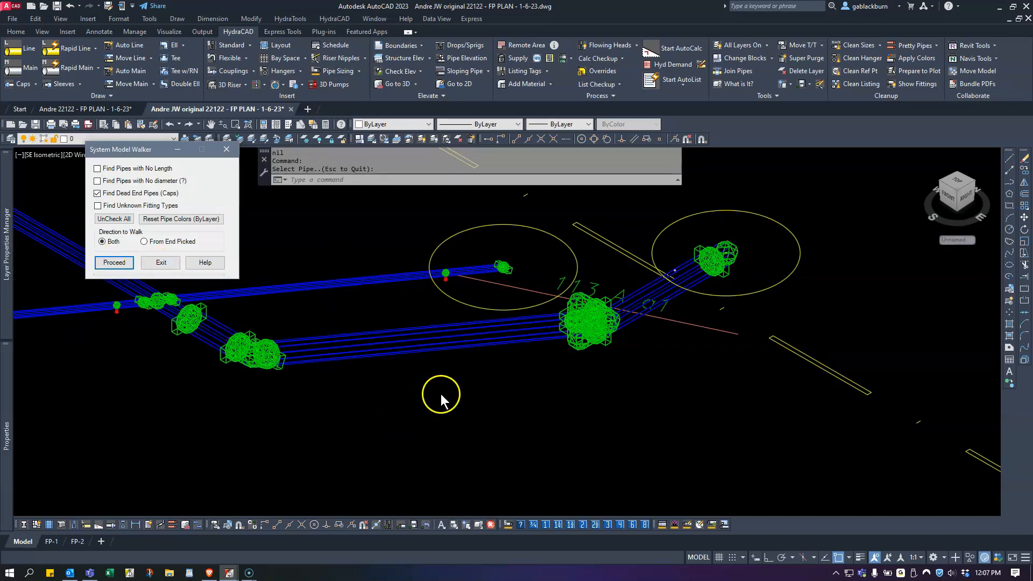
Look over the walked 3D system, set the view to Top with north up, and locate the north main's offset.
scroll(410, 410, down, 6)
middle_drag(307, 380, 447, 449)
scroll(419, 400, up, 4)
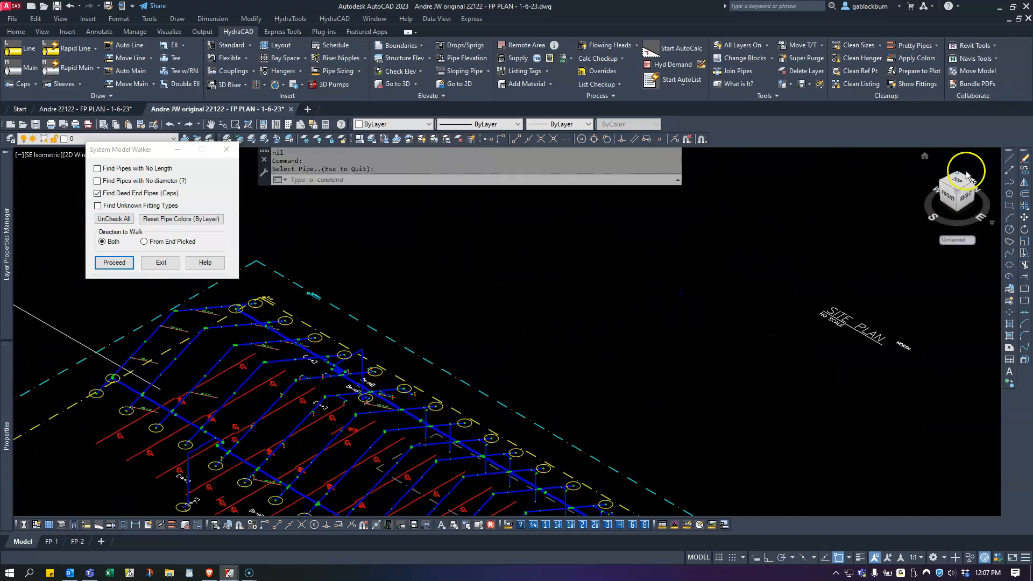
click(950, 188)
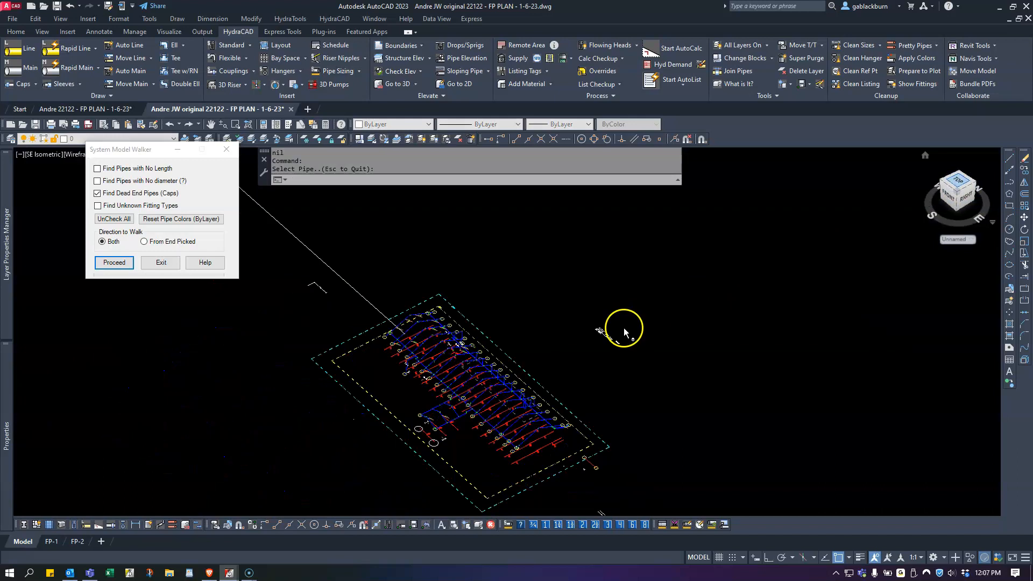
click(980, 159)
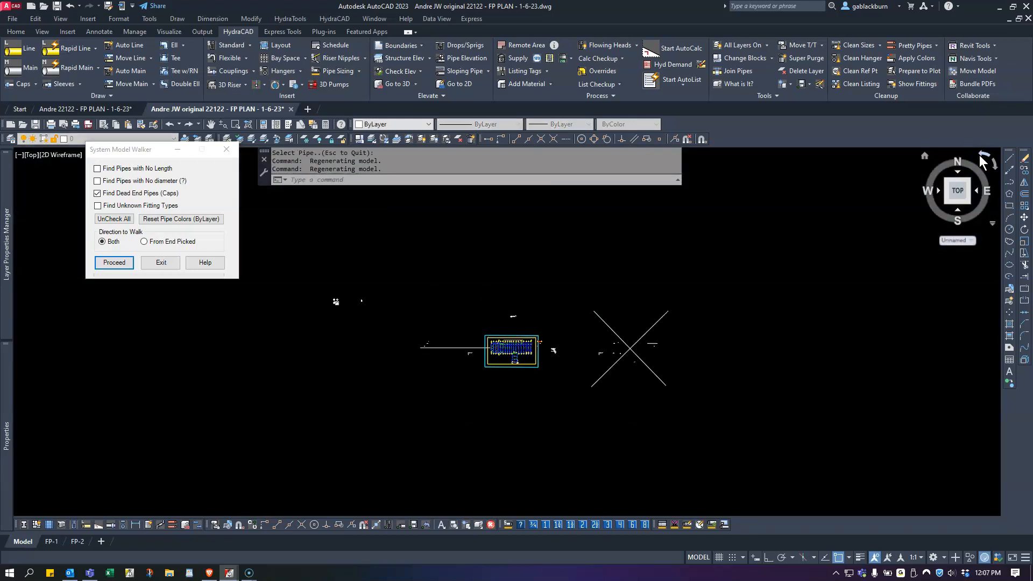
scroll(502, 345, up, 10)
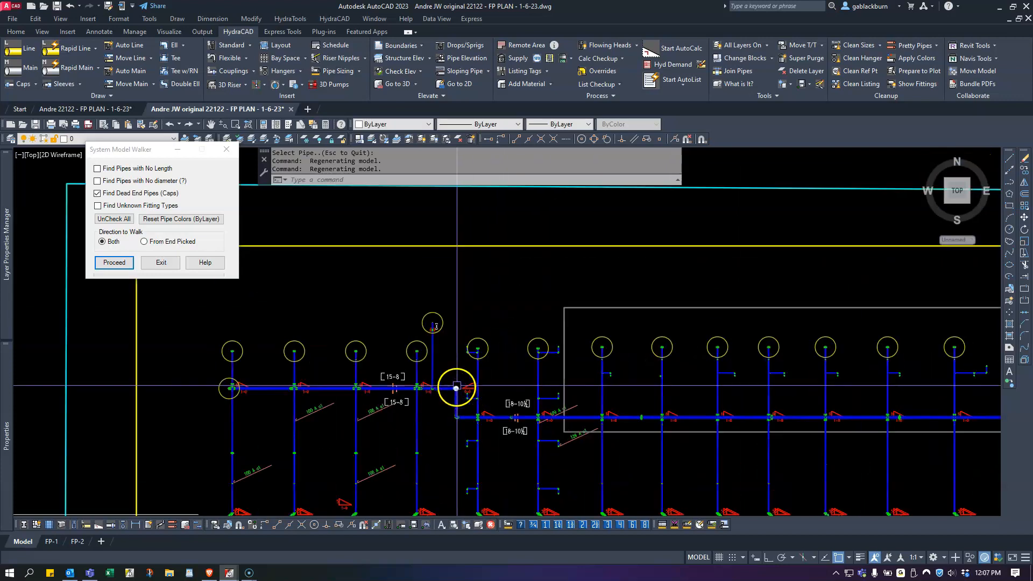
scroll(519, 424, up, 4)
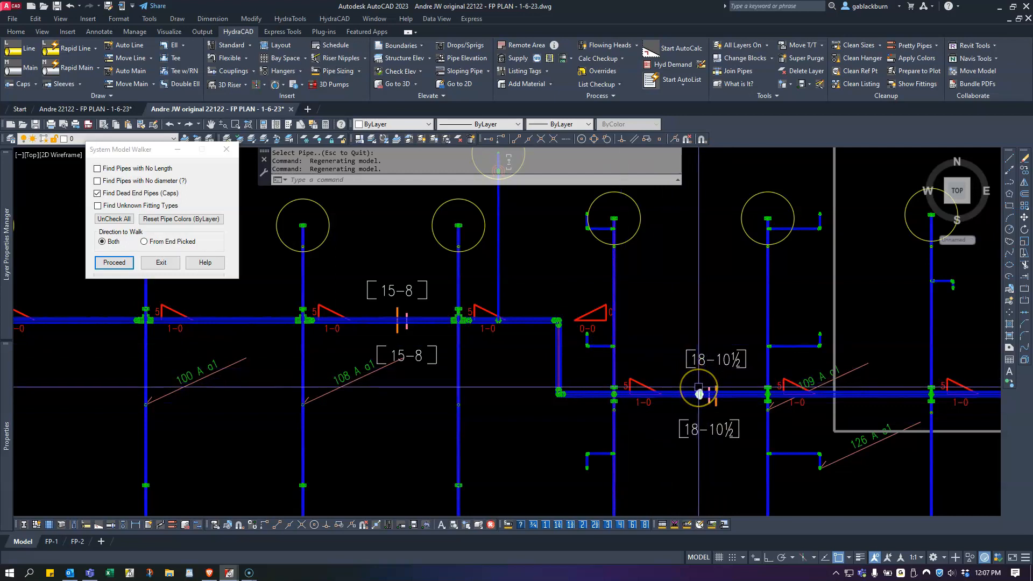
Read the start and end elevations of the north main's pipes on both sides of the offset, from the 15-8 to the 18-10½ section.
scroll(469, 325, up, 6)
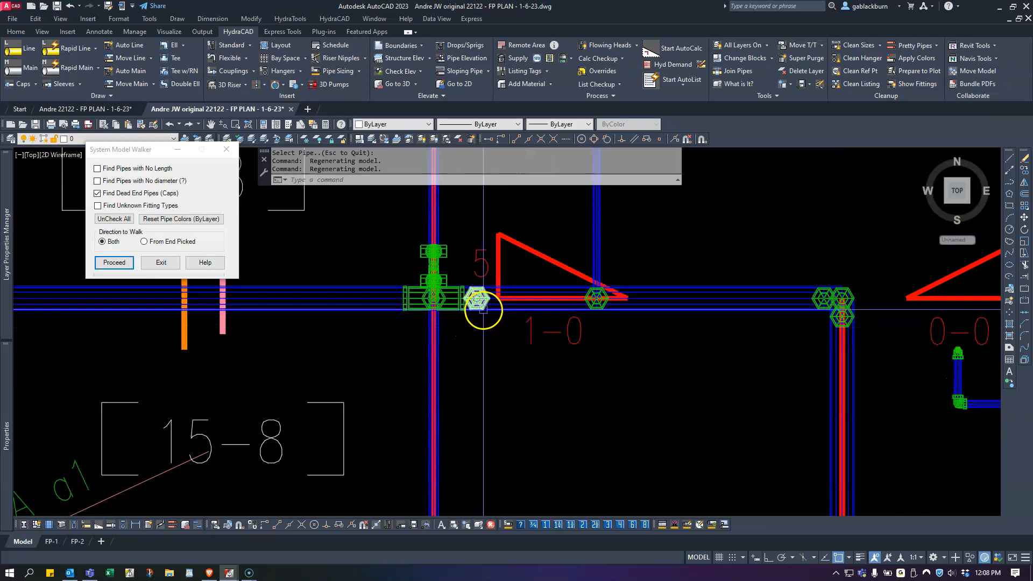
scroll(482, 323, down, 5)
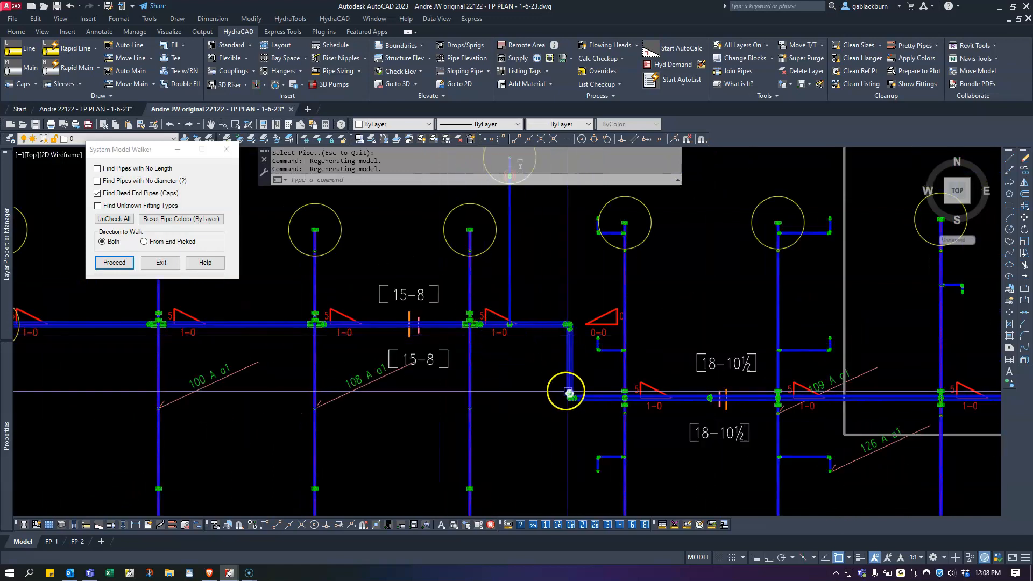
scroll(481, 323, up, 11)
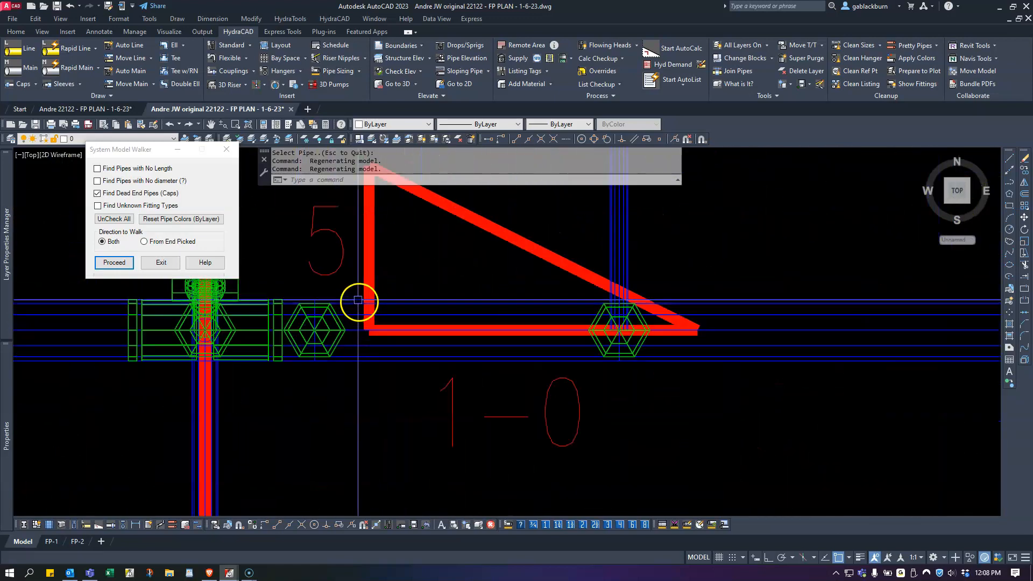
mouse_move(349, 295)
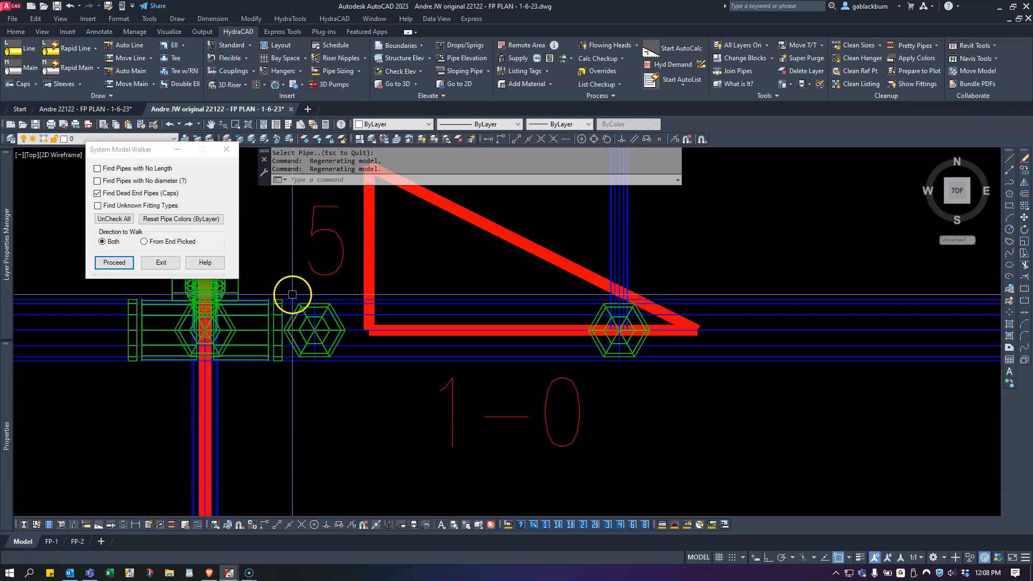
mouse_move(291, 296)
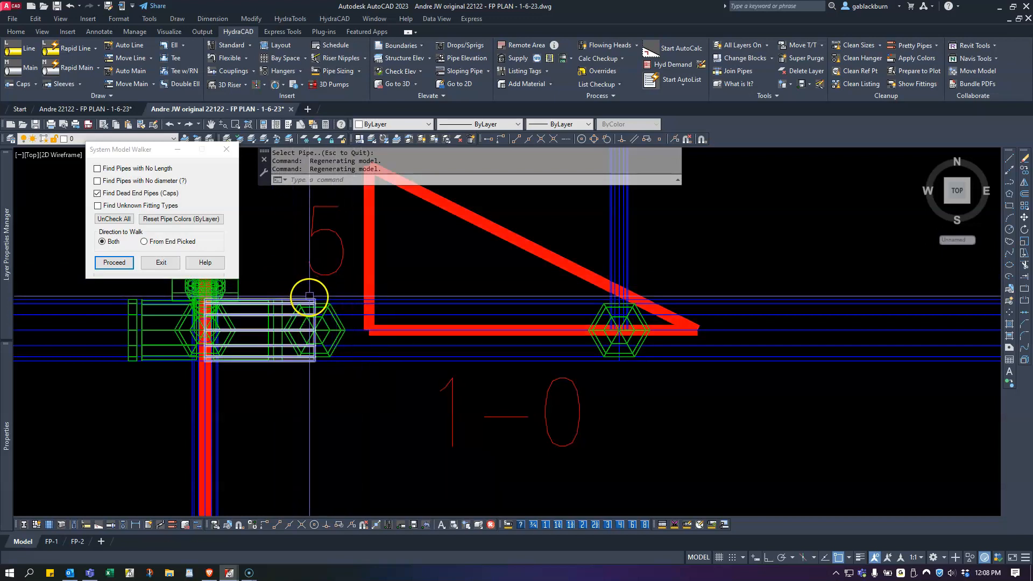
scroll(459, 325, down, 8)
scroll(568, 327, up, 6)
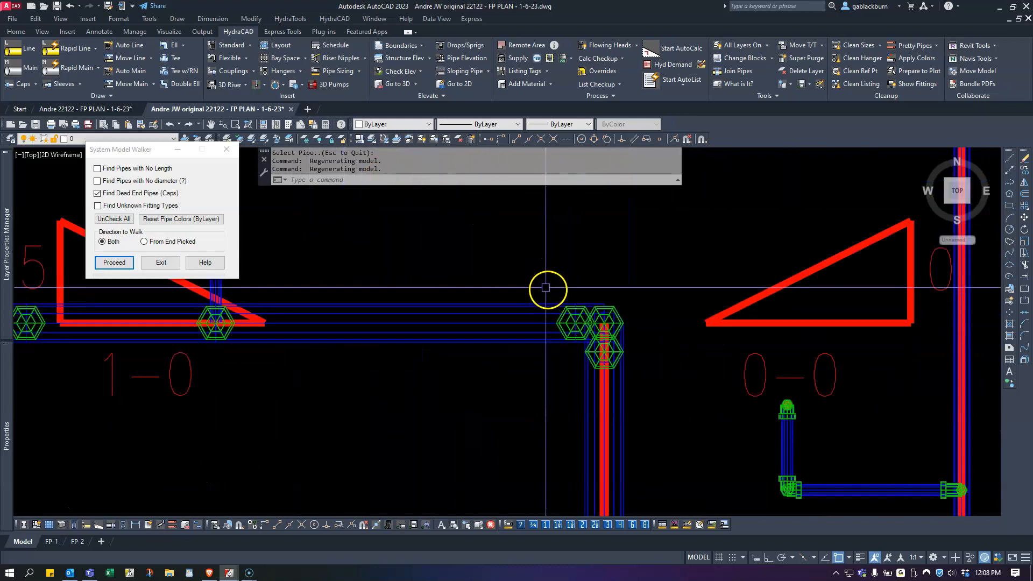
mouse_move(537, 308)
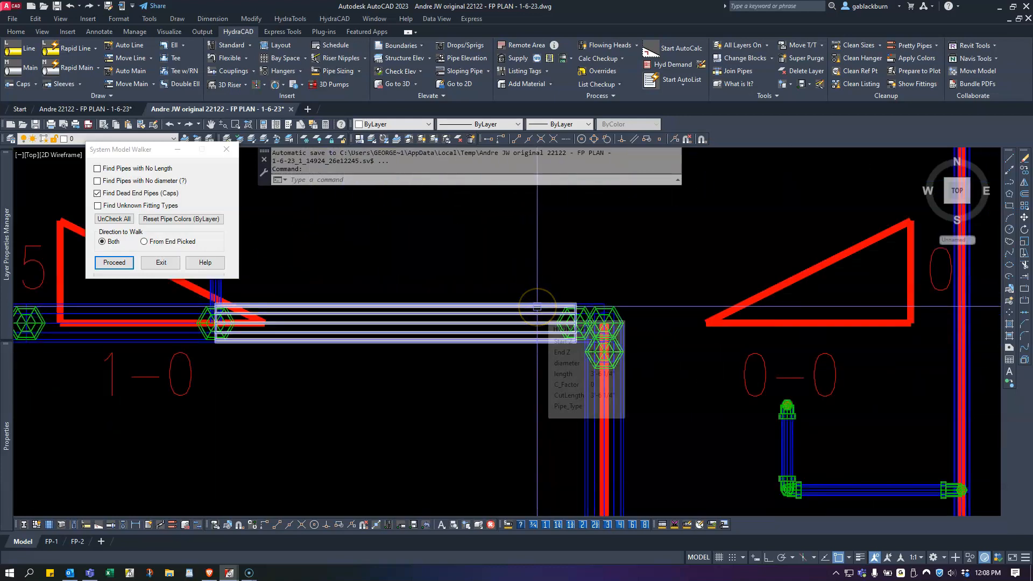
scroll(538, 323, down, 5)
scroll(606, 399, up, 4)
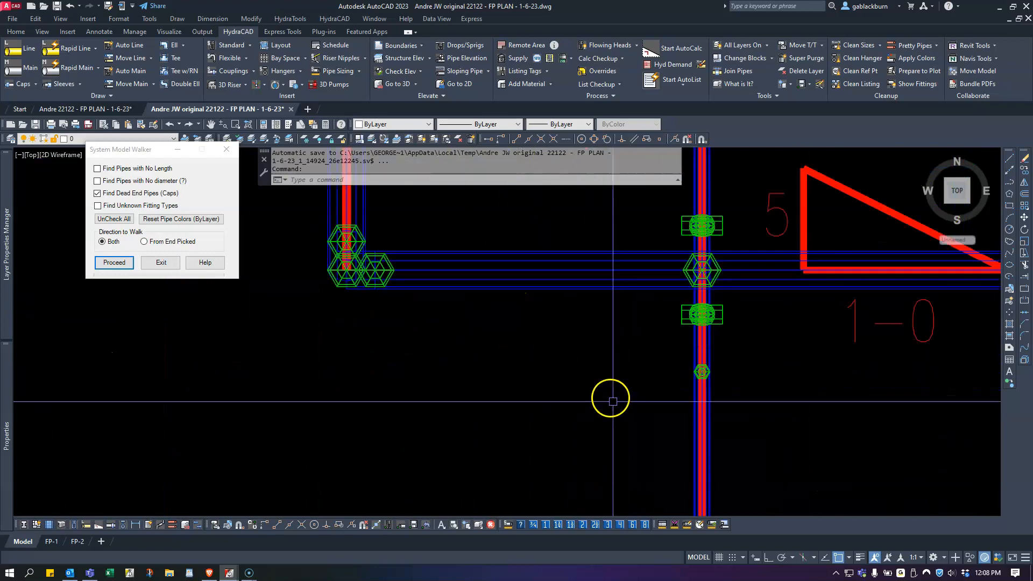
scroll(461, 283, up, 1)
mouse_move(459, 287)
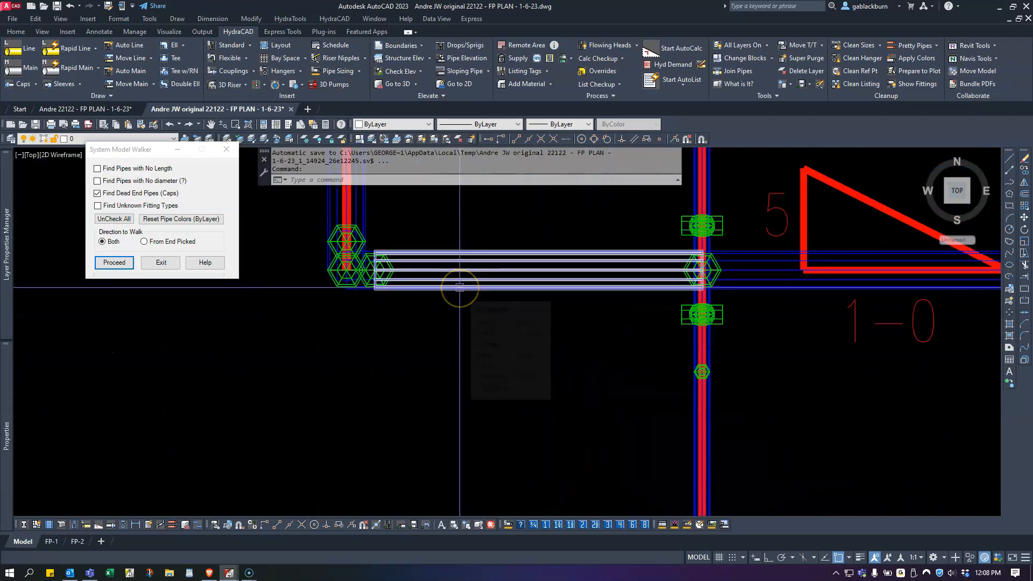
scroll(460, 287, down, 3)
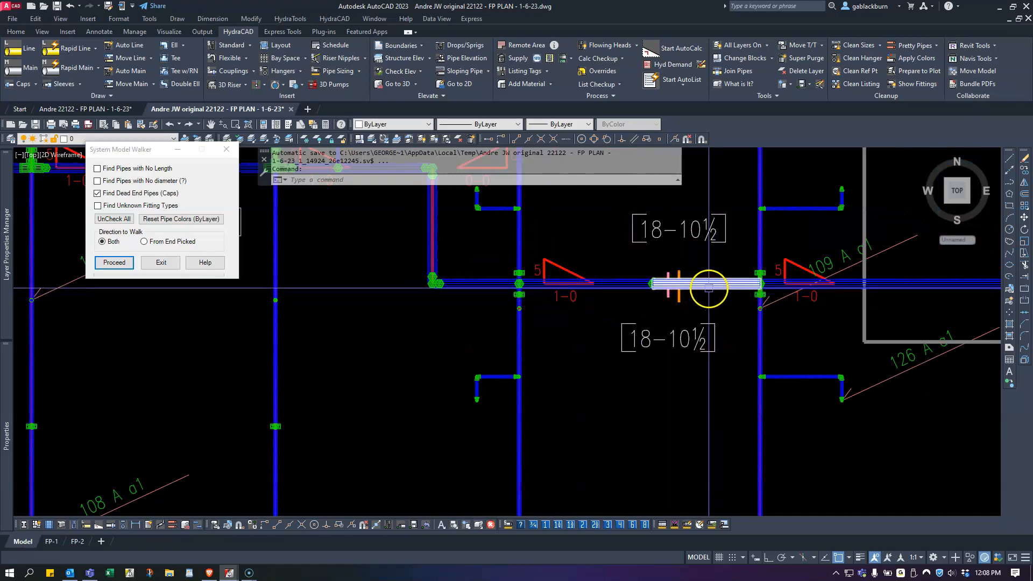
mouse_move(708, 288)
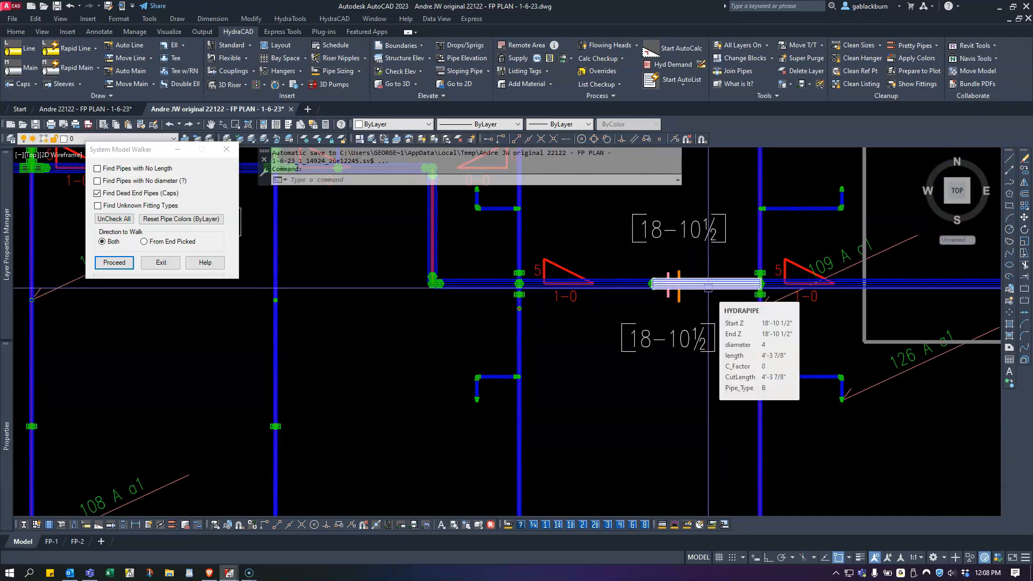
scroll(580, 352, down, 5)
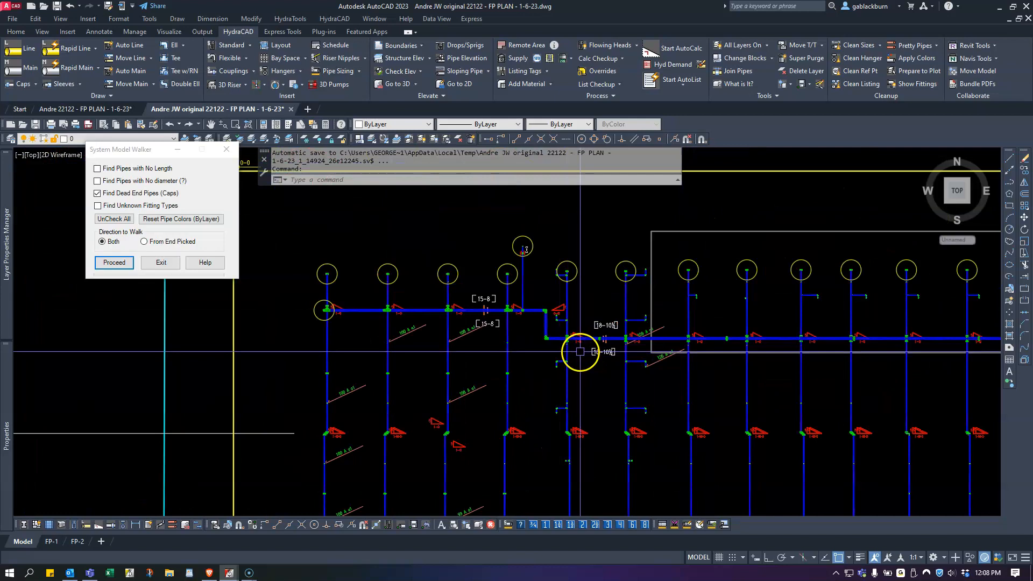
Examine the south main's offset and the remaining dead-end markers across the system, and exit the System Model Walker.
scroll(580, 352, down, 3)
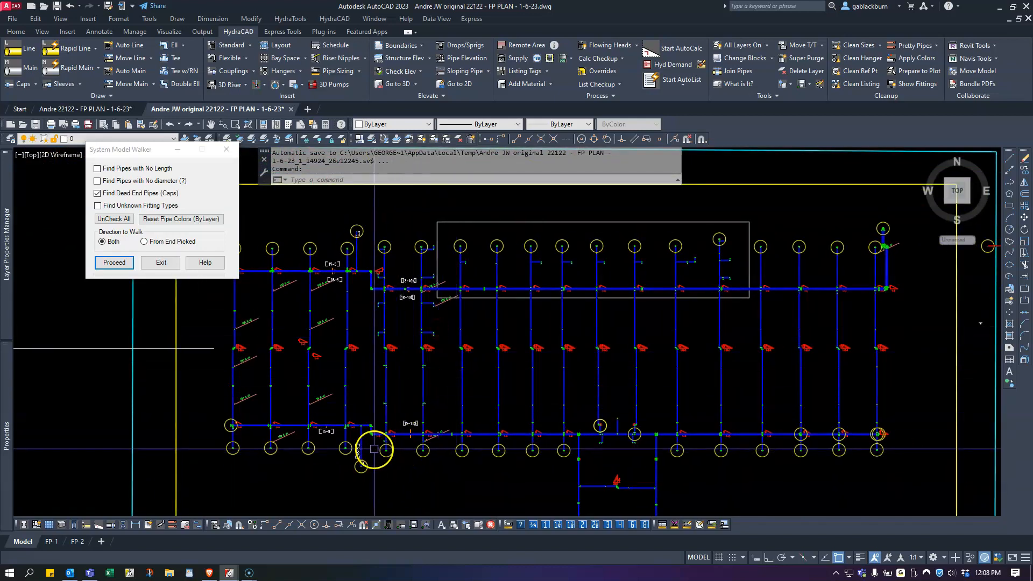
scroll(371, 443, up, 6)
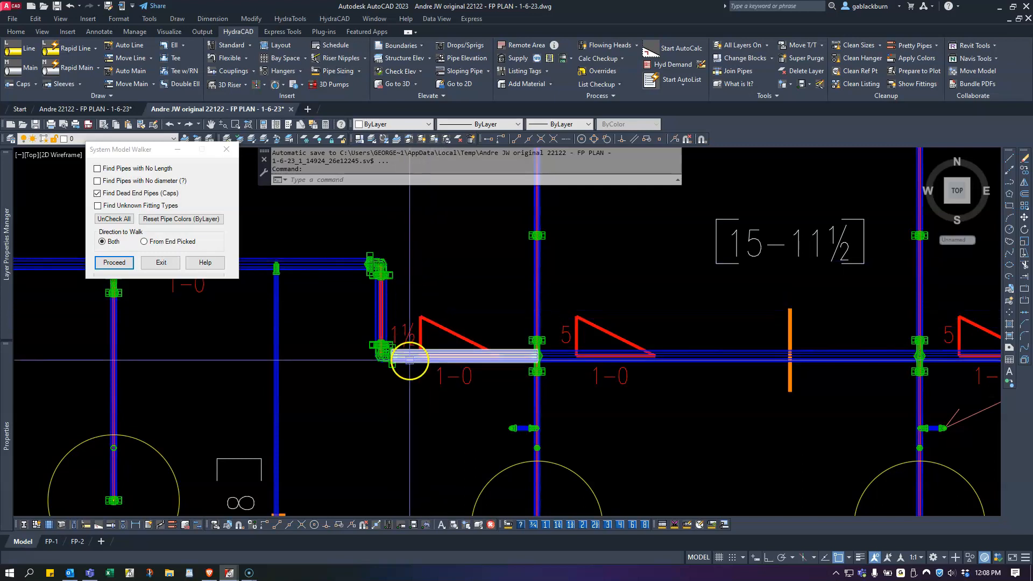
scroll(433, 392, down, 4)
scroll(433, 393, down, 3)
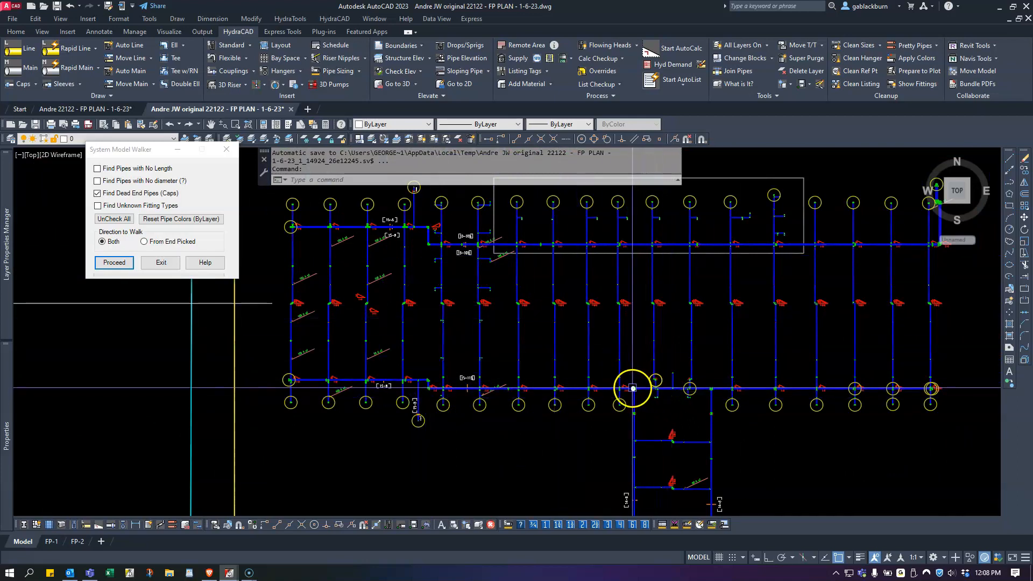
mouse_move(633, 388)
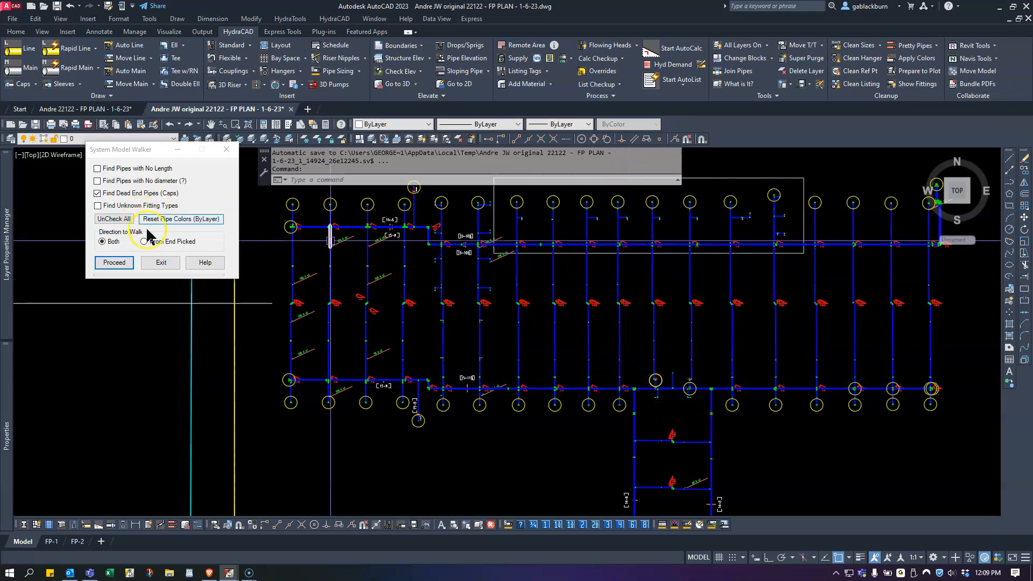
click(160, 262)
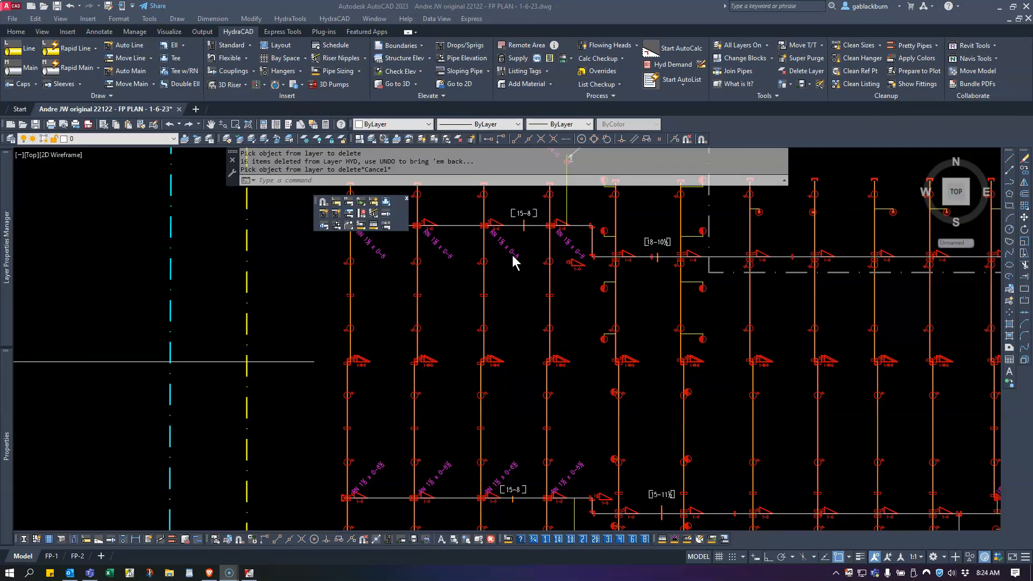
Examine the north main's offset in the 2D plan, select its 8¼ by 1-0 slope definition to identify the associated line, and clear the selection.
scroll(528, 194, up, 6)
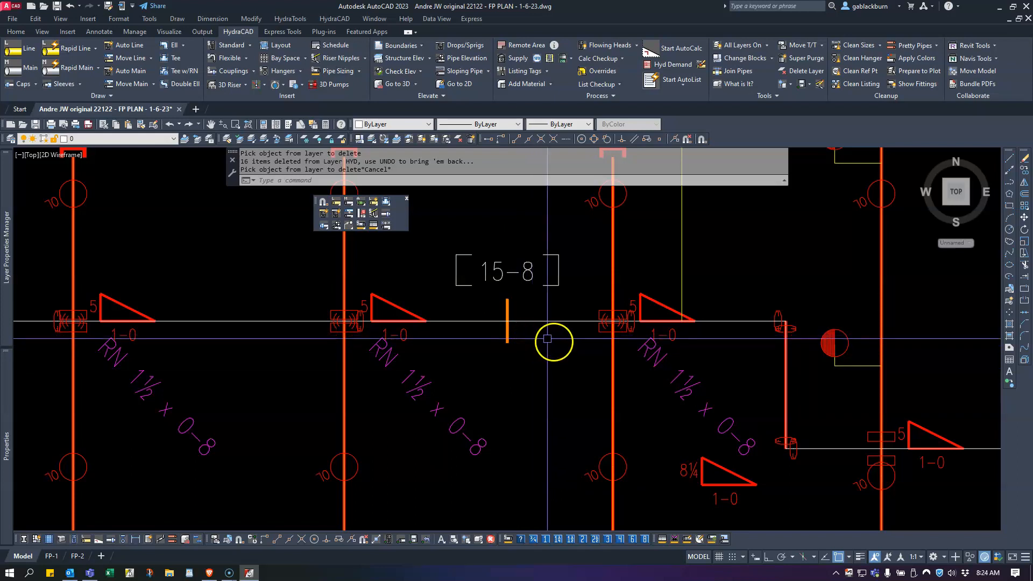
scroll(533, 346, down, 6)
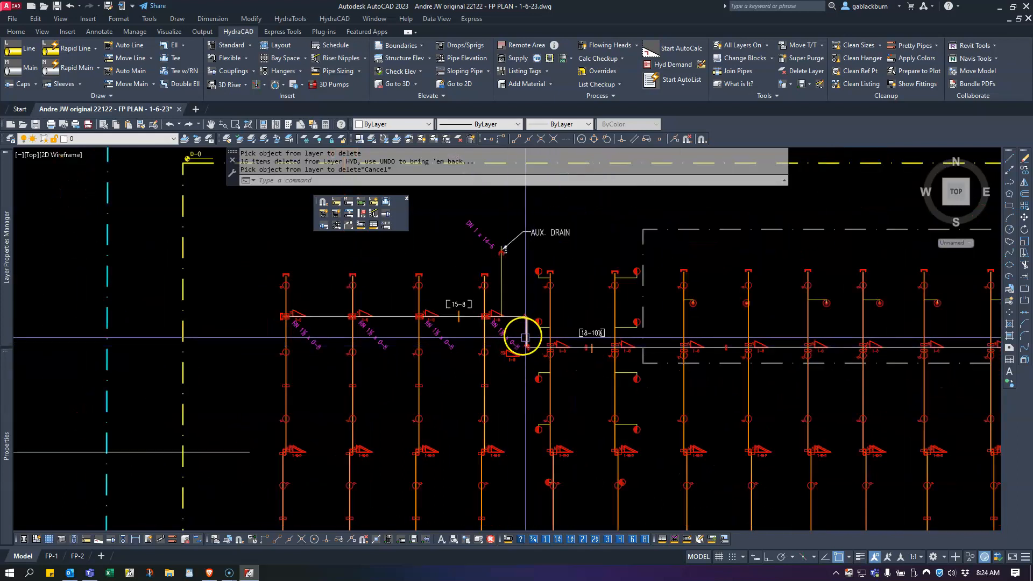
scroll(517, 328, up, 5)
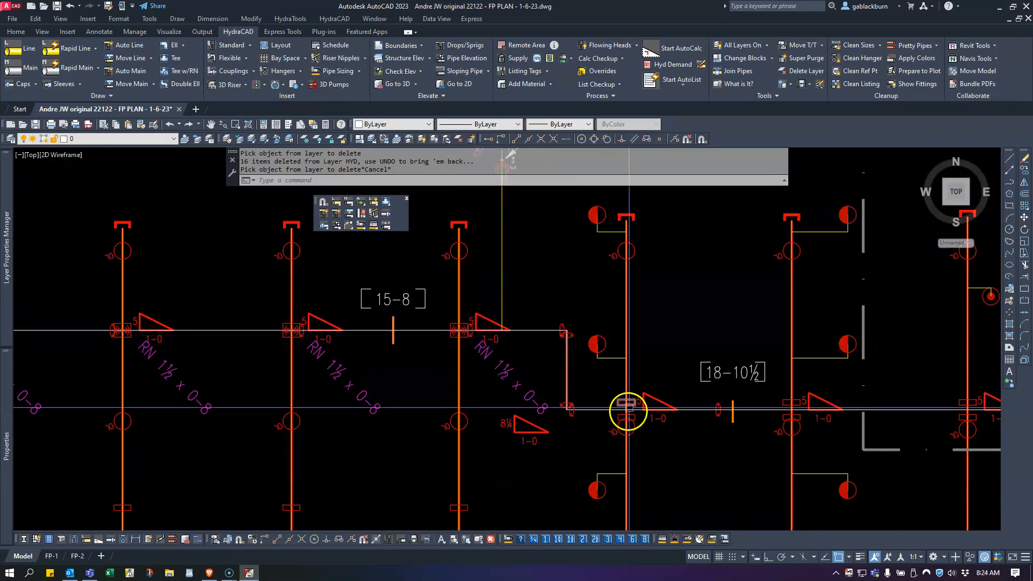
scroll(567, 443, down, 7)
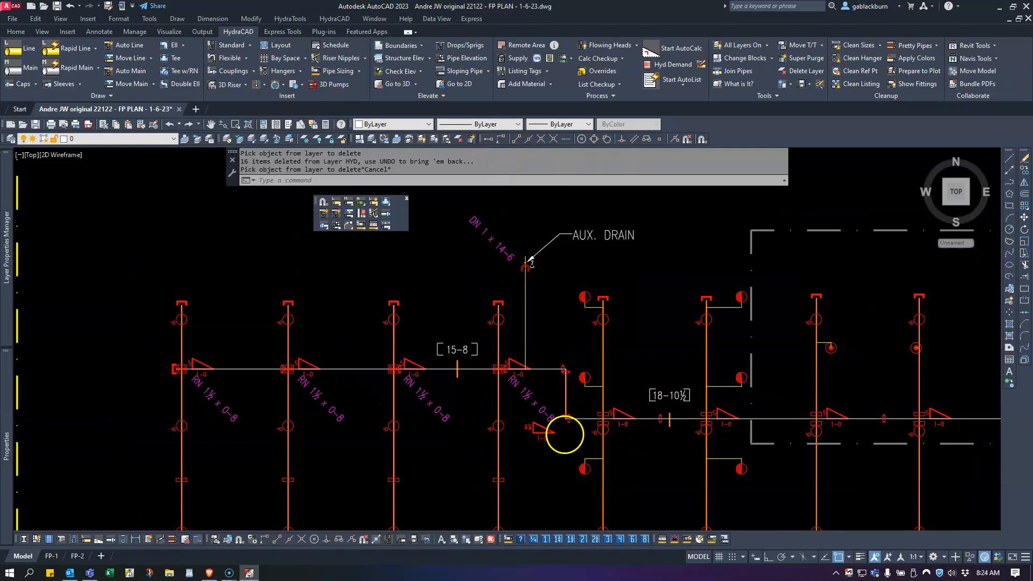
scroll(554, 438, up, 10)
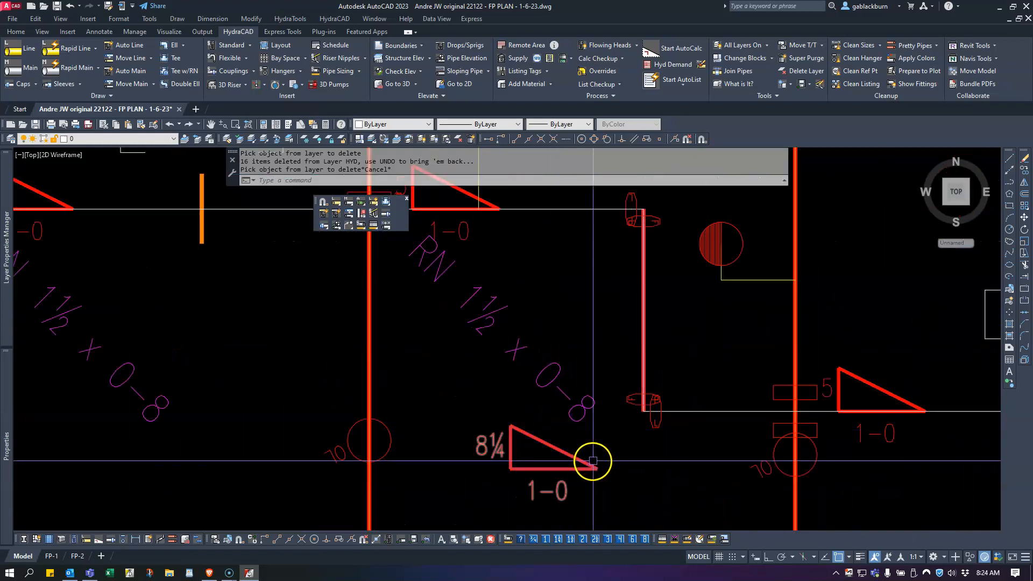
middle_drag(593, 462, 544, 457)
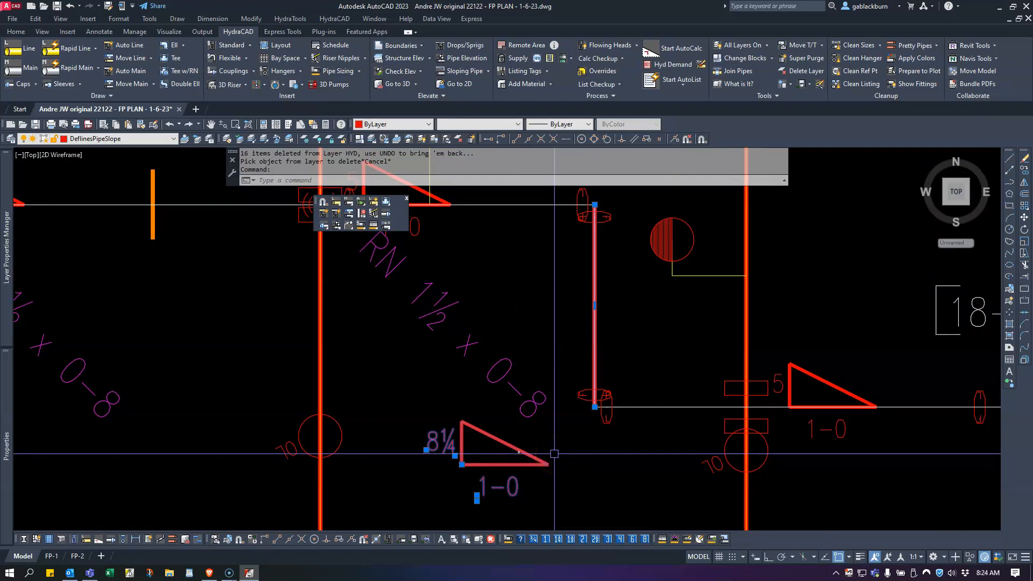
key(Escape)
scroll(554, 454, down, 6)
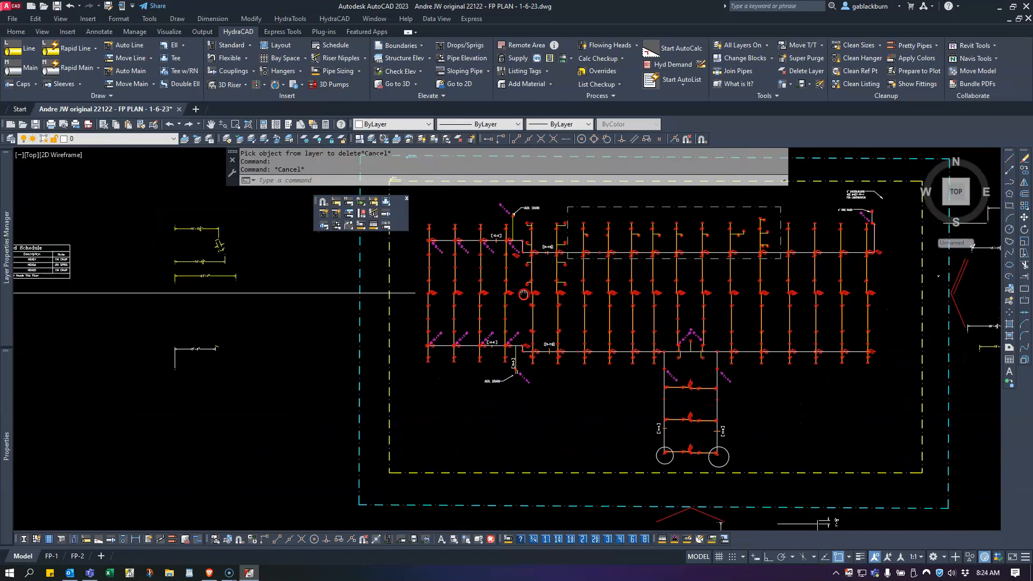
Insert AFF up-from-floor elevation annotations on the north main's pipes on both sides of the offset, beside the 15-8 and 18-10½ labels.
scroll(522, 348, up, 6)
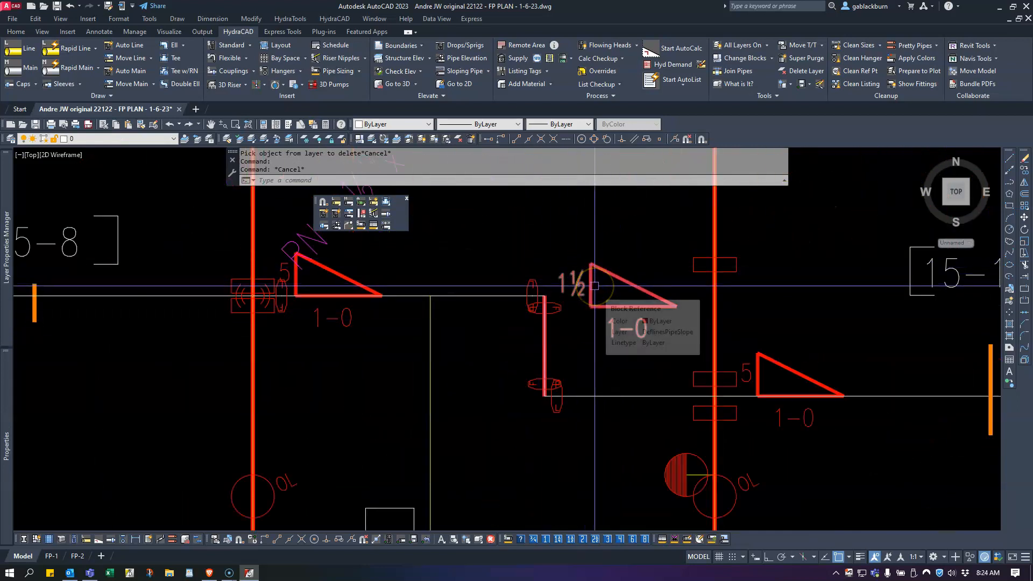
scroll(623, 296, down, 10)
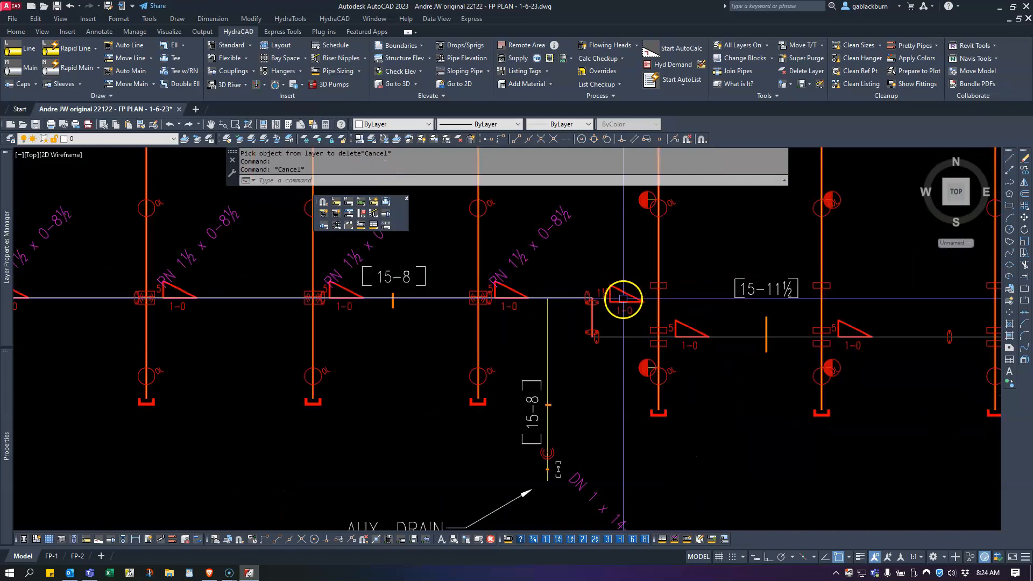
middle_drag(623, 299, 619, 279)
scroll(618, 278, up, 8)
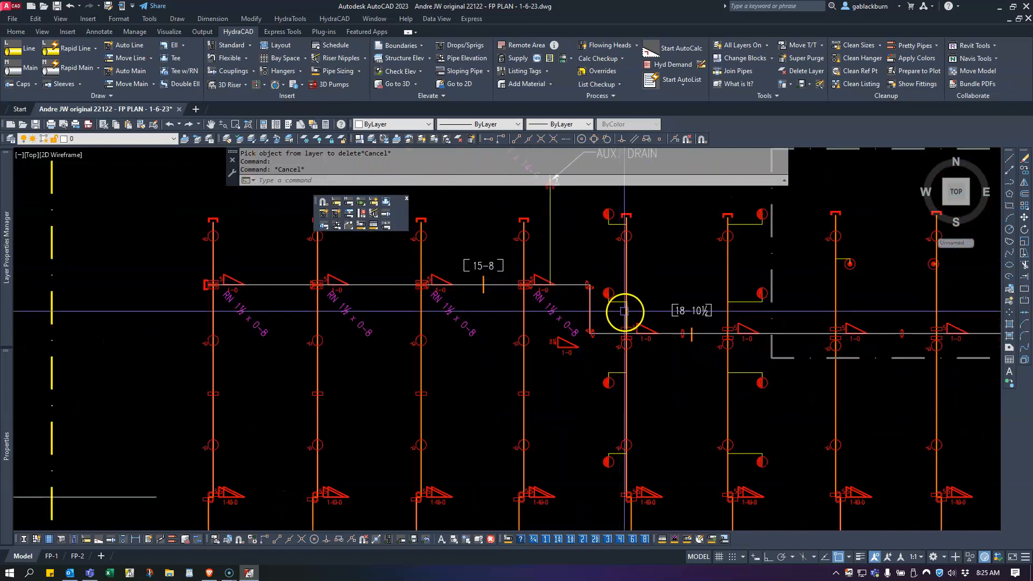
mouse_move(631, 341)
middle_down()
mouse_move(591, 326)
mouse_move(666, 302)
middle_up()
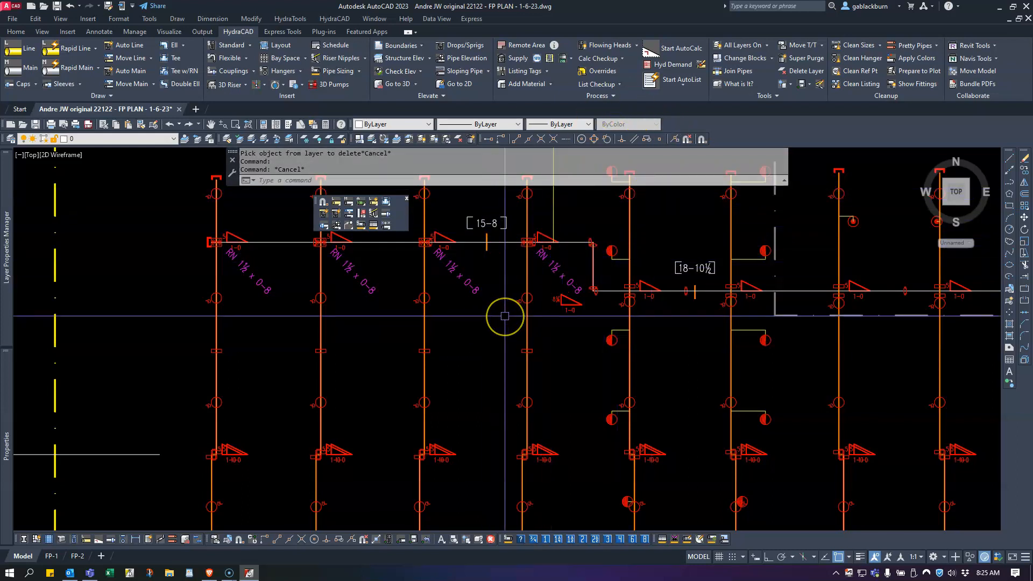
text(ff)
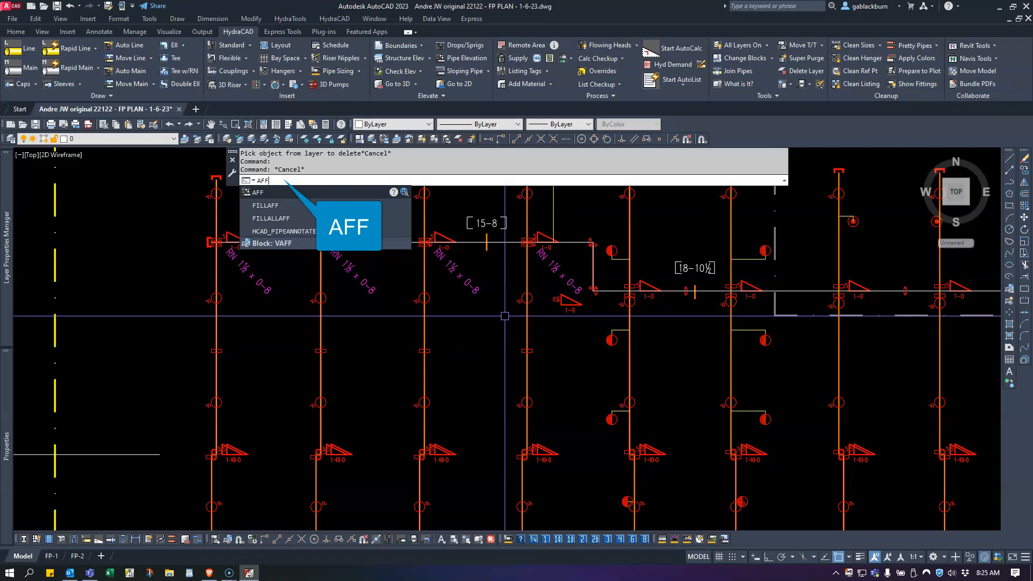
key(Return)
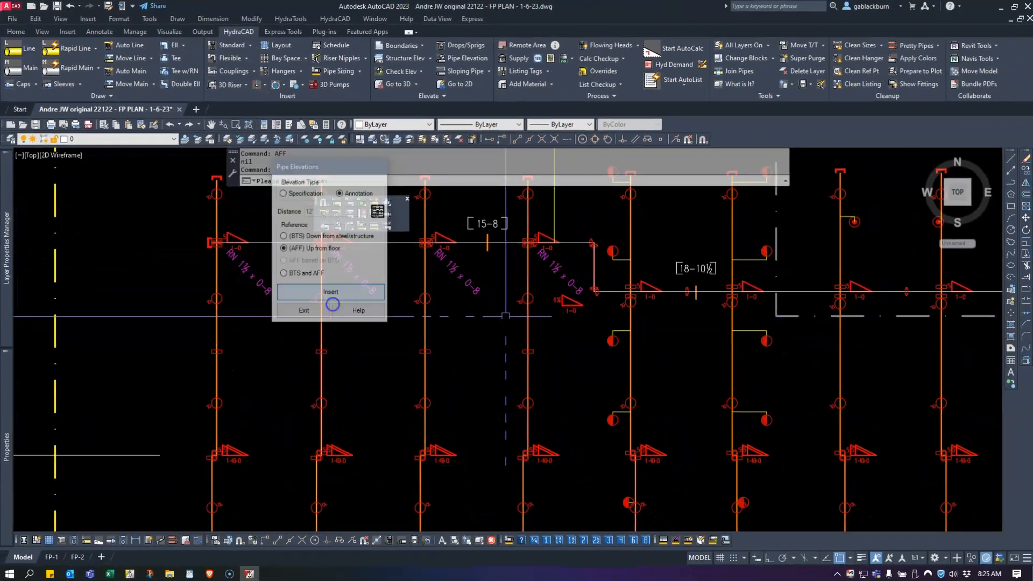
click(538, 495)
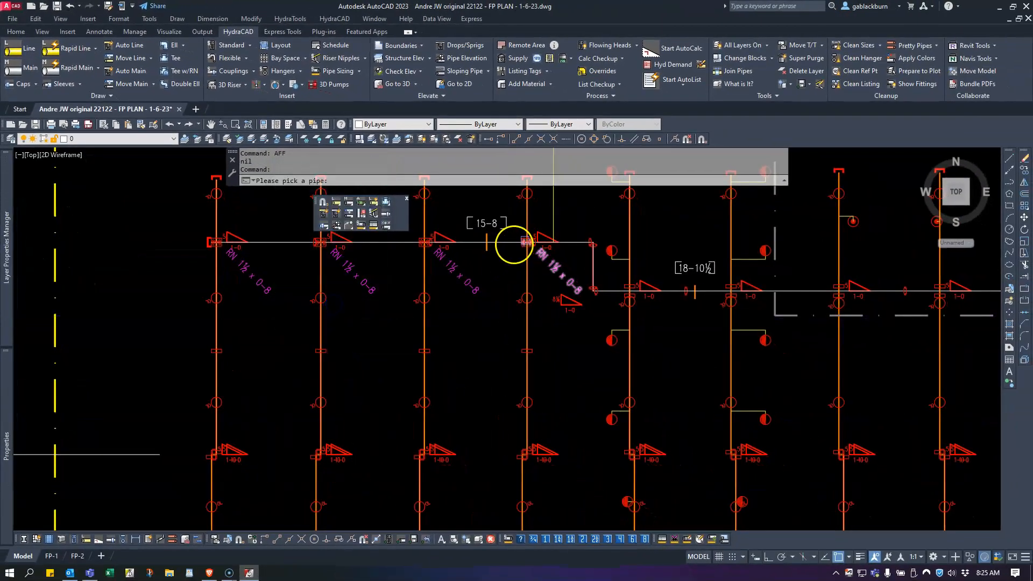
click(500, 243)
click(331, 293)
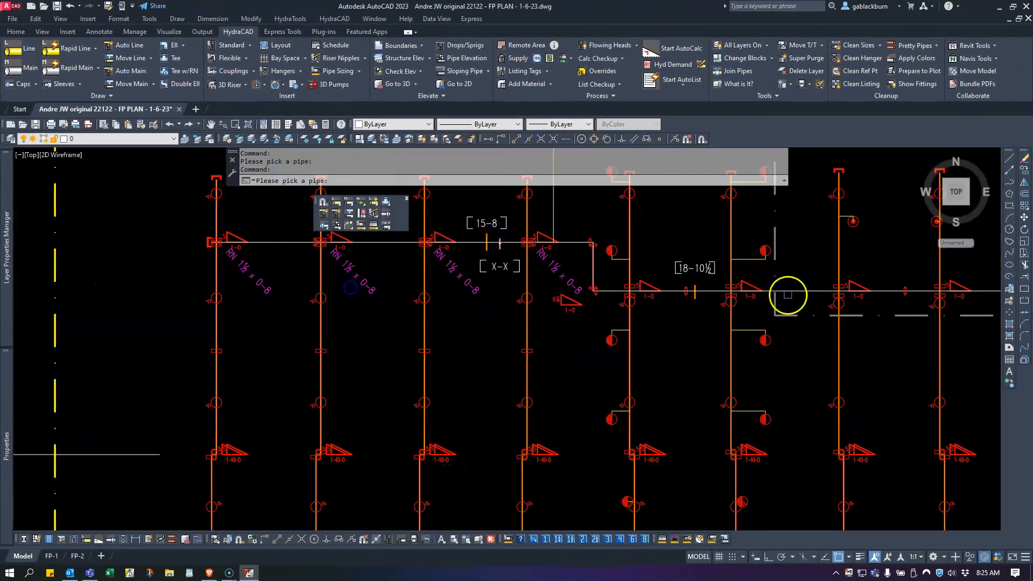
click(708, 291)
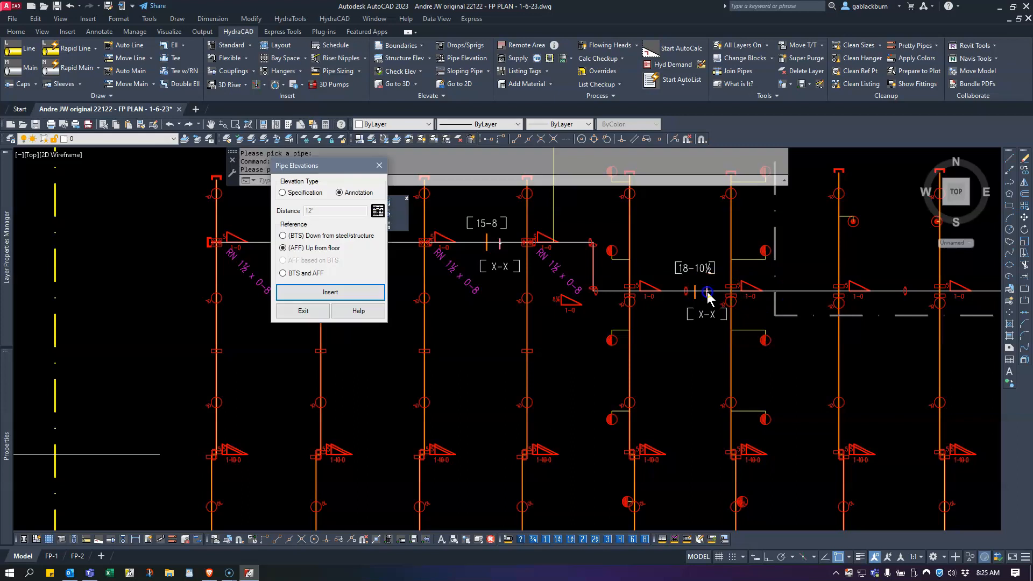
Insert AFF elevation annotations on the south main's pipes on both sides of its offset, and close the Pipe Elevations dialog.
click(364, 296)
scroll(491, 332, down, 5)
scroll(493, 411, up, 6)
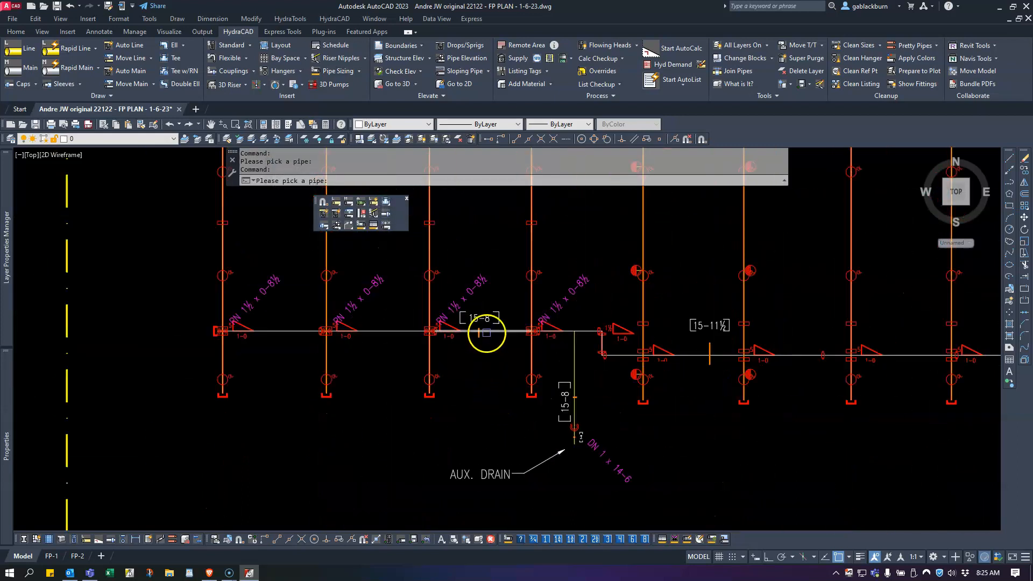
click(486, 333)
click(357, 293)
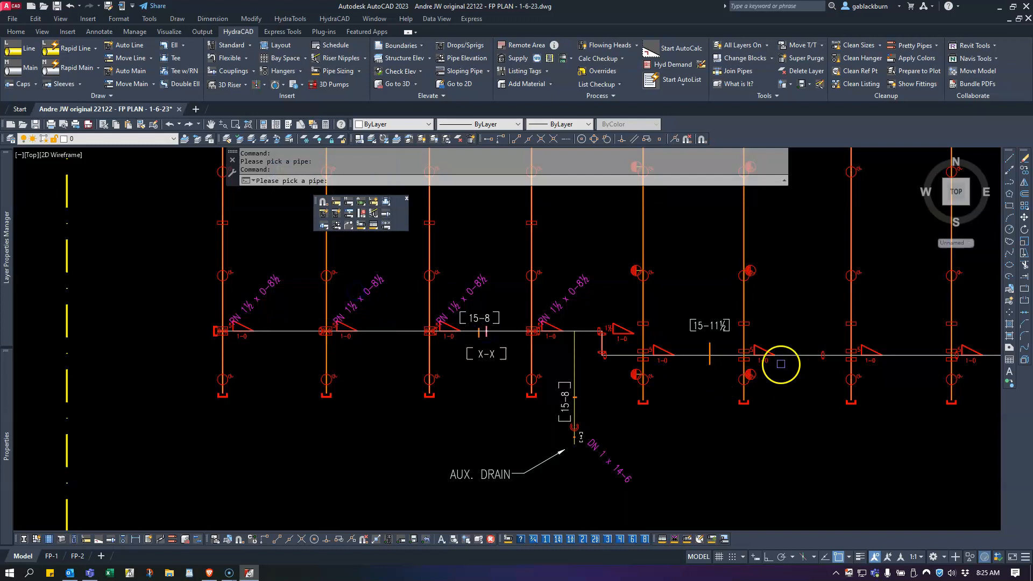
click(720, 357)
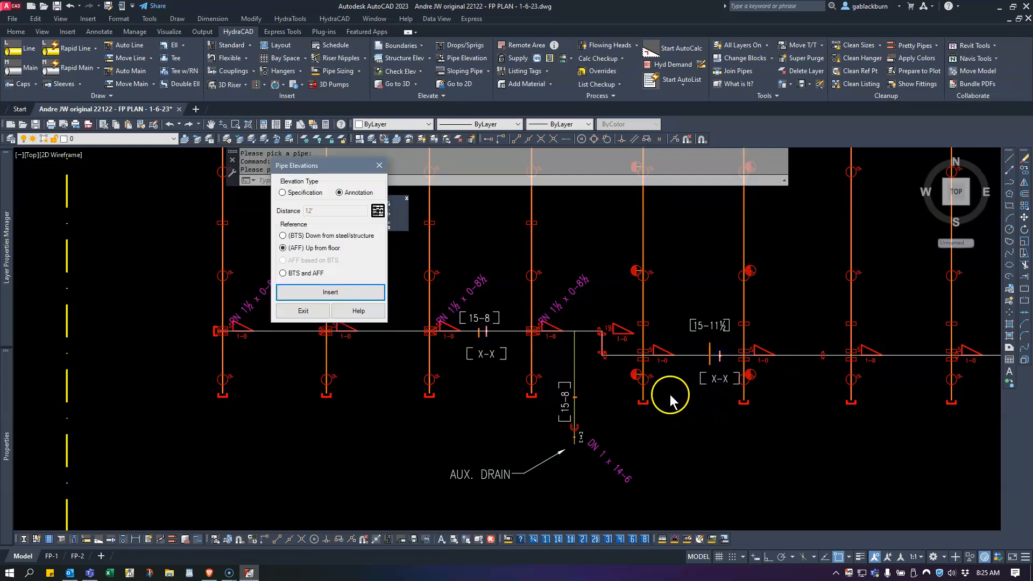
scroll(617, 353, up, 6)
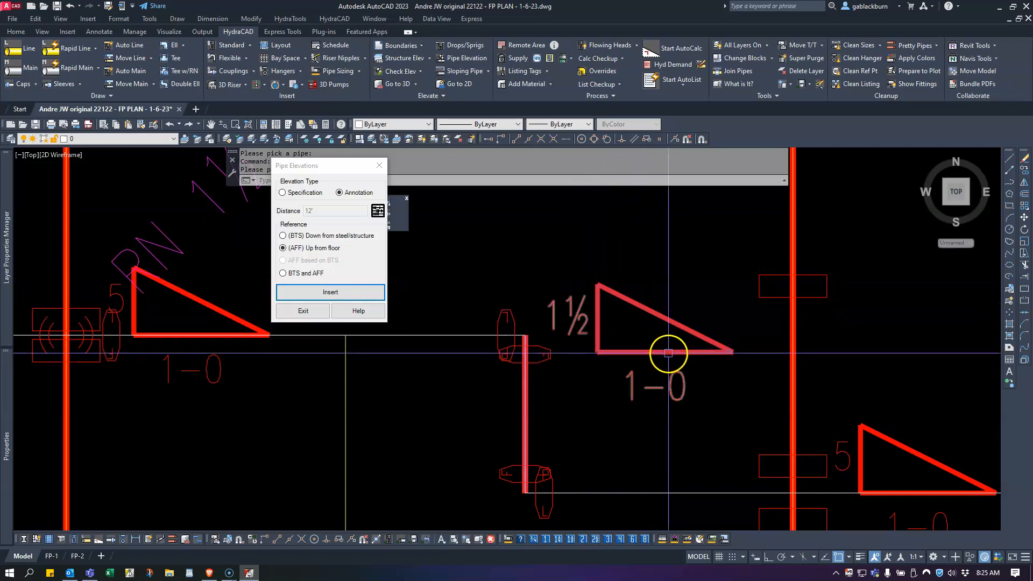
click(322, 315)
Erase the existing slope definition of the north main's offset.
scroll(489, 350, down, 10)
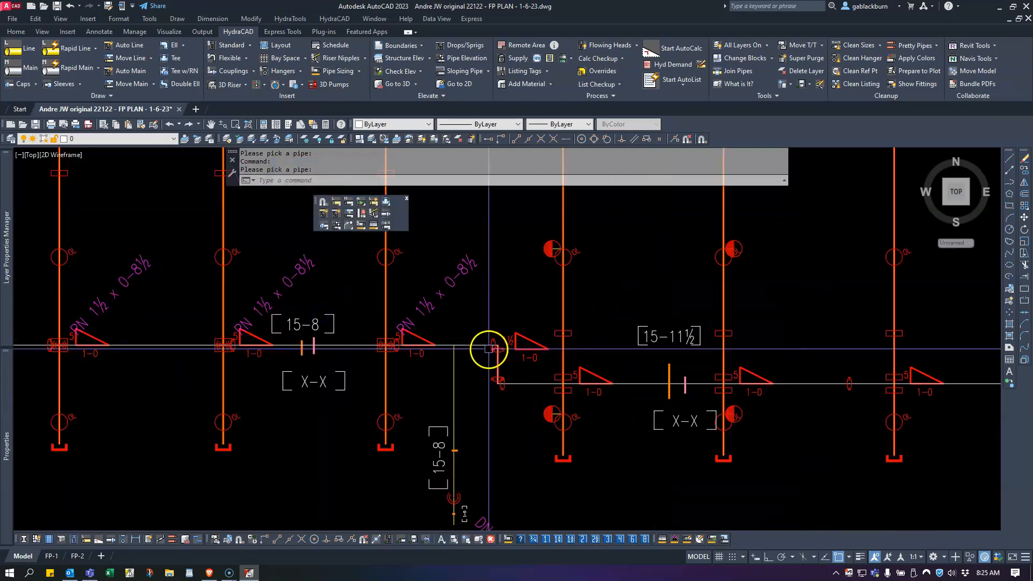
middle_drag(510, 249, 512, 348)
scroll(499, 302, up, 8)
scroll(510, 330, down, 3)
click(488, 369)
click(464, 379)
key(Delete)
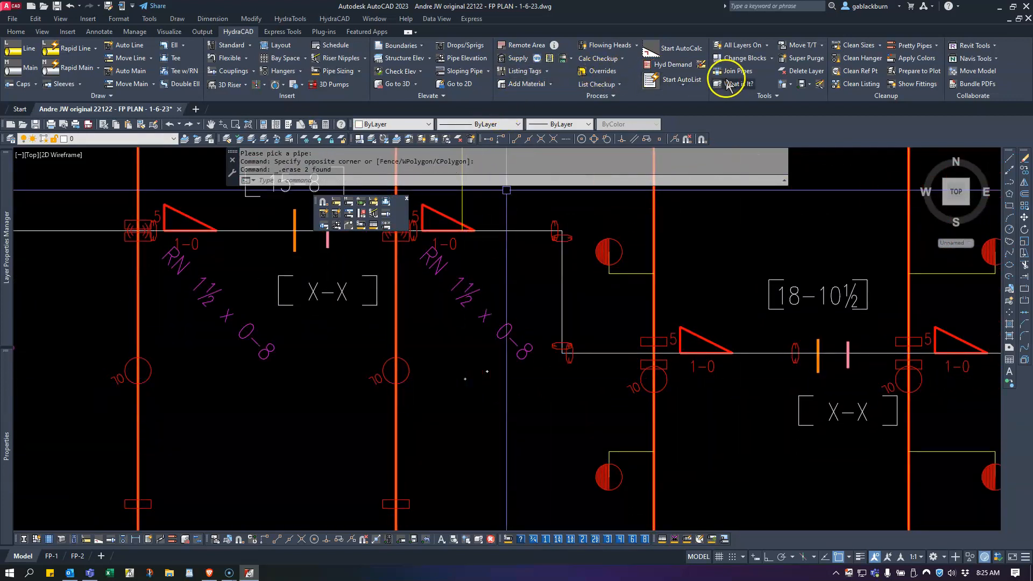
Define a computer-generated slope on the north main's offset pipe, with its low end on the 15-8 side and high end on the 18-10½ side.
click(452, 71)
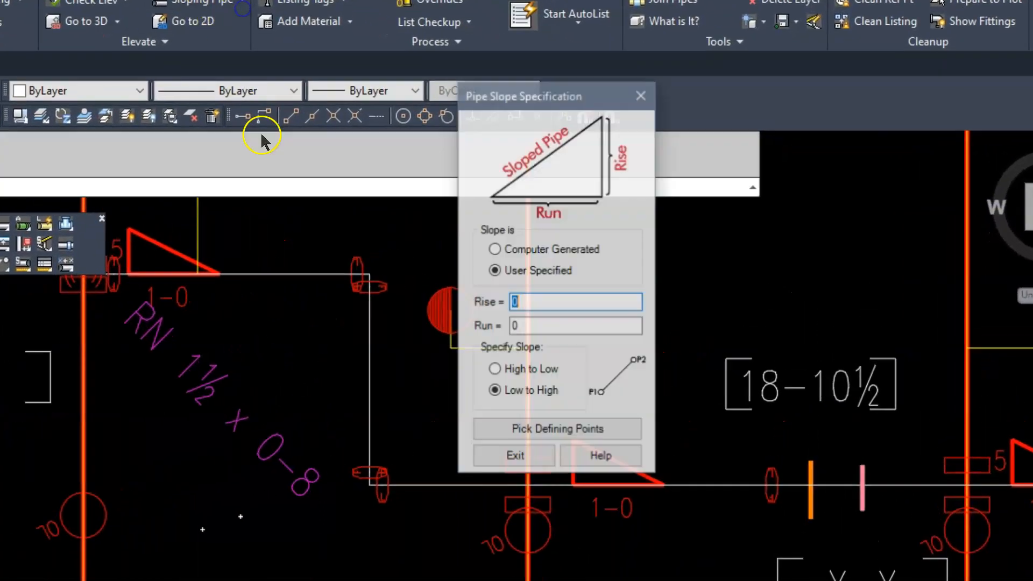
click(511, 249)
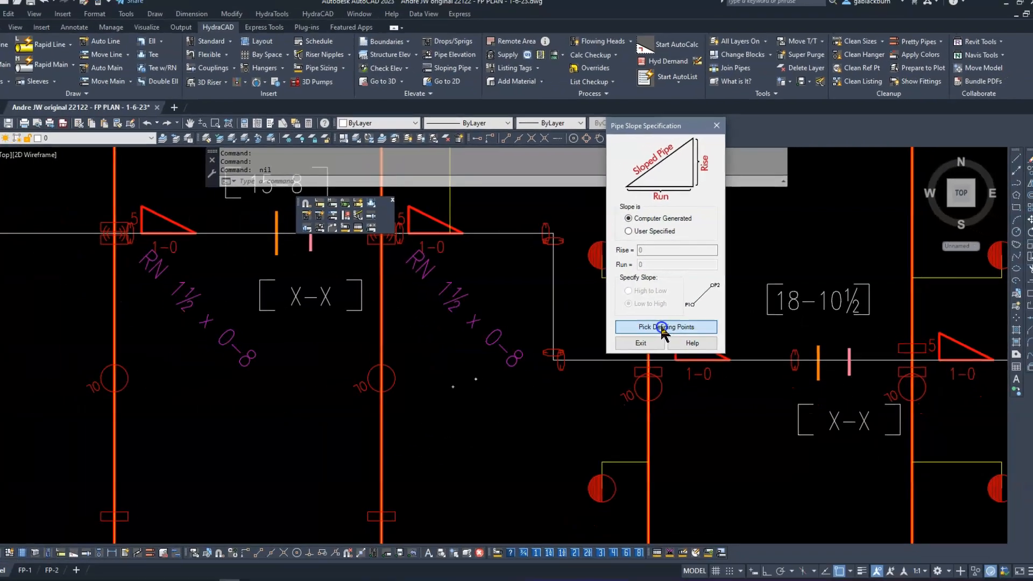
click(558, 429)
scroll(363, 266, up, 5)
scroll(558, 226, up, 4)
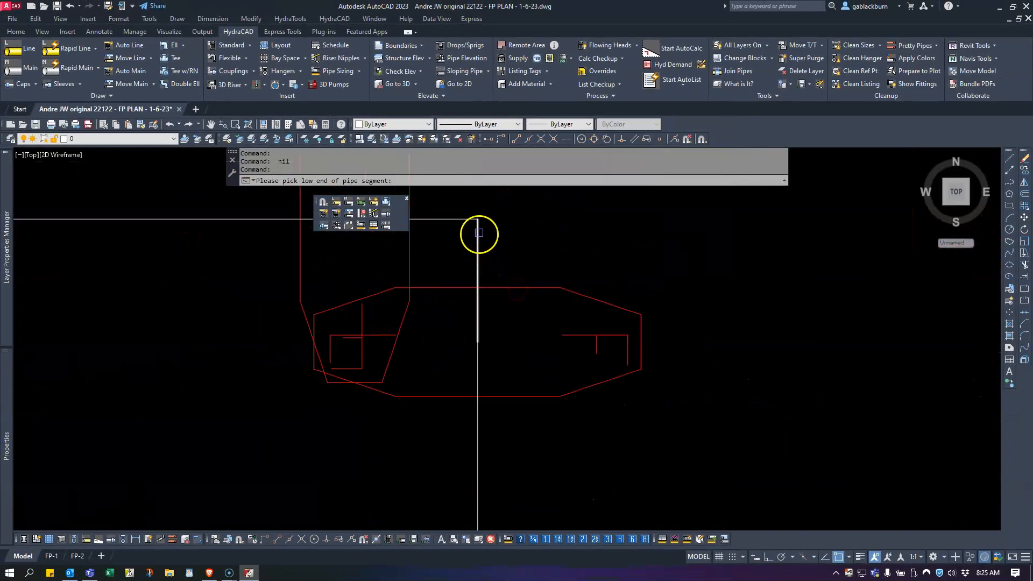
click(479, 232)
scroll(562, 349, up, 5)
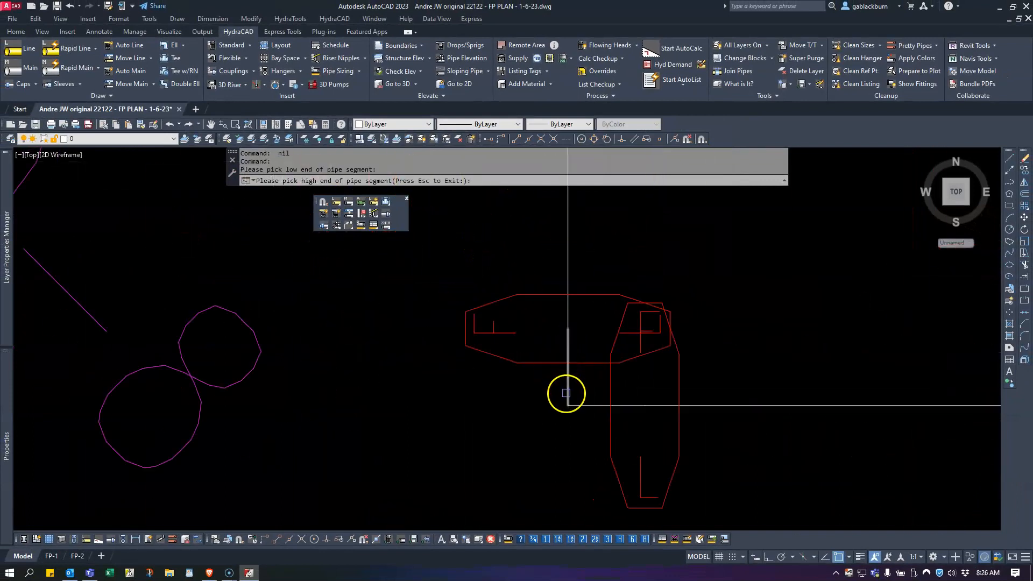
click(566, 394)
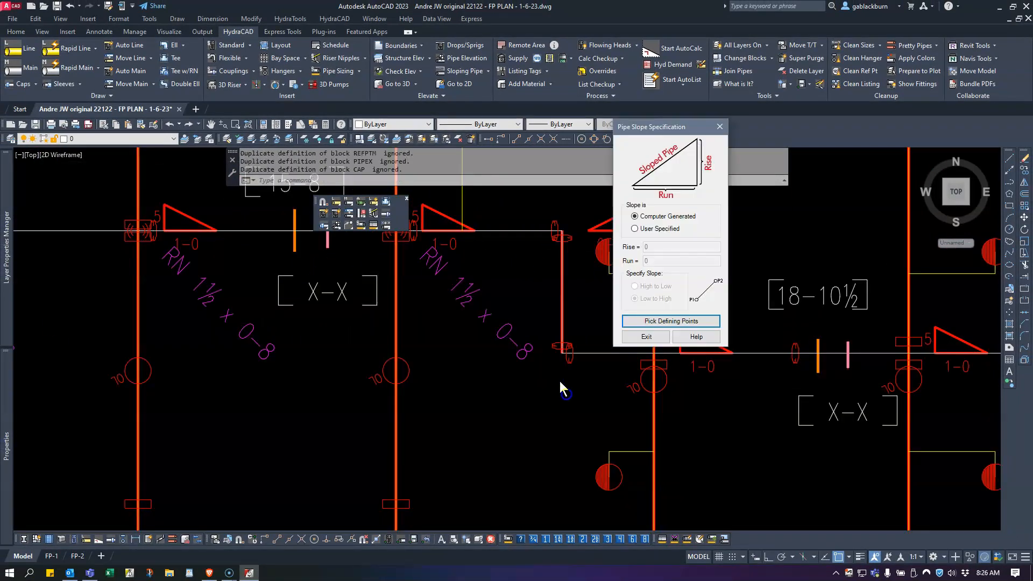
click(649, 338)
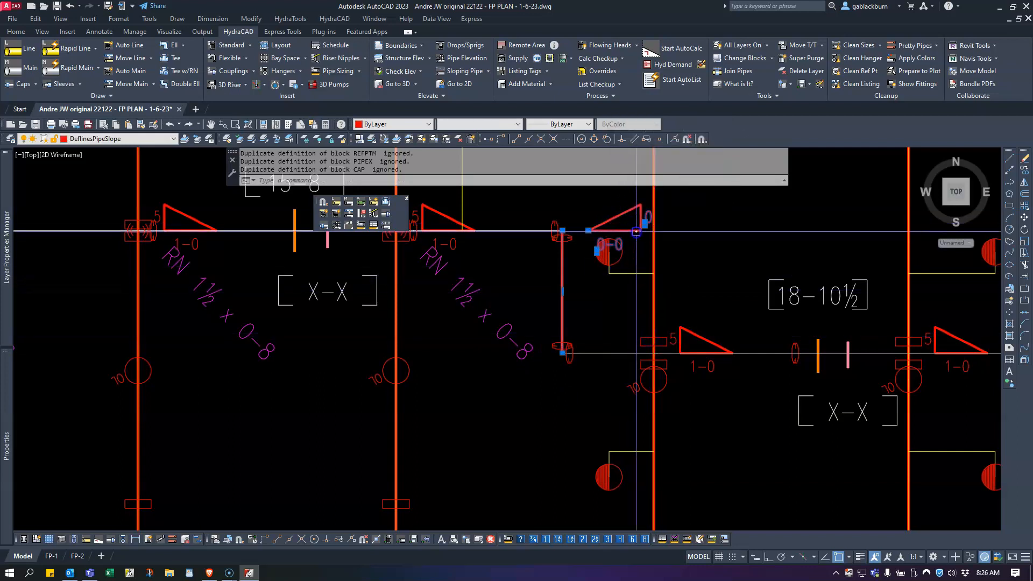
Move the new slope symbol to the open space southwest of the north main's offset.
click(590, 228)
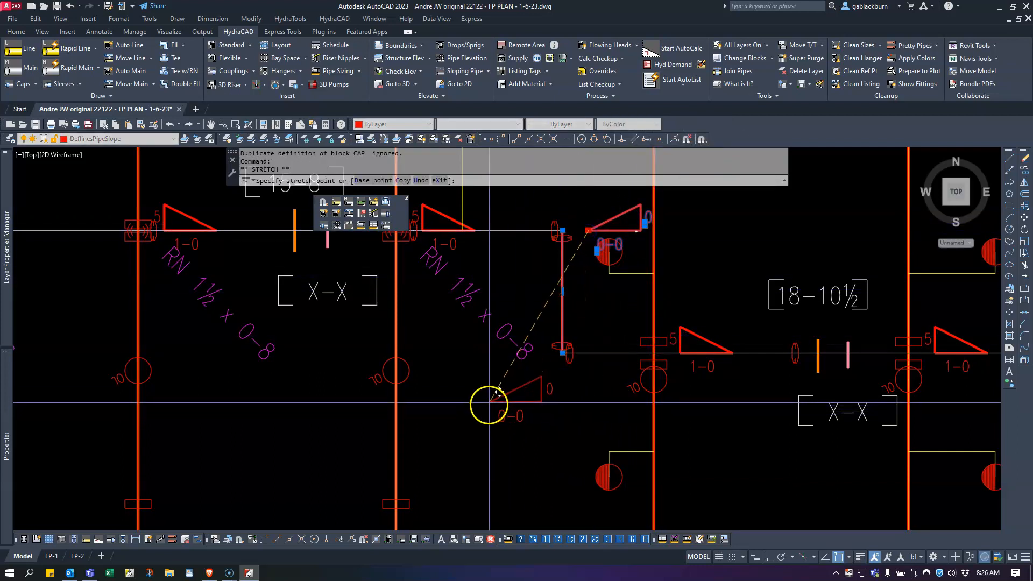
key(Escape)
scroll(449, 365, down, 4)
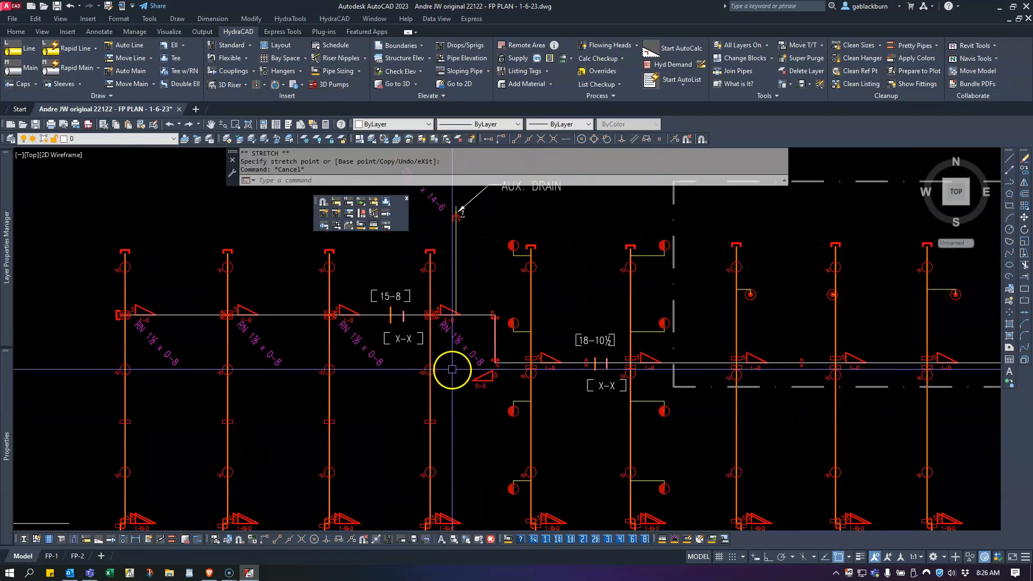
Regenerate the system's 3D model with the S3D command, using the outer dashed system boundary.
scroll(444, 352, up, 3)
scroll(430, 347, down, 9)
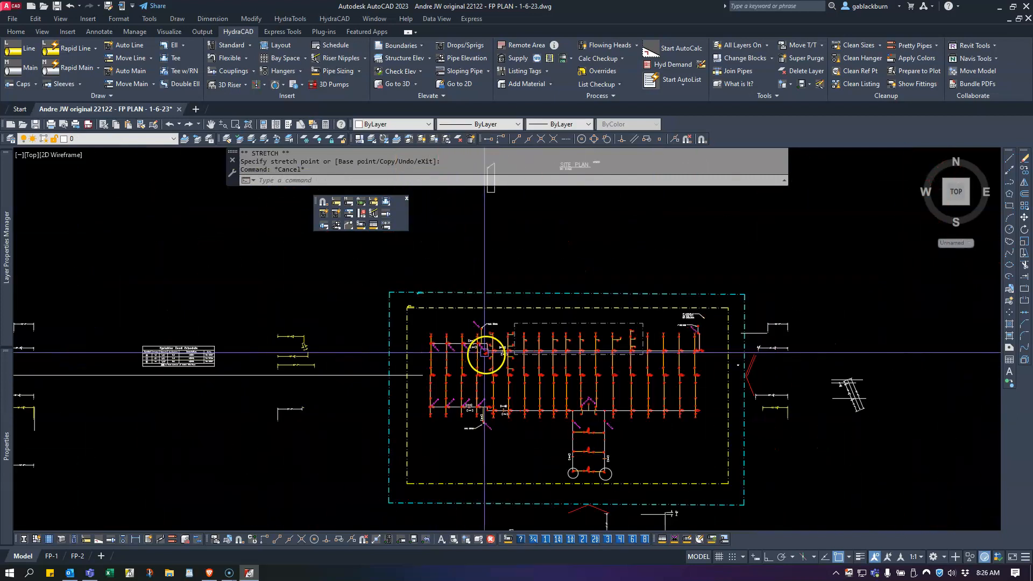
middle_drag(467, 351, 442, 345)
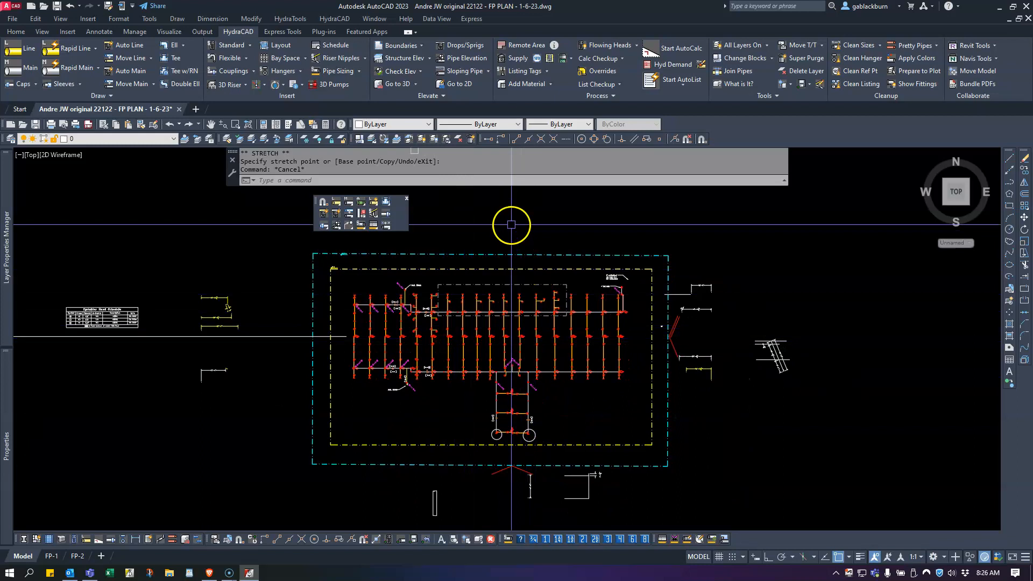
text(s3)
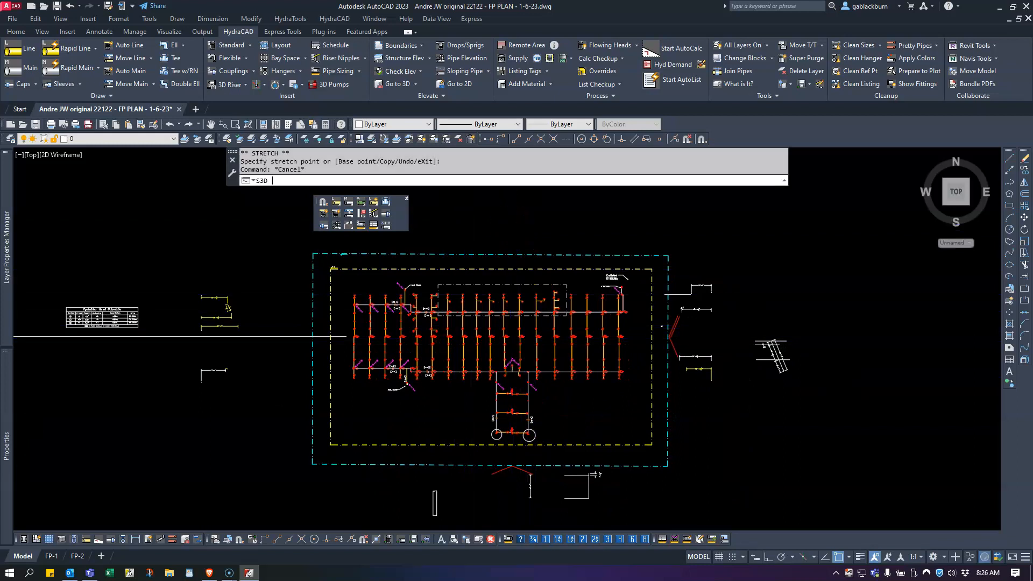
text(d)
key(Return)
click(519, 253)
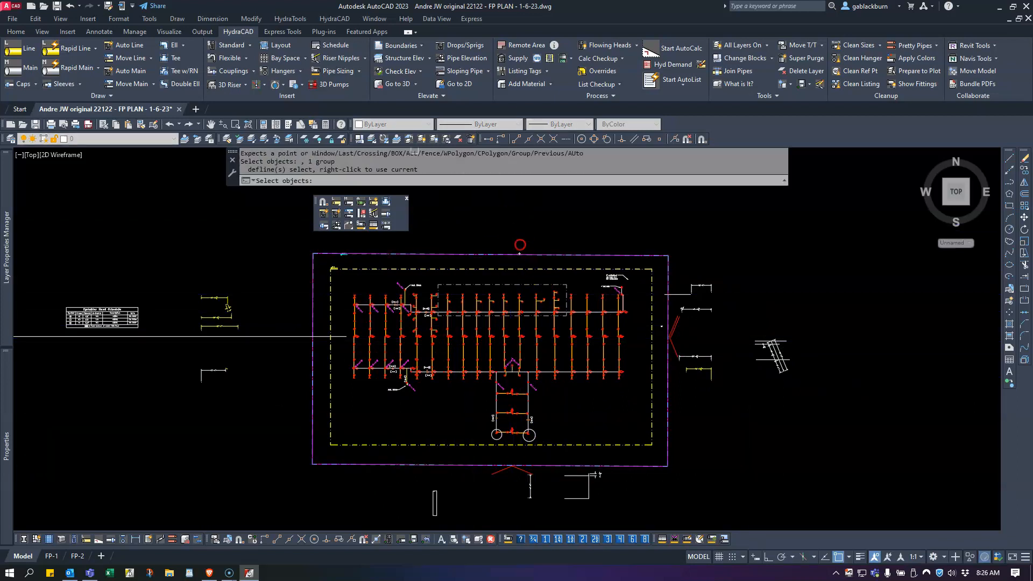
key(Return)
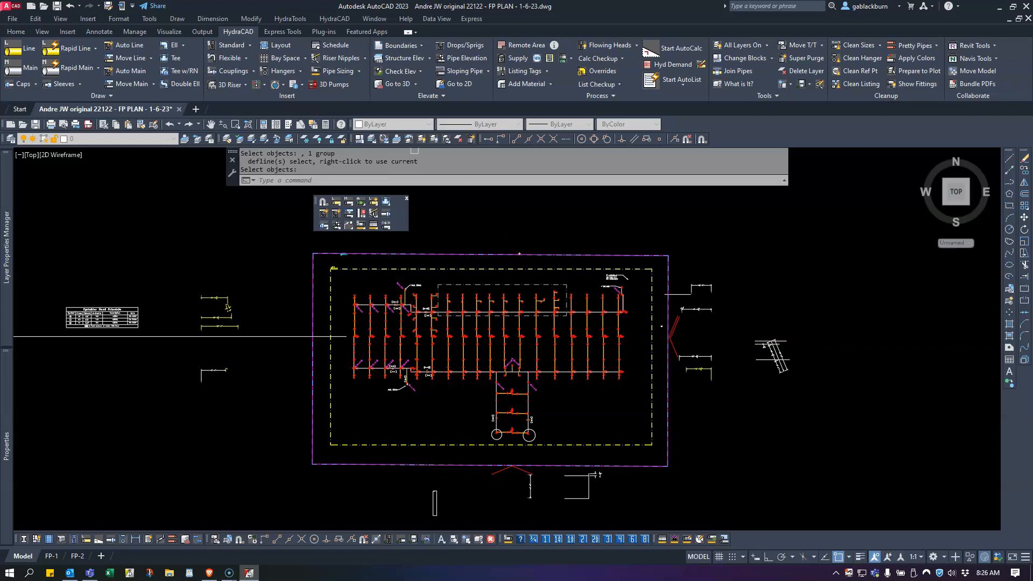
Delete all the model errors about drops and sprigs assumed to be standard length.
middle_drag(468, 226, 514, 347)
scroll(510, 326, up, 7)
scroll(553, 326, up, 4)
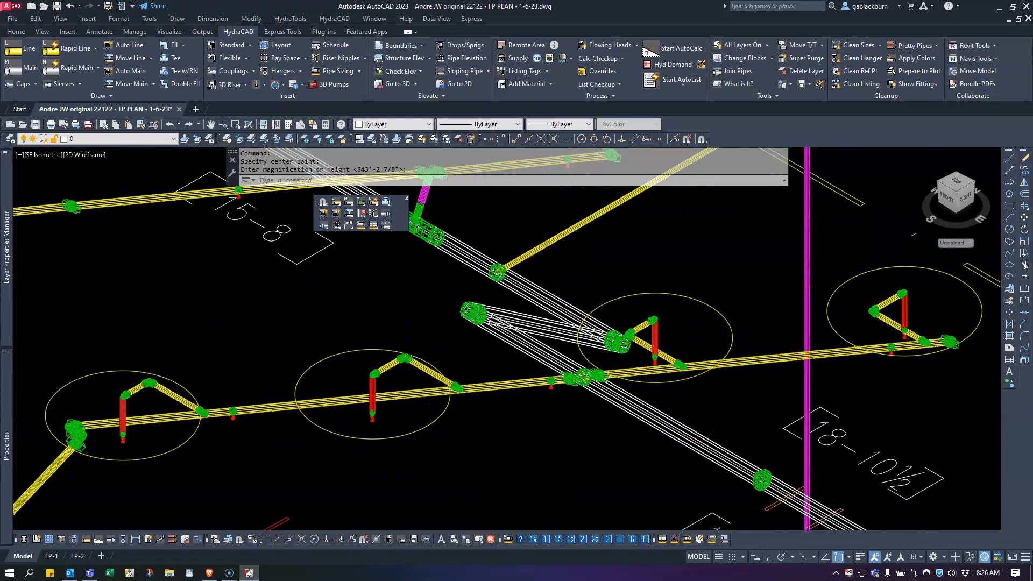
drag(429, 258, 323, 198)
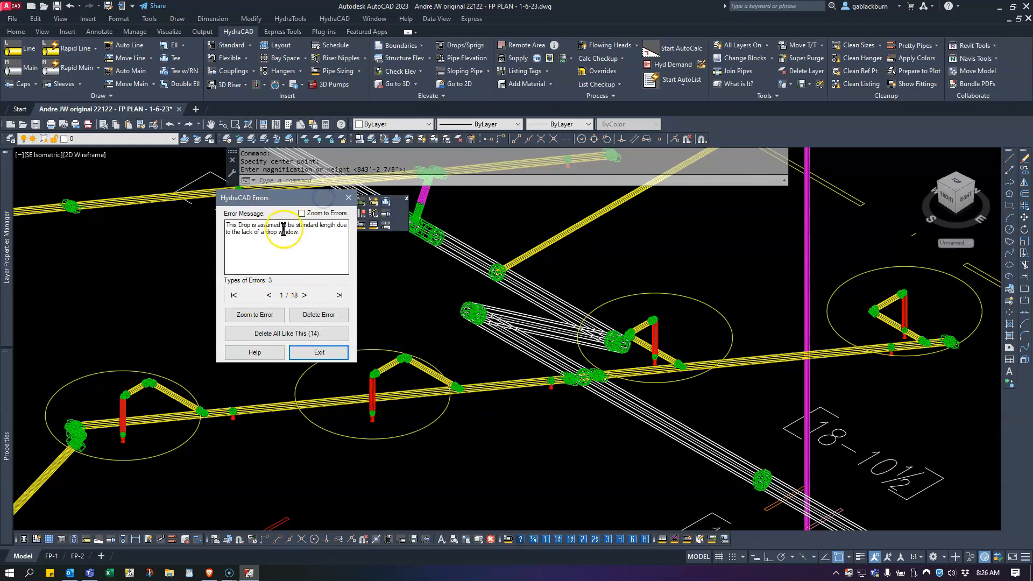
click(291, 334)
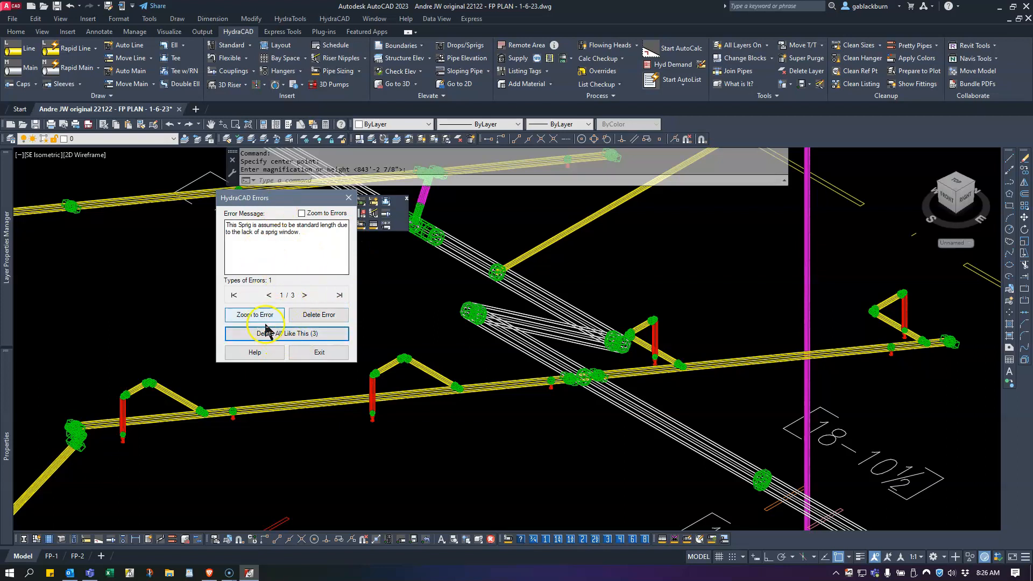
click(269, 334)
Examine the regenerated north main offset in 3D and check the elevations of the adjoining main pipe.
scroll(611, 415, down, 6)
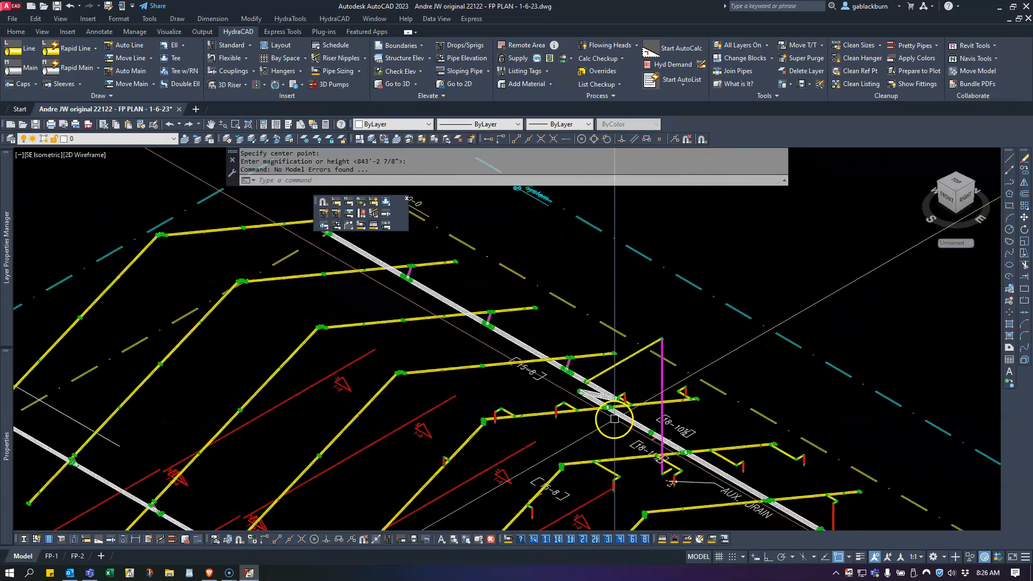
scroll(584, 411, up, 5)
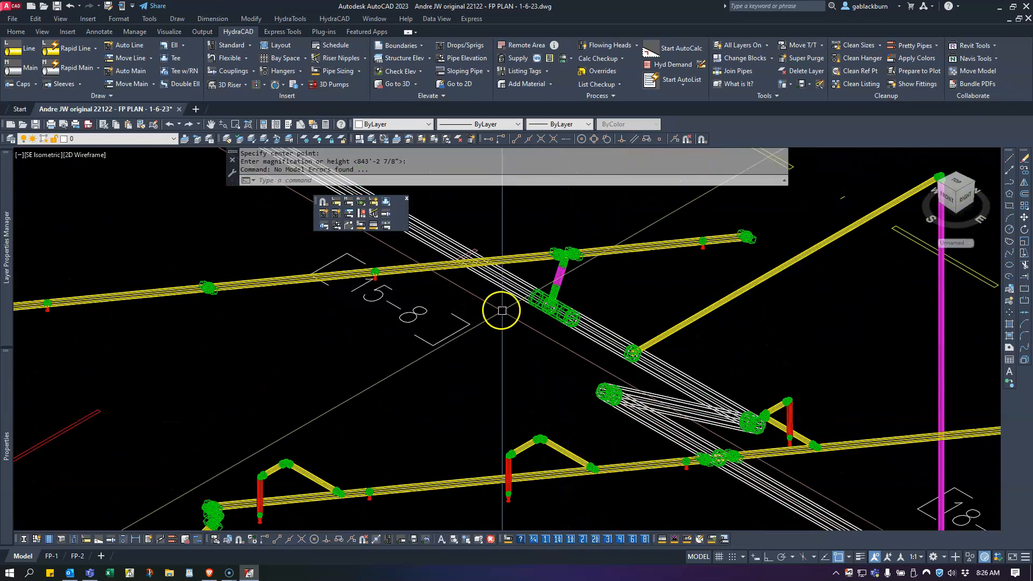
mouse_move(498, 287)
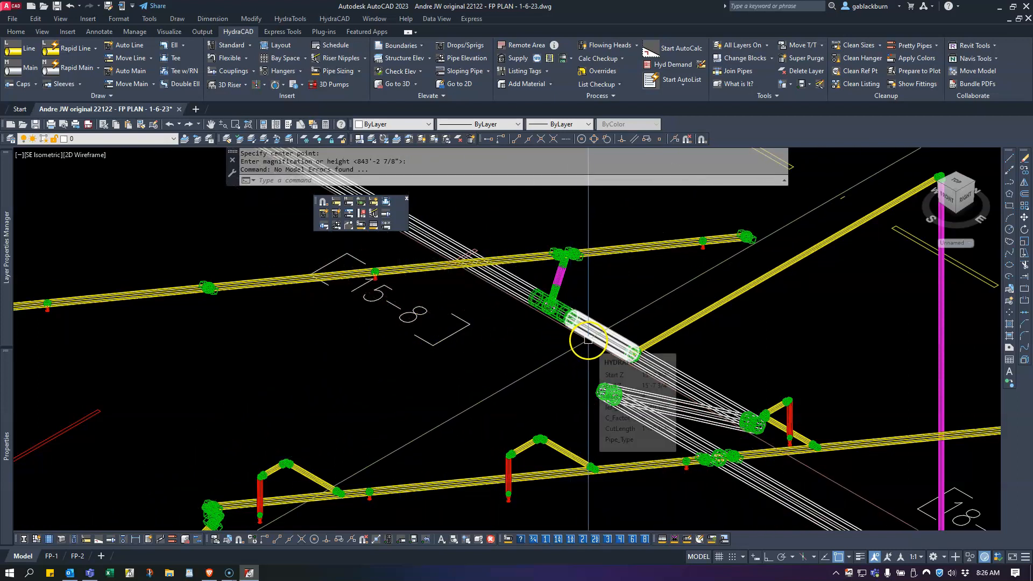
scroll(572, 397, down, 4)
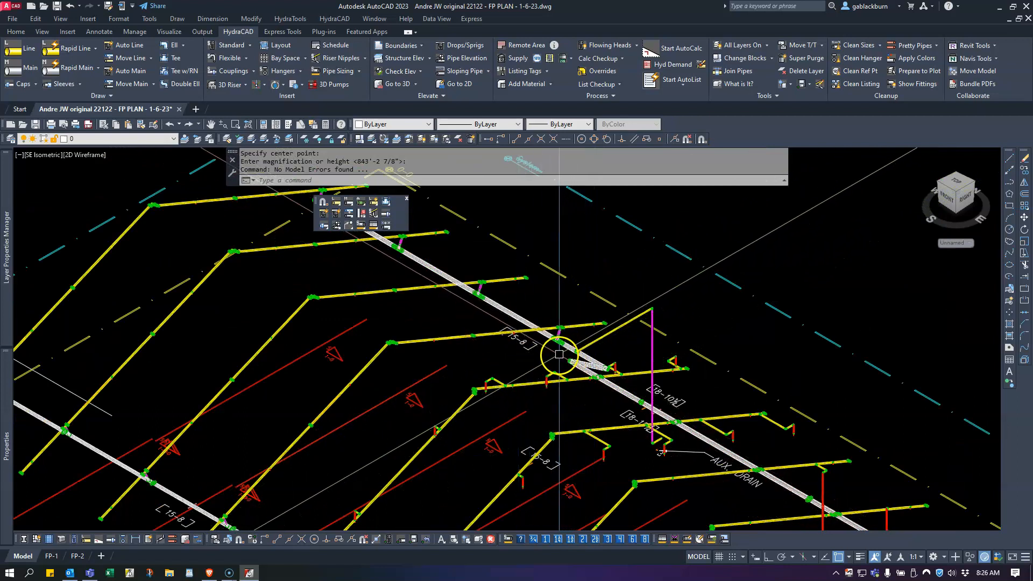
Run FDEF on the north main pipe section beside the 15-8 elevation to find its controlling elevation definition.
scroll(559, 355, up, 4)
click(455, 228)
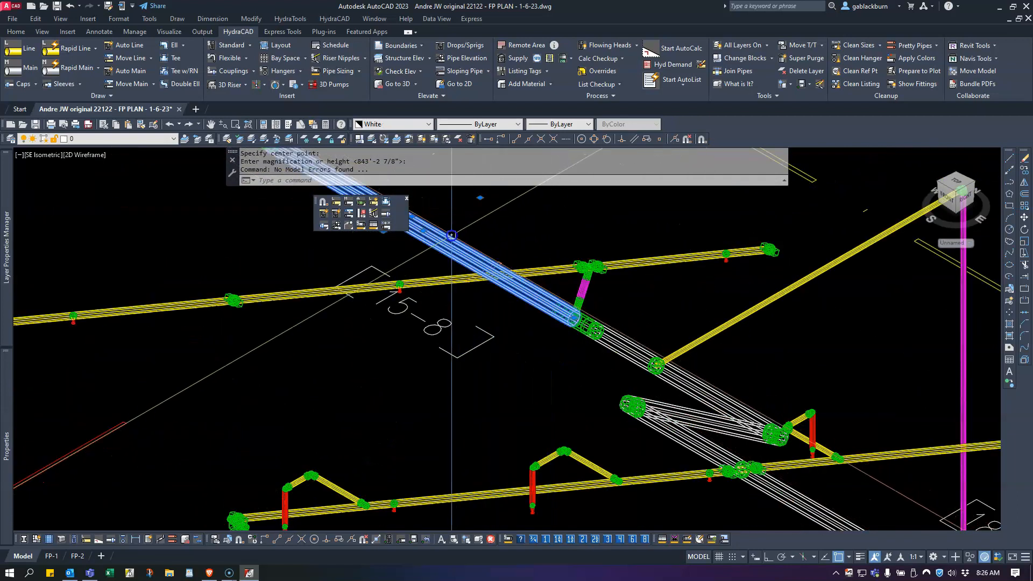
middle_drag(502, 327, 637, 441)
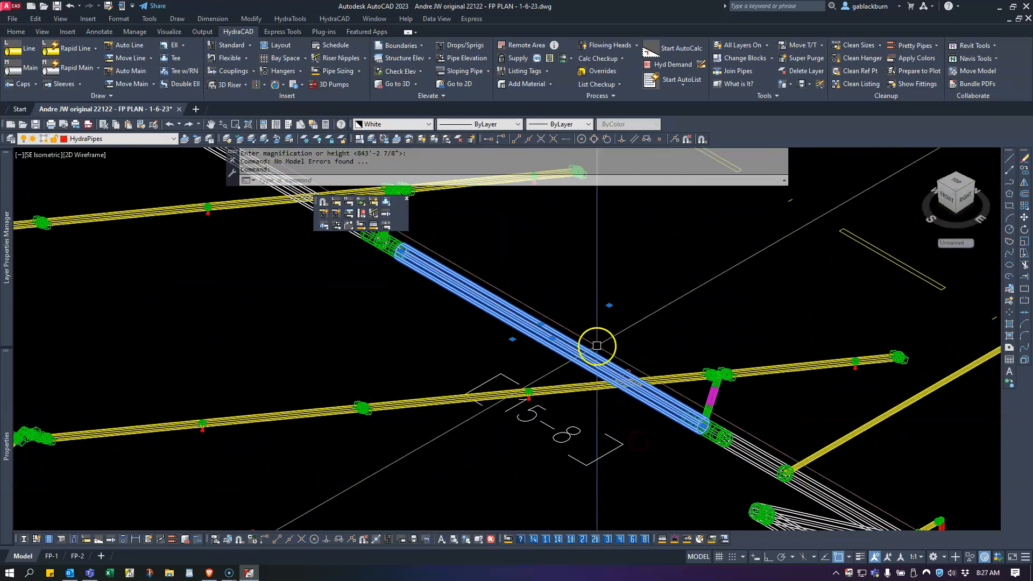
key(Escape)
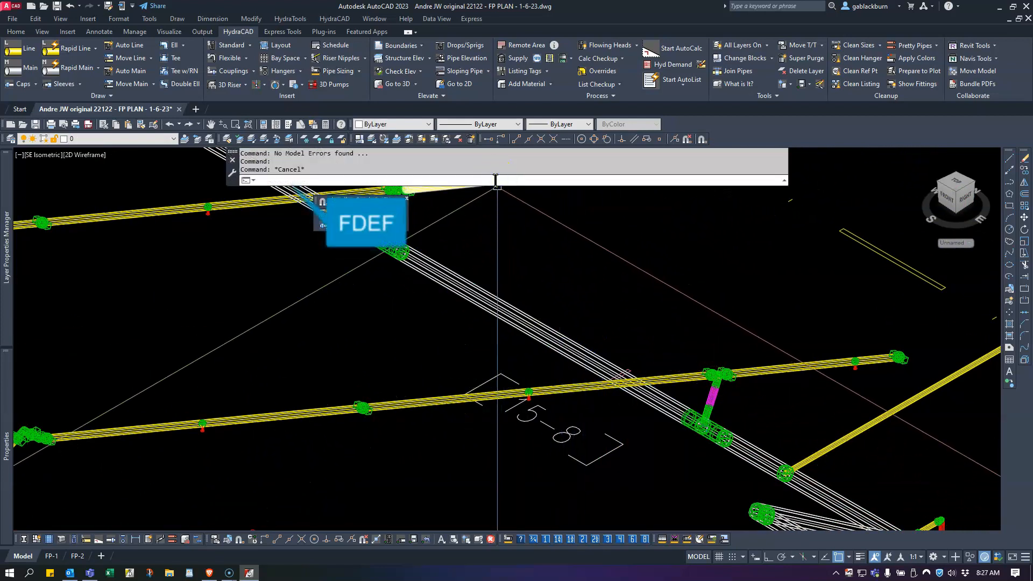
text(fdef)
key(Return)
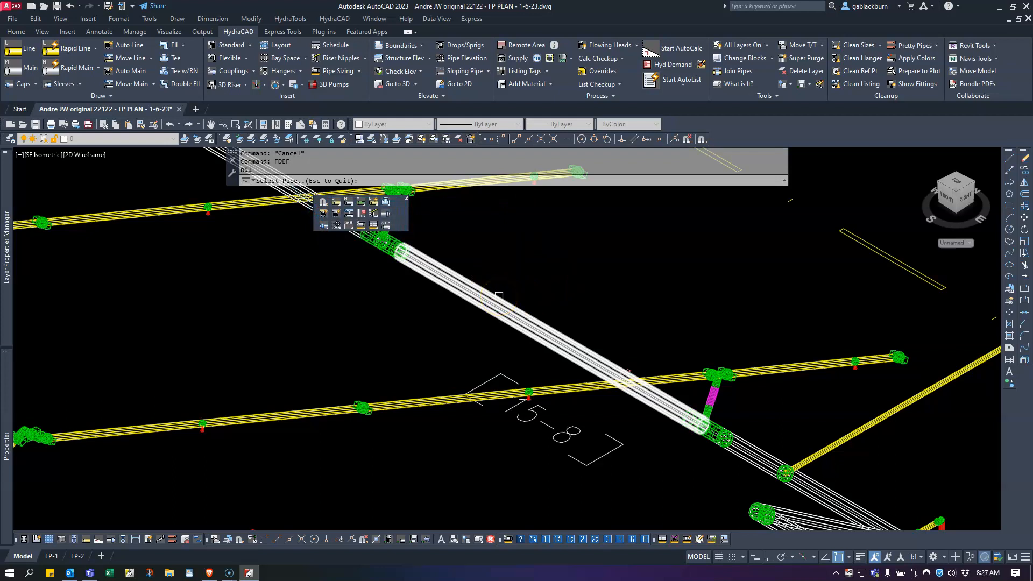
click(655, 327)
scroll(656, 345, down, 5)
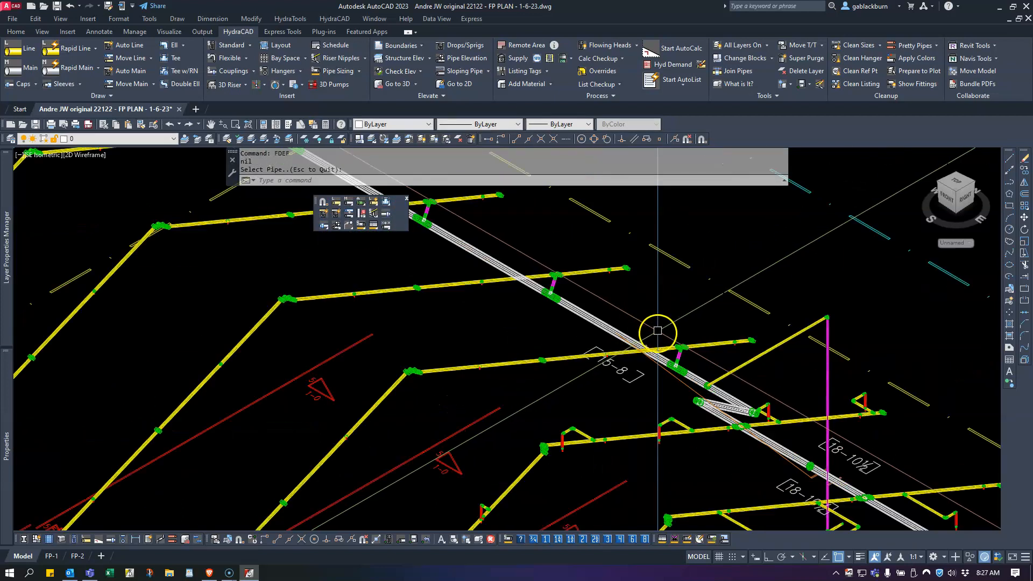
Trace the orange definition line from the north main pipe section to its far end near the 18-10½ elevations.
scroll(656, 350, up, 5)
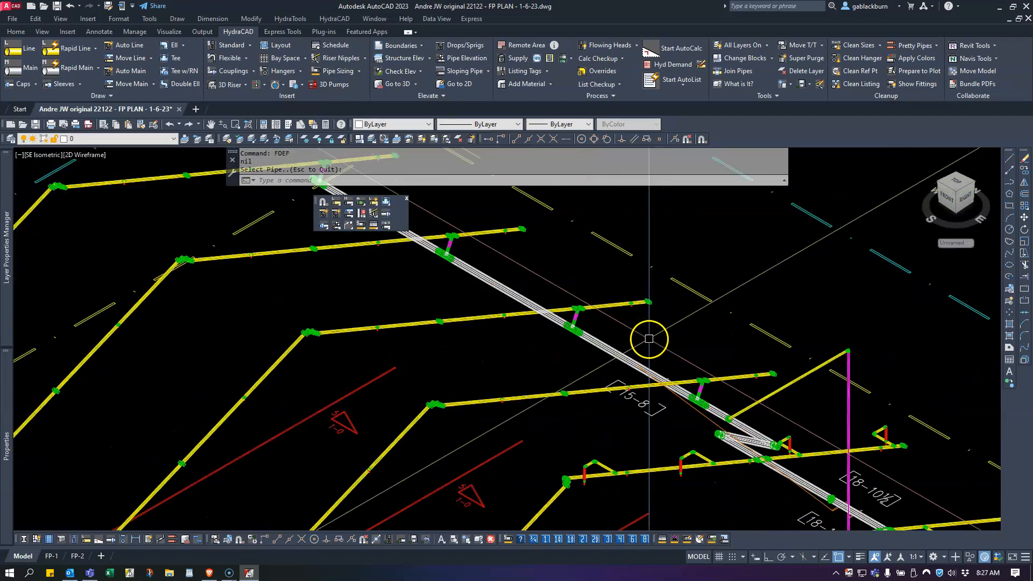
scroll(679, 376, up, 2)
middle_drag(679, 375, 532, 258)
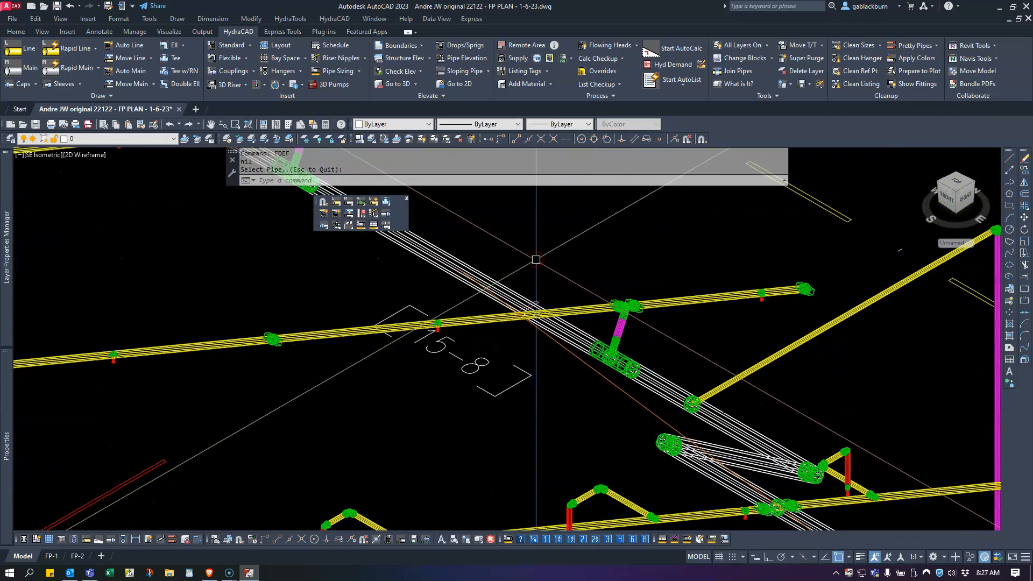
click(584, 322)
click(460, 270)
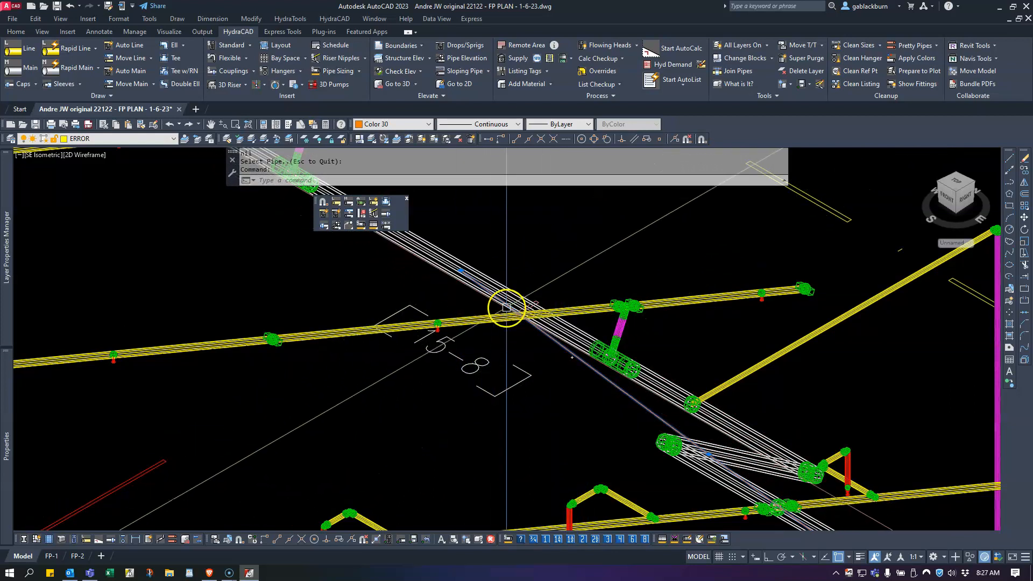
scroll(613, 397, down, 3)
scroll(623, 388, up, 6)
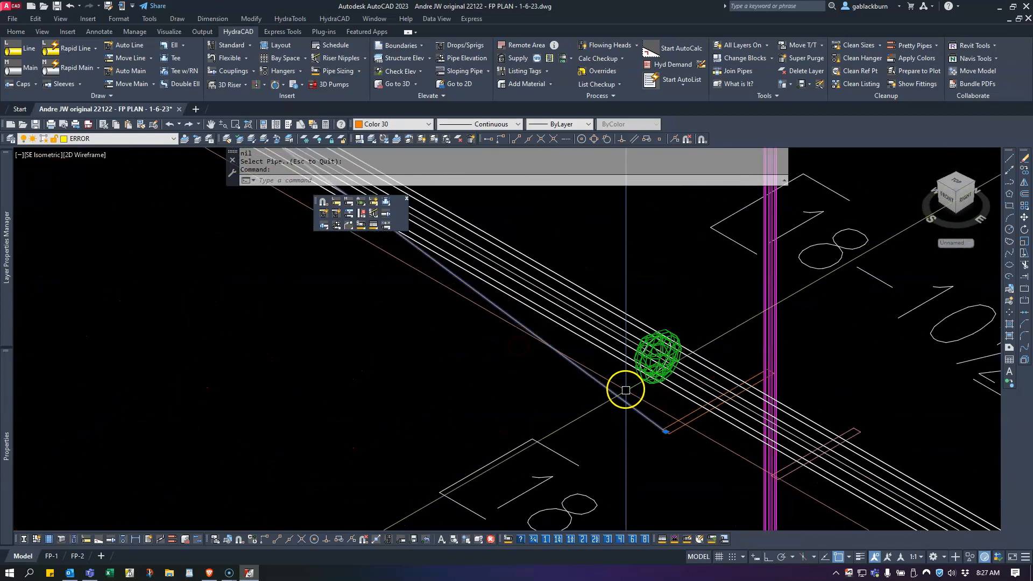
scroll(704, 467, down, 5)
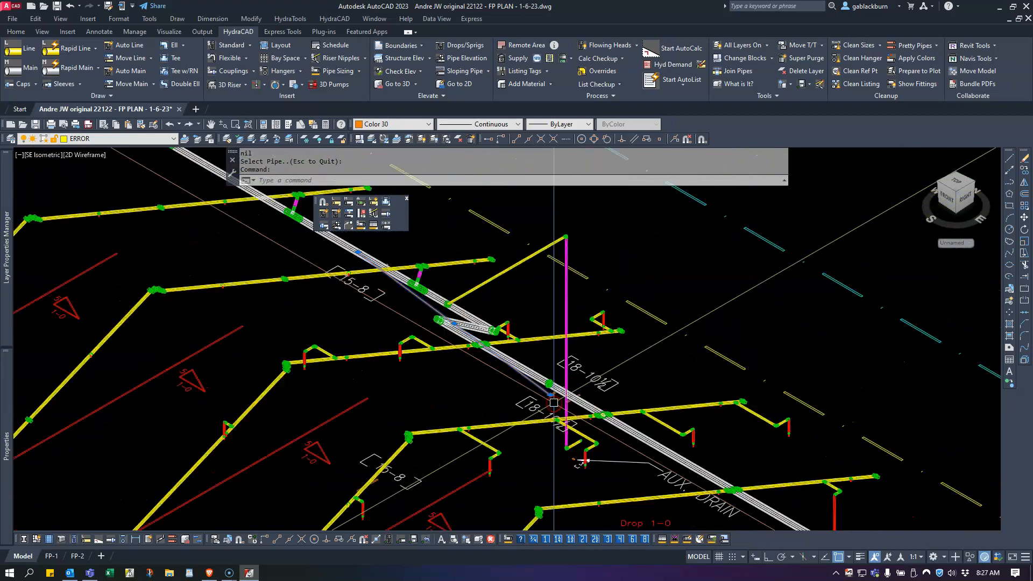
Compare the north main section with the 15-8 and 18-10½ elevation annotations beside the offset.
scroll(490, 355, up, 2)
click(397, 272)
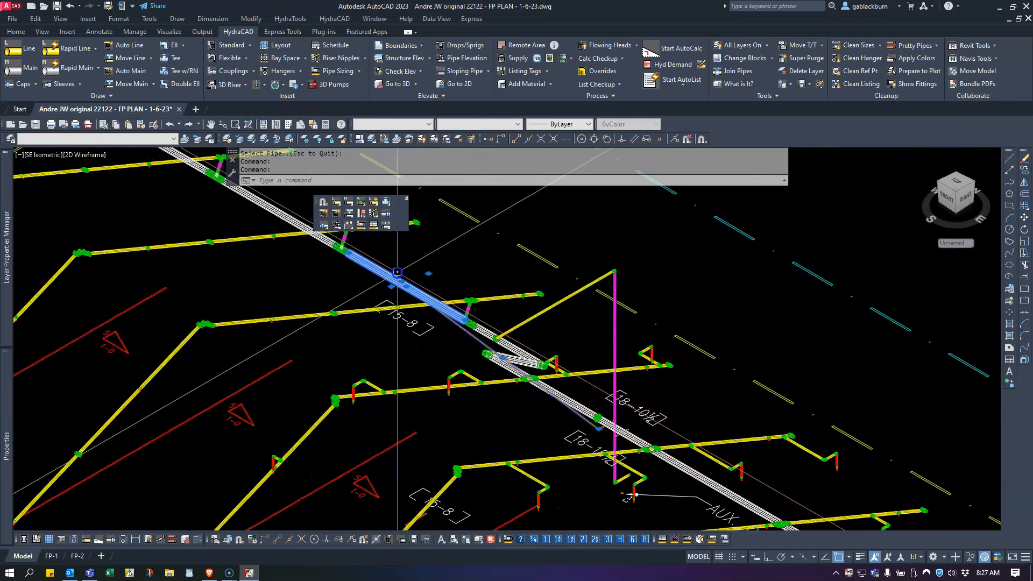
key(Escape)
click(427, 300)
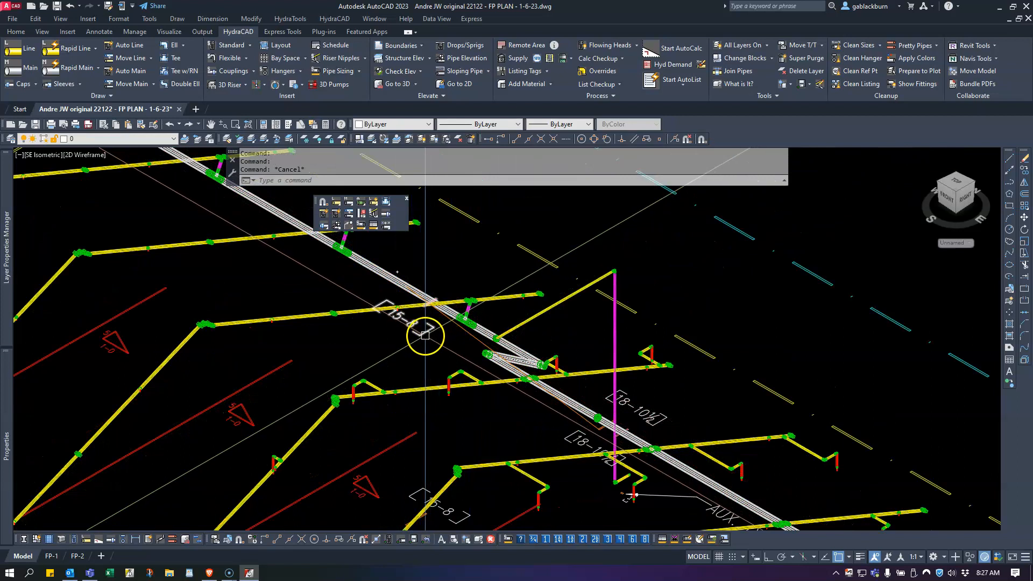
key(Escape)
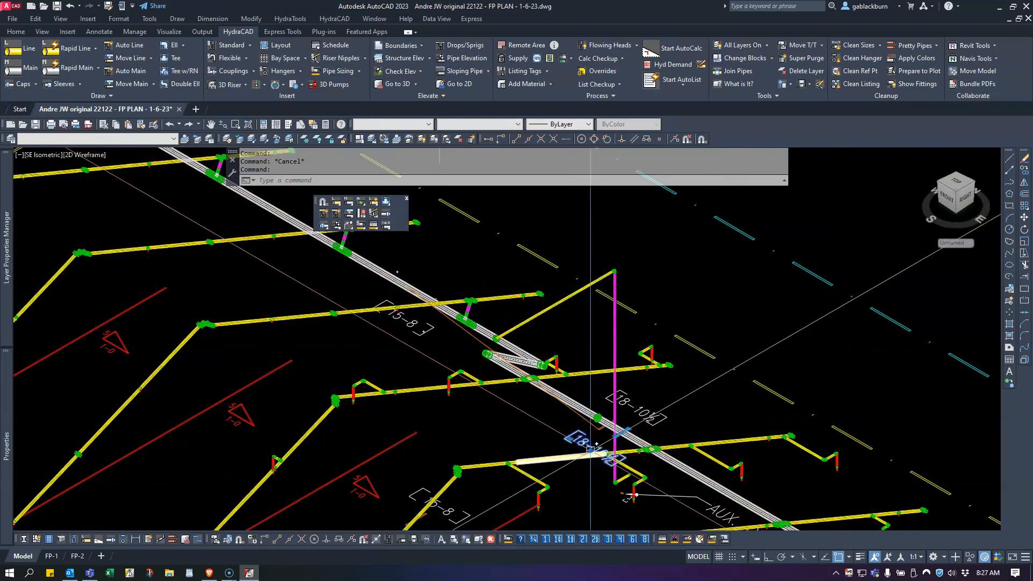
key(Escape)
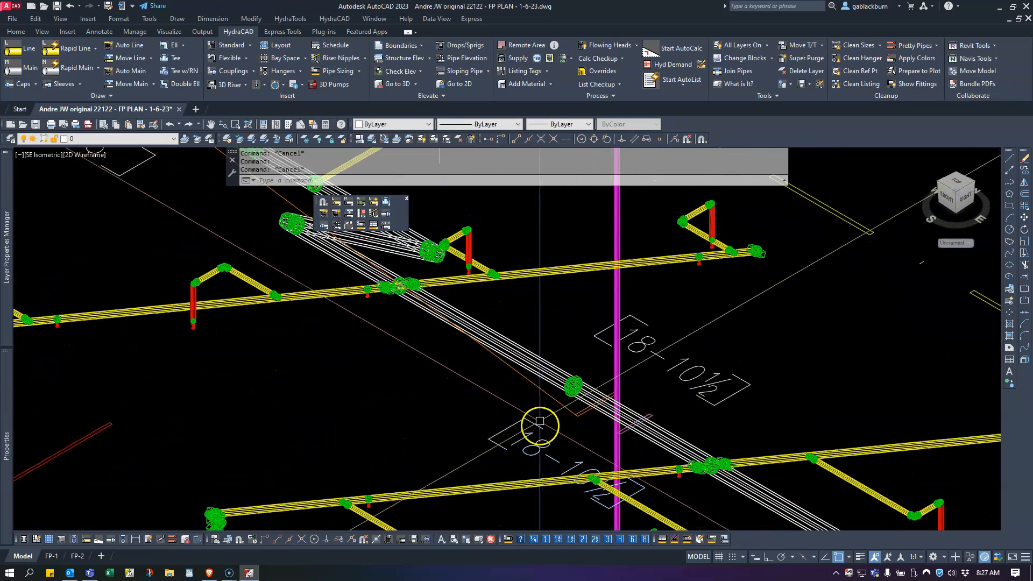
Examine the branch lines, riser nipple and main pipe meeting near the north main's offset, then clear the selection.
scroll(516, 395, down, 2)
scroll(516, 402, up, 3)
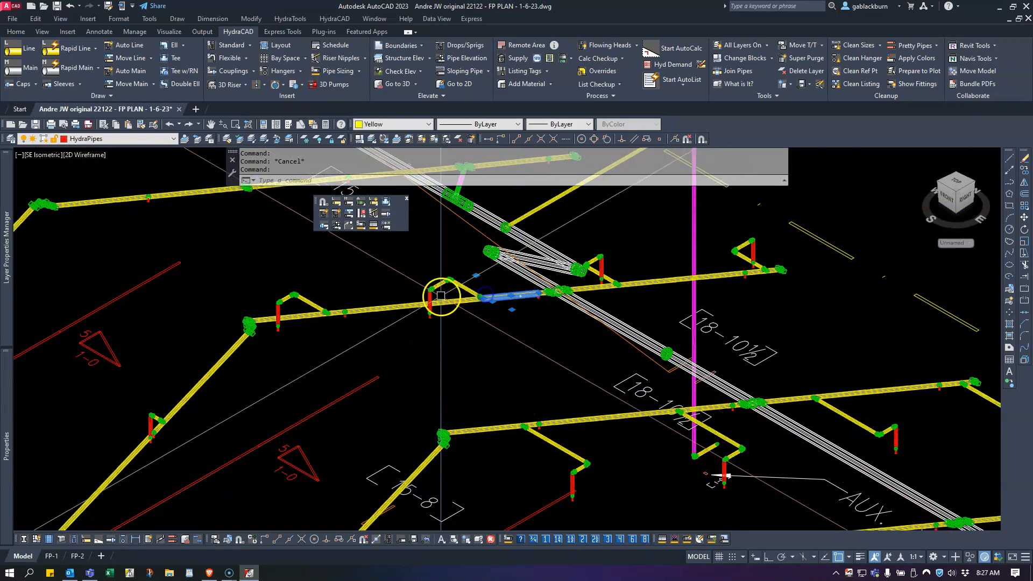
scroll(434, 300, down, 5)
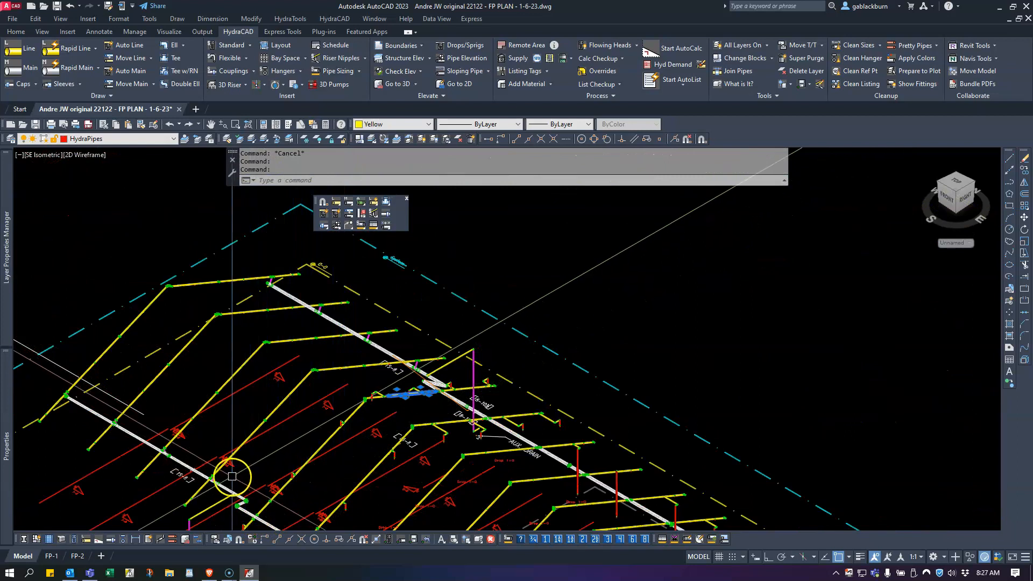
click(248, 438)
click(290, 394)
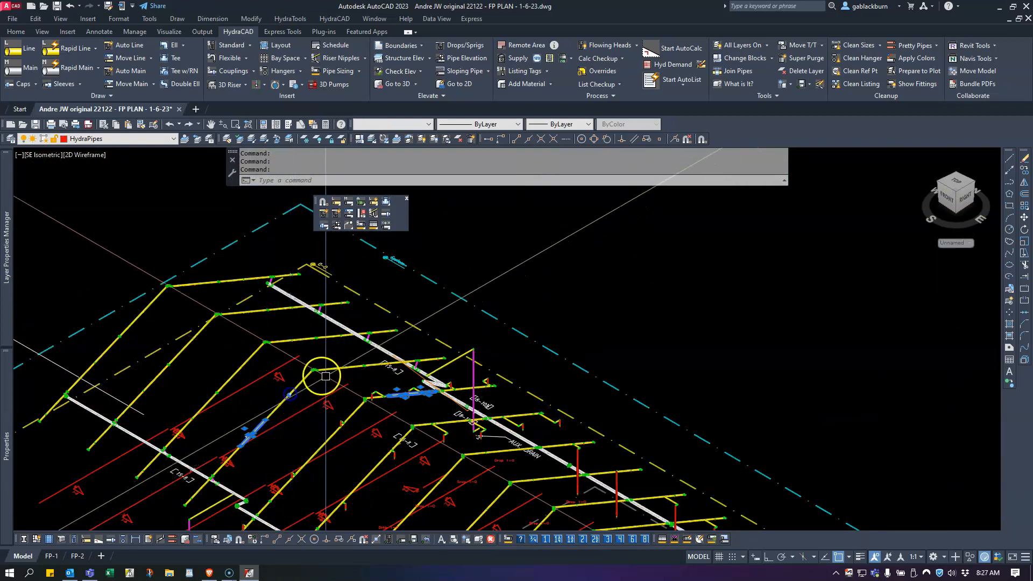
scroll(406, 357, up, 5)
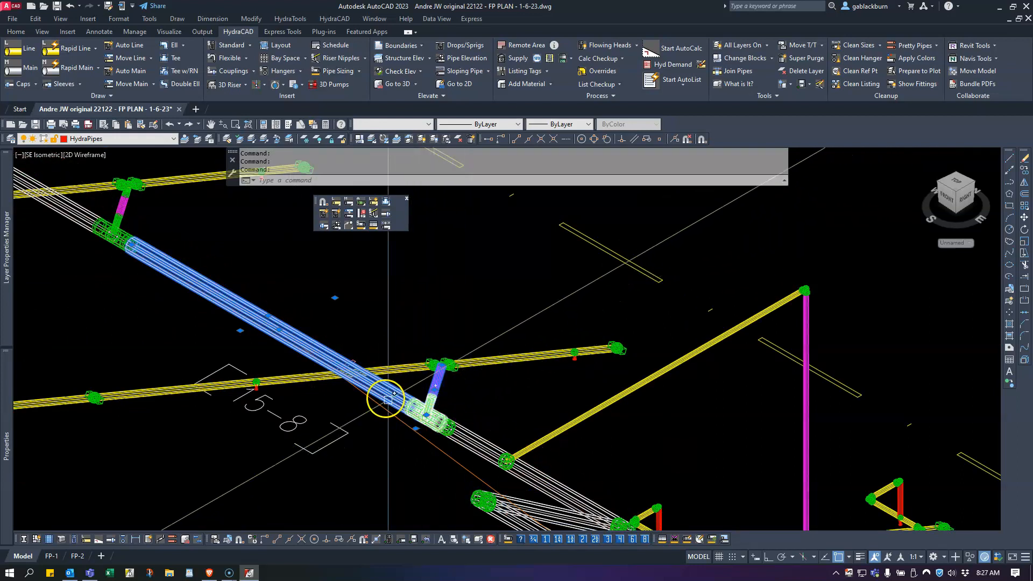
scroll(521, 474, down, 5)
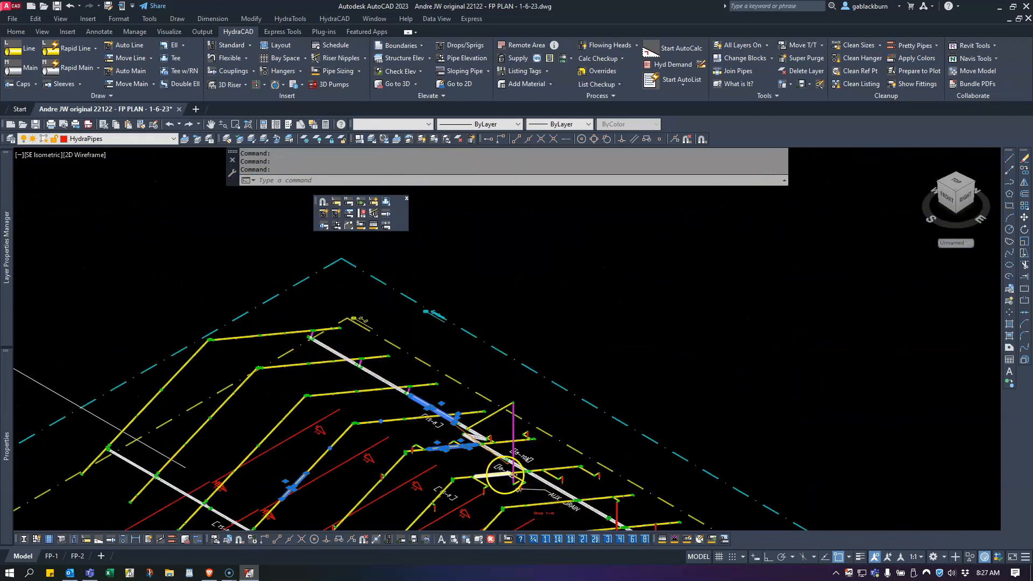
scroll(516, 429, up, 4)
scroll(520, 435, up, 6)
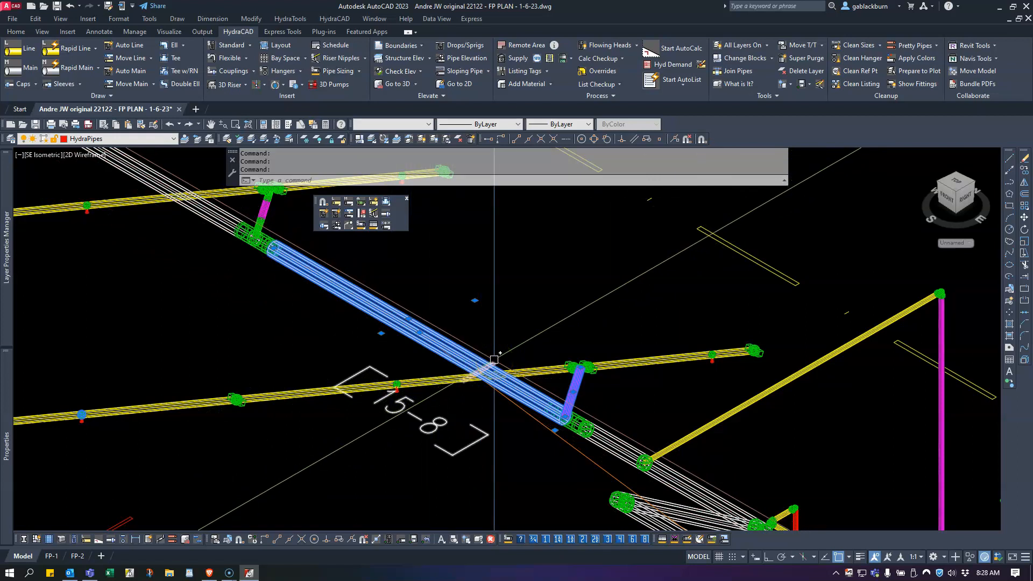
scroll(494, 359, down, 8)
middle_drag(486, 458, 483, 412)
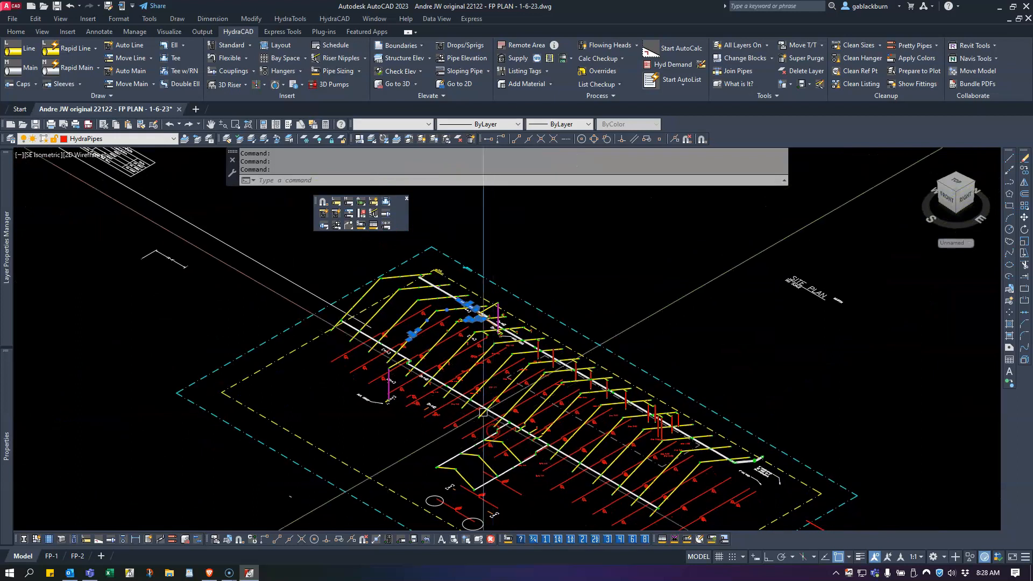
scroll(468, 301, up, 5)
middle_drag(461, 300, 474, 371)
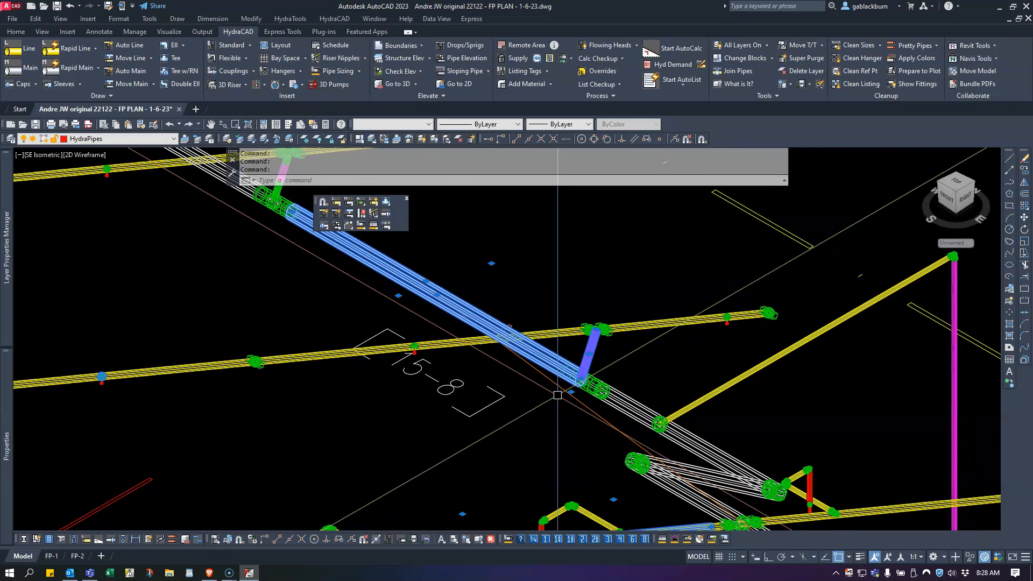
click(533, 389)
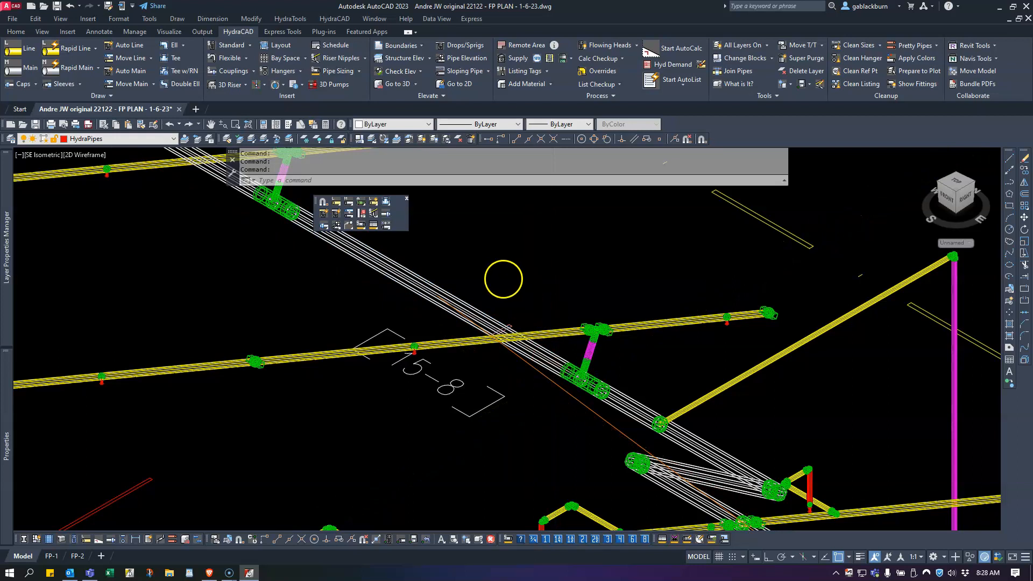
Compare the north main section at the 15-8 elevation with the south main's offset in the 3D model.
click(449, 288)
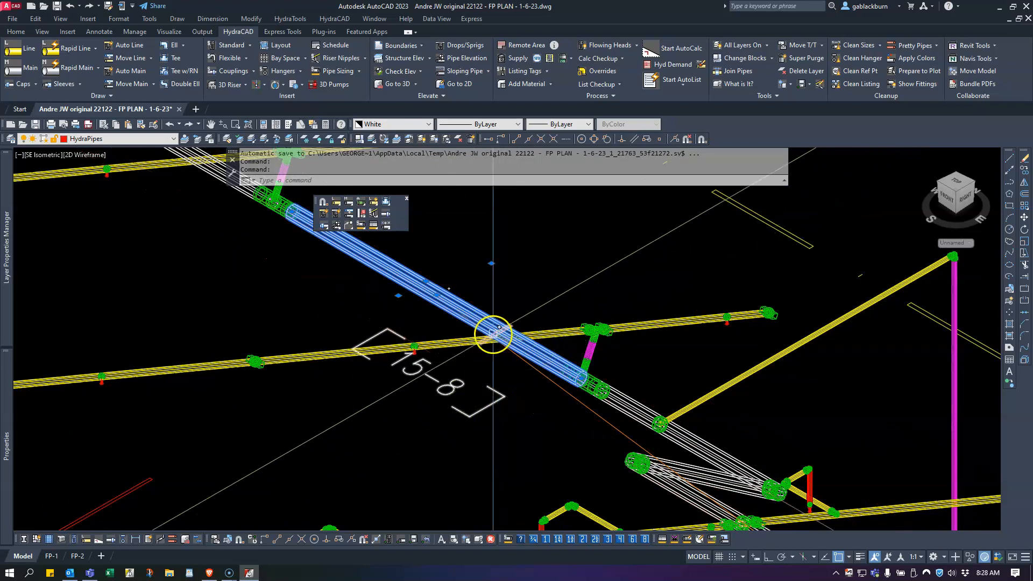
middle_drag(498, 434, 505, 263)
scroll(520, 420, down, 7)
middle_drag(521, 424, 523, 284)
middle_drag(512, 419, 515, 347)
scroll(532, 296, down, 8)
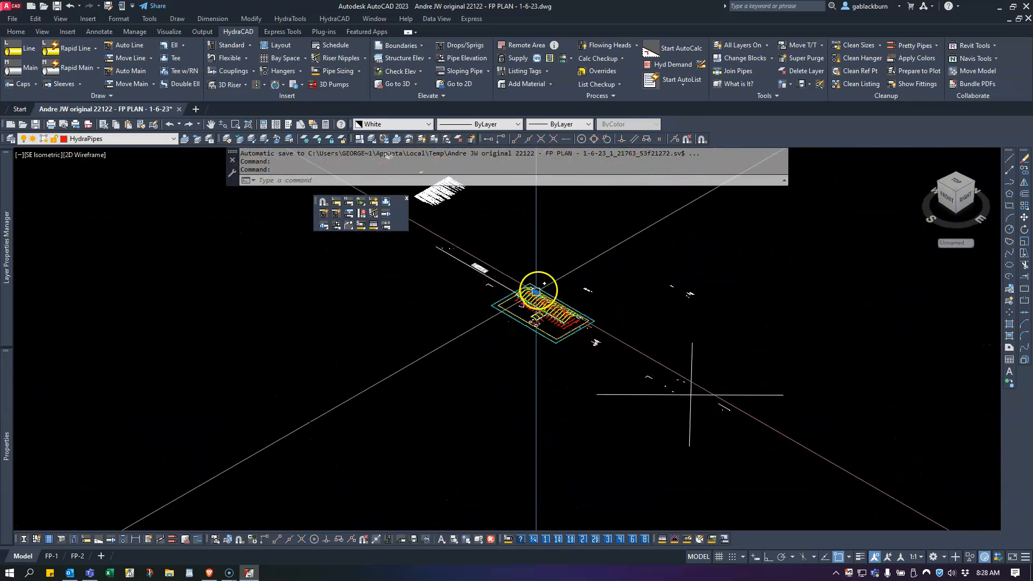
scroll(536, 292, up, 10)
middle_drag(461, 385, 664, 235)
scroll(648, 256, down, 5)
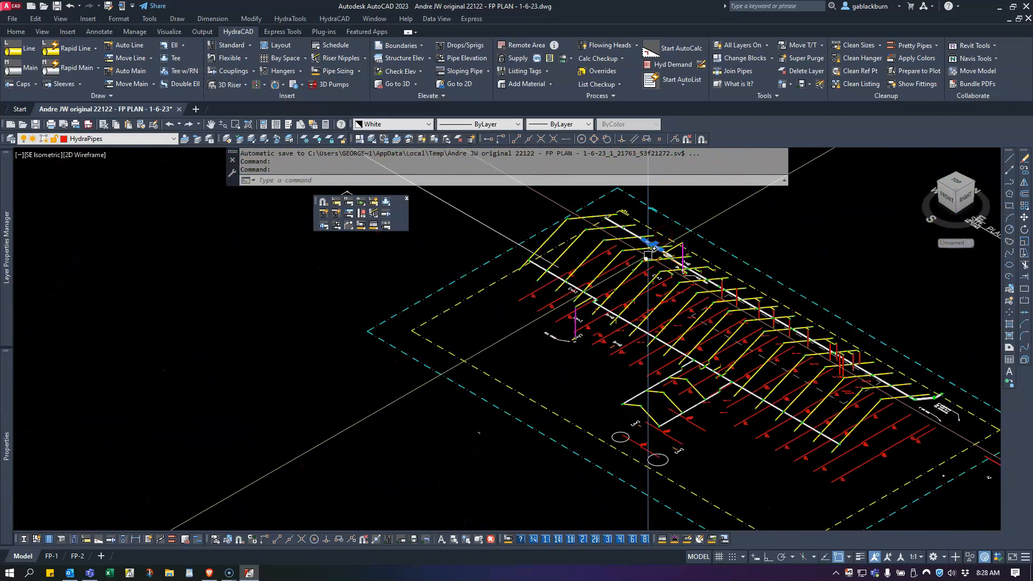
scroll(597, 302, up, 7)
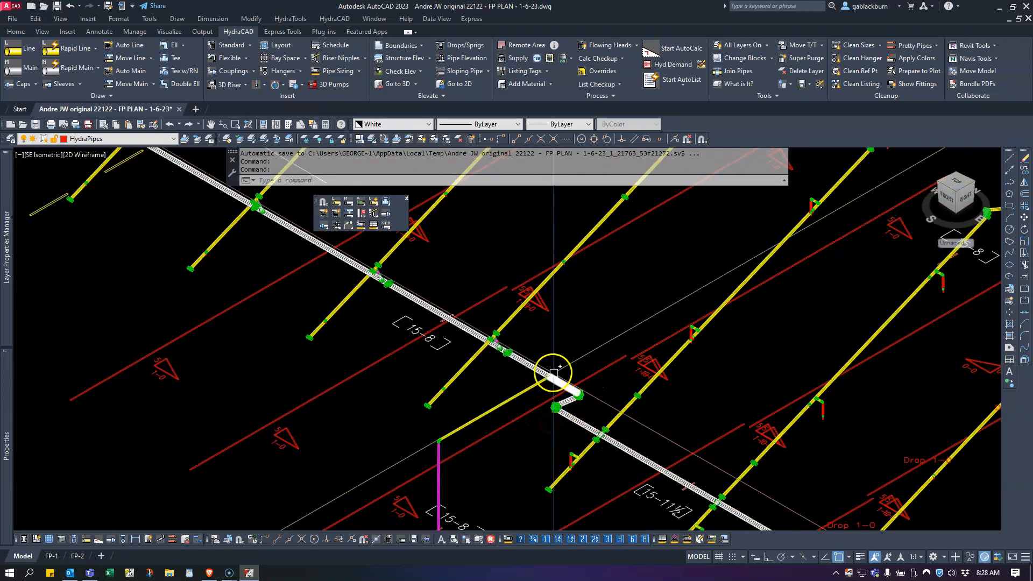
scroll(554, 377, up, 3)
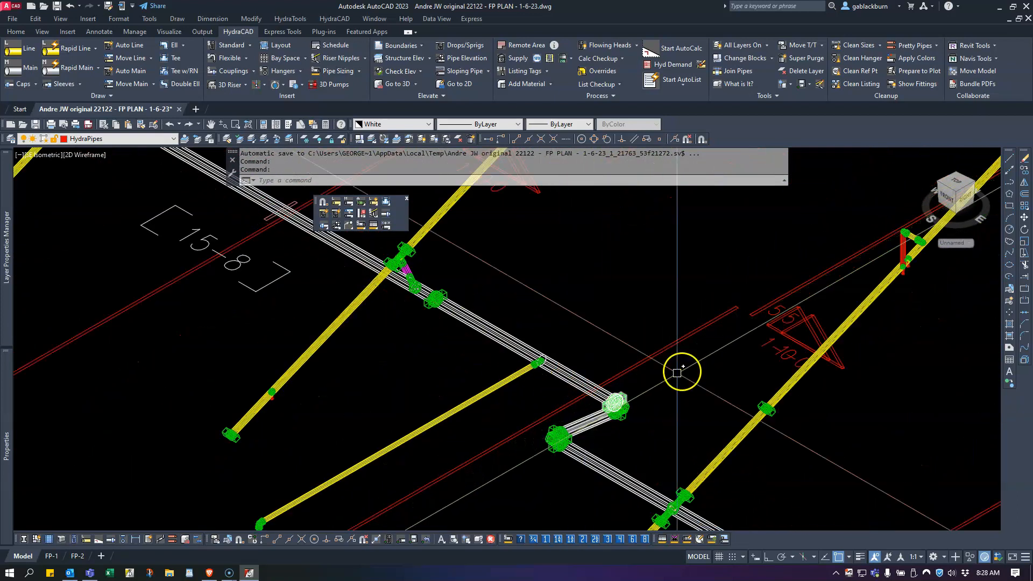
click(590, 414)
scroll(593, 420, down, 5)
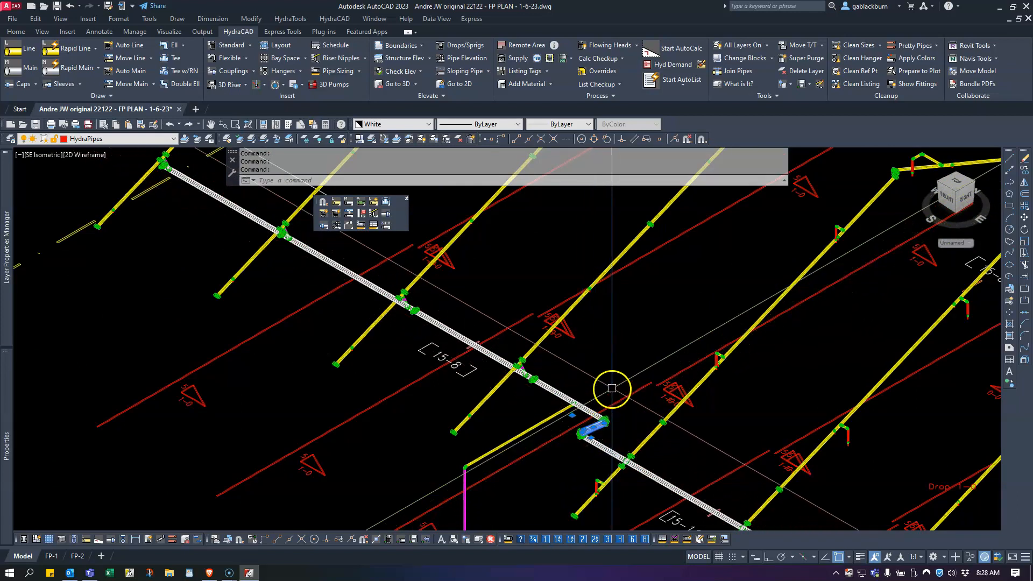
key(Escape)
scroll(618, 354, down, 6)
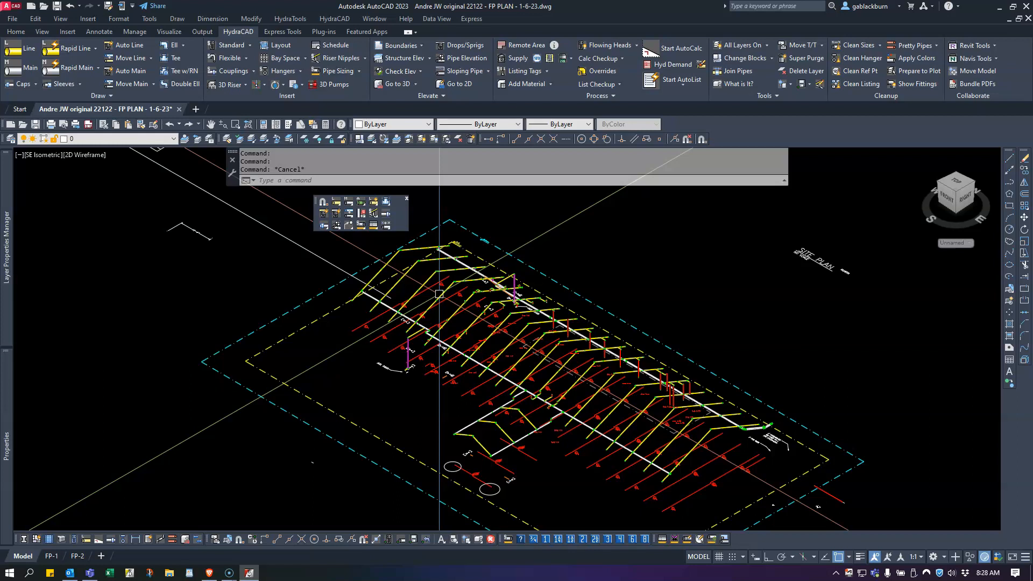
Return the sprinkler system to the 2D plan view with the S2D command.
text(s2)
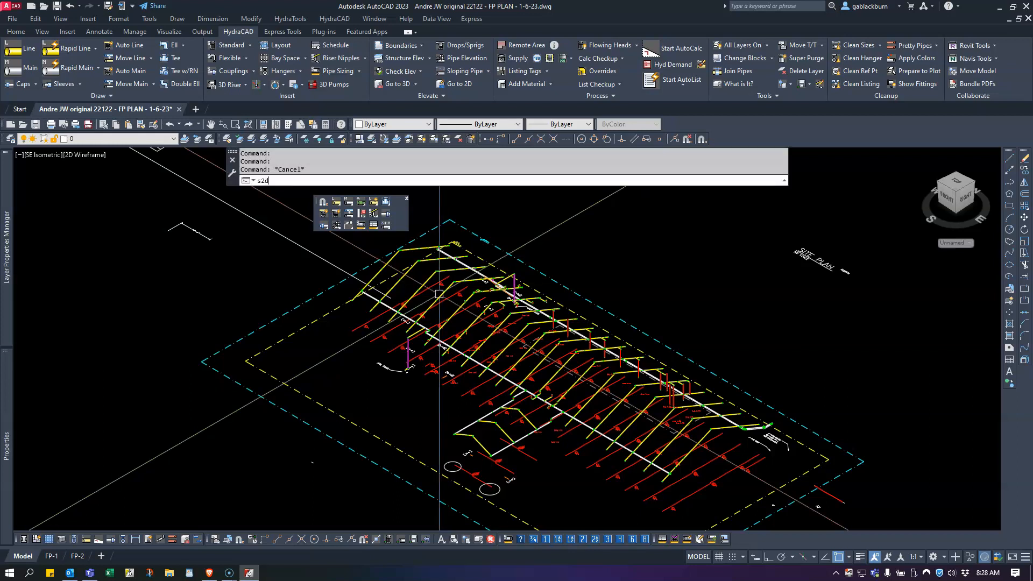
text(d)
key(Return)
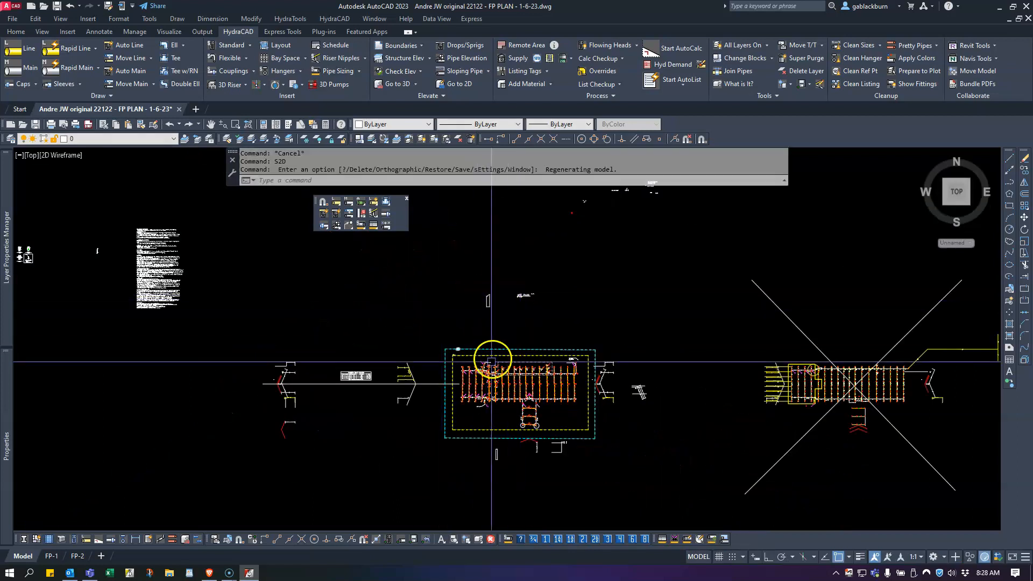
Inspect in plan where the orange definition line starts on the north main's 9-3 pipe section.
scroll(482, 300, up, 5)
scroll(484, 268, up, 6)
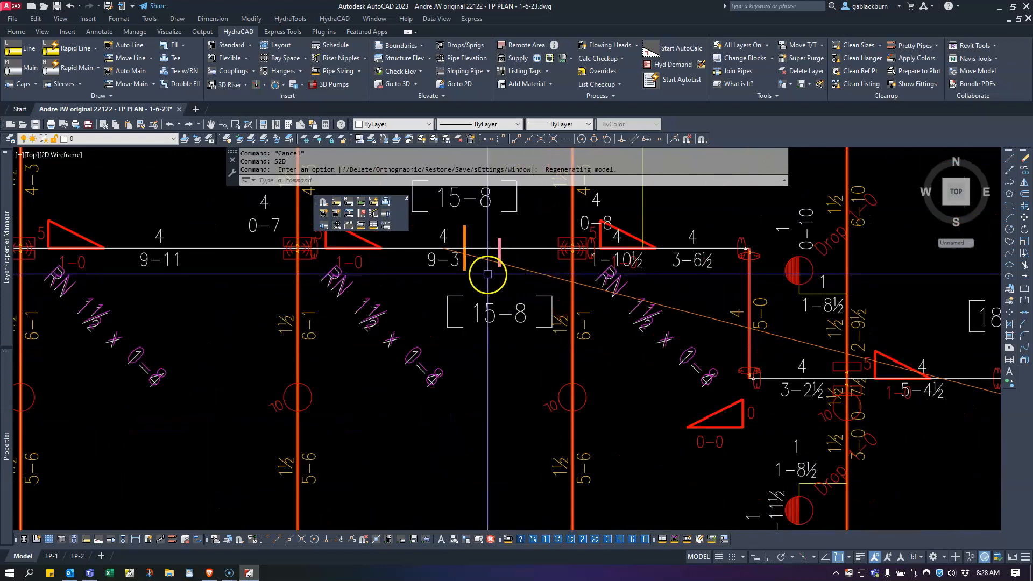
click(473, 263)
mouse_move(472, 264)
middle_down()
mouse_move(498, 410)
mouse_move(503, 300)
middle_up()
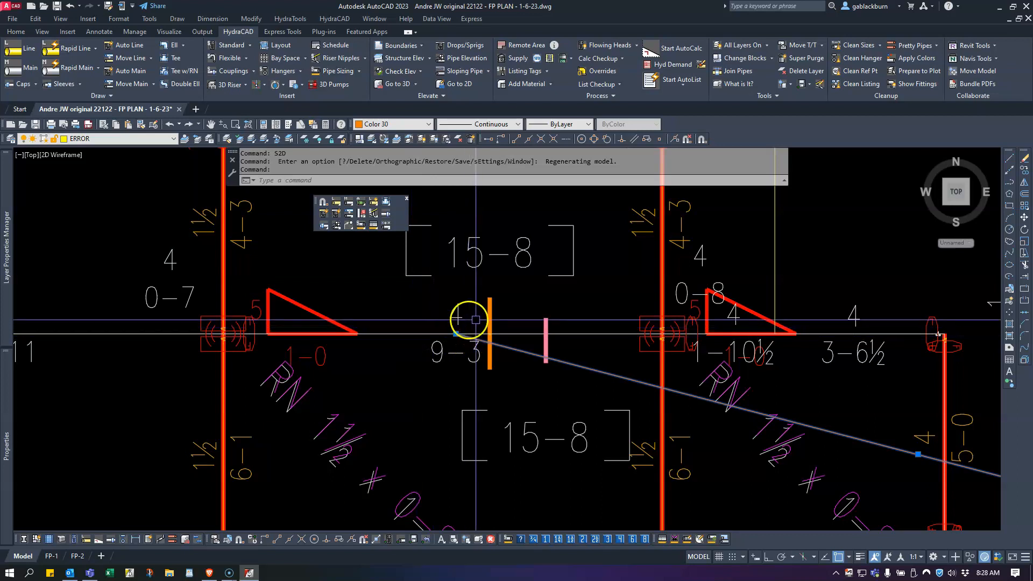
key(Escape)
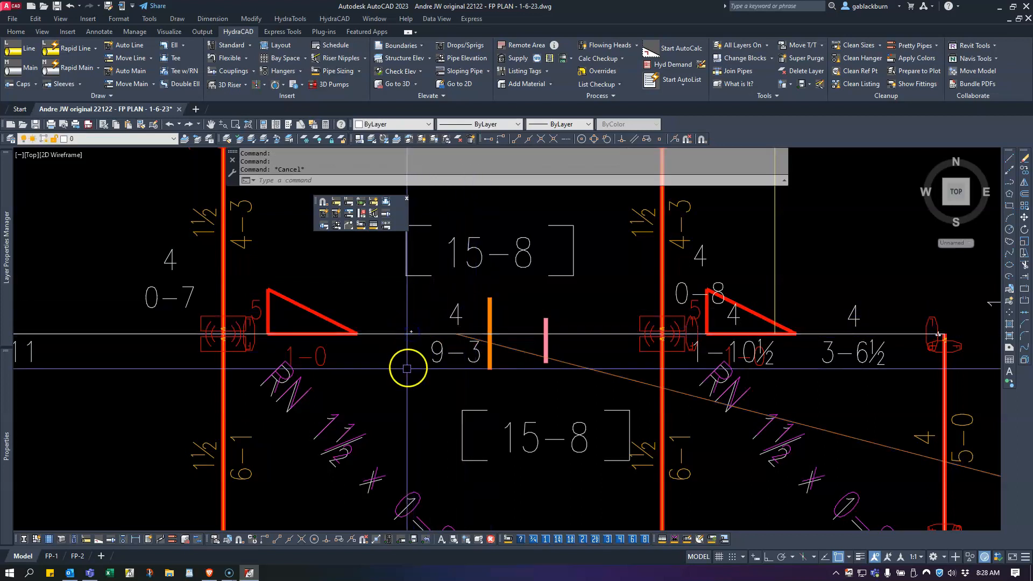
Trace the orange definition line between the north main's 15-8 and 18-10½ elevation annotations, then clear the selection.
click(491, 300)
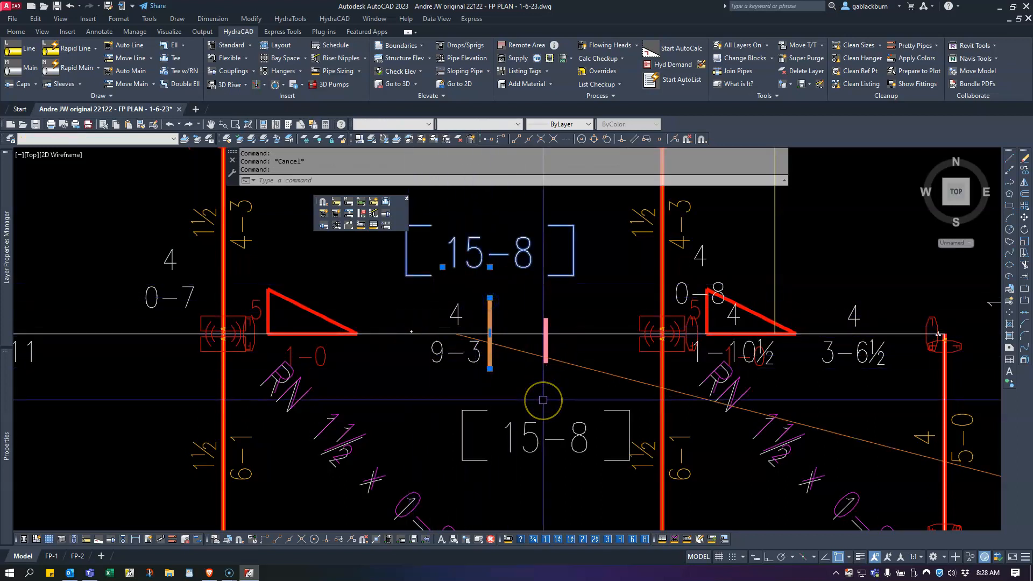
key(Escape)
click(516, 350)
scroll(721, 422, down, 4)
middle_drag(730, 428, 498, 386)
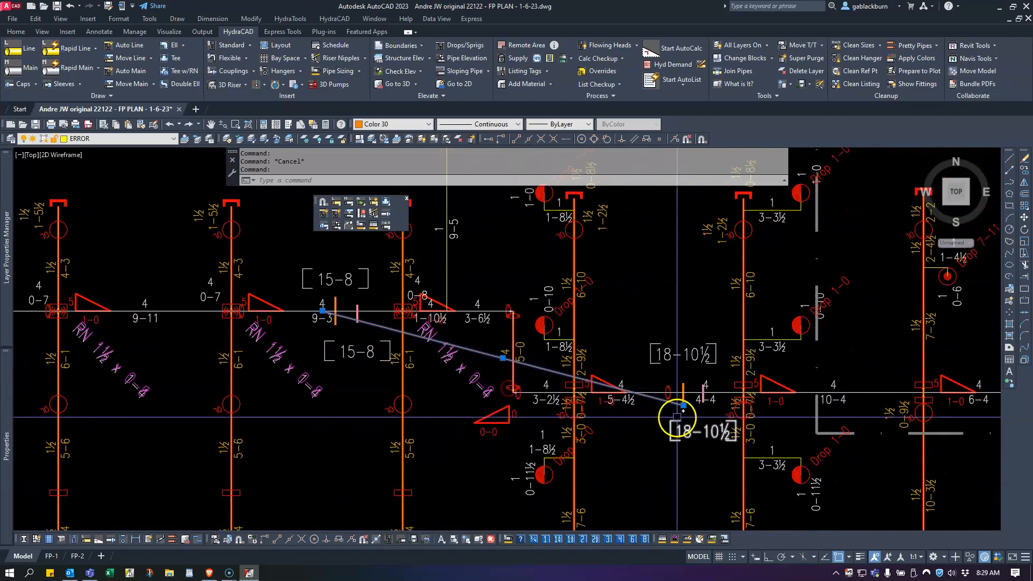
scroll(679, 408, up, 3)
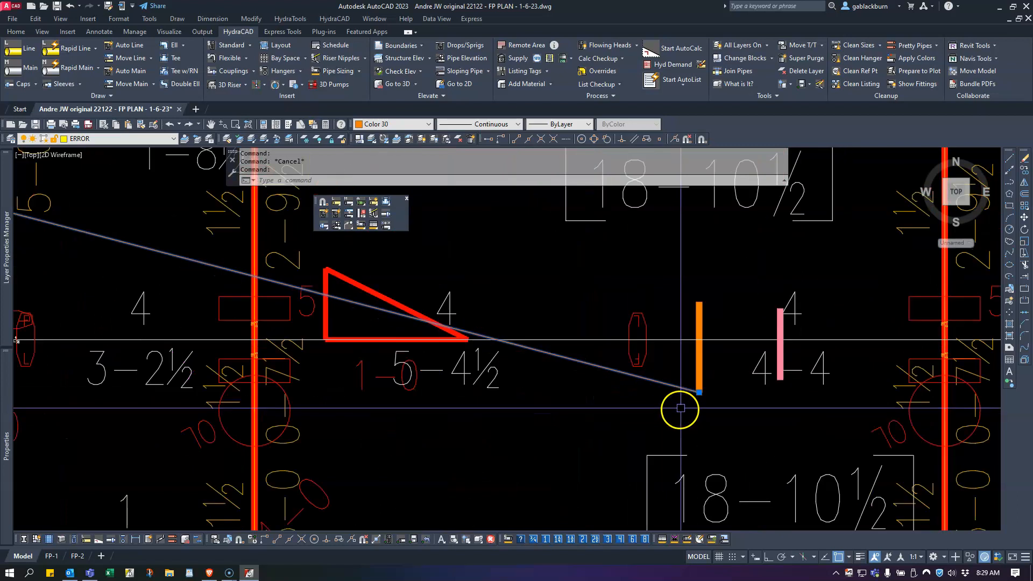
scroll(712, 425, down, 3)
key(Escape)
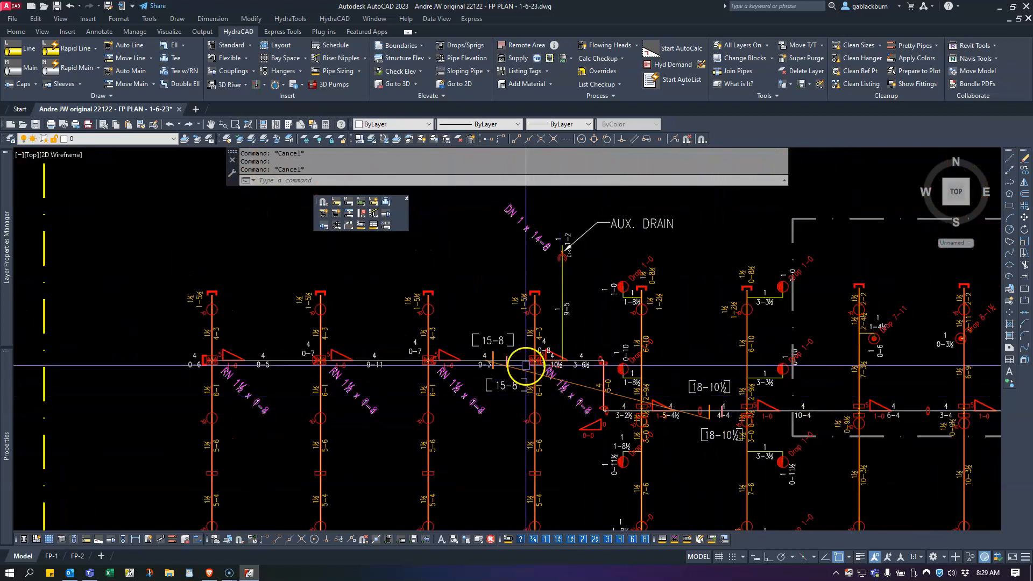
Erase the orange definition line near the north main's offset and turn off the pipe data text's layer with PF.
scroll(526, 366, up, 2)
click(513, 374)
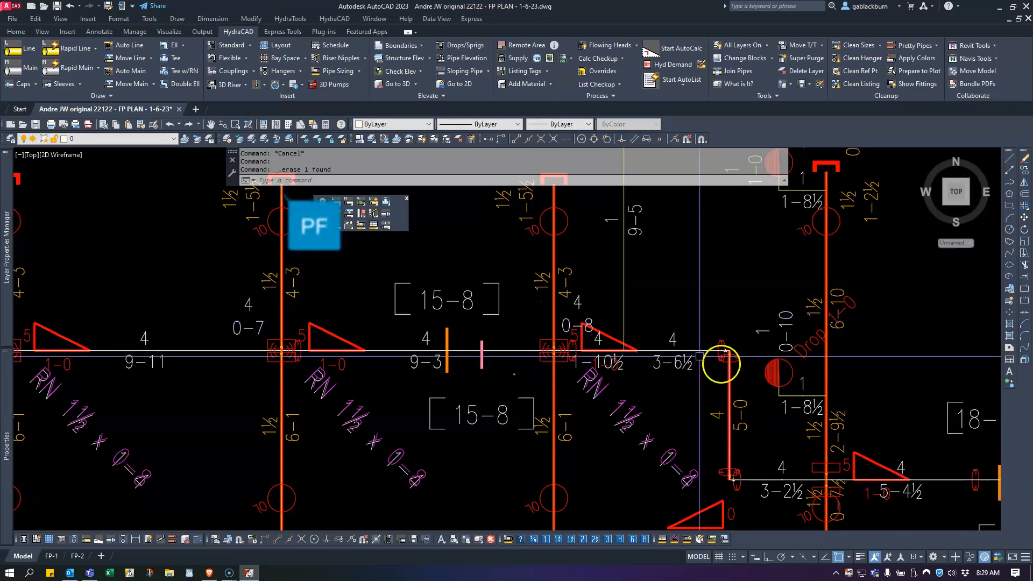
key(Return)
click(562, 269)
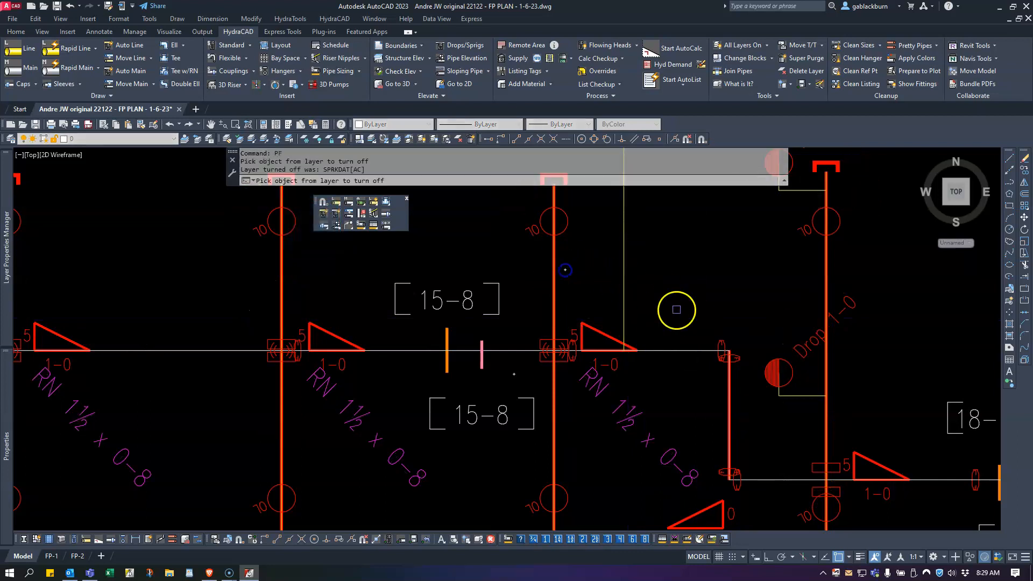
key(Escape)
Erase the slope symbol and its thick red line from the south main's offset pipe.
scroll(657, 323, down, 5)
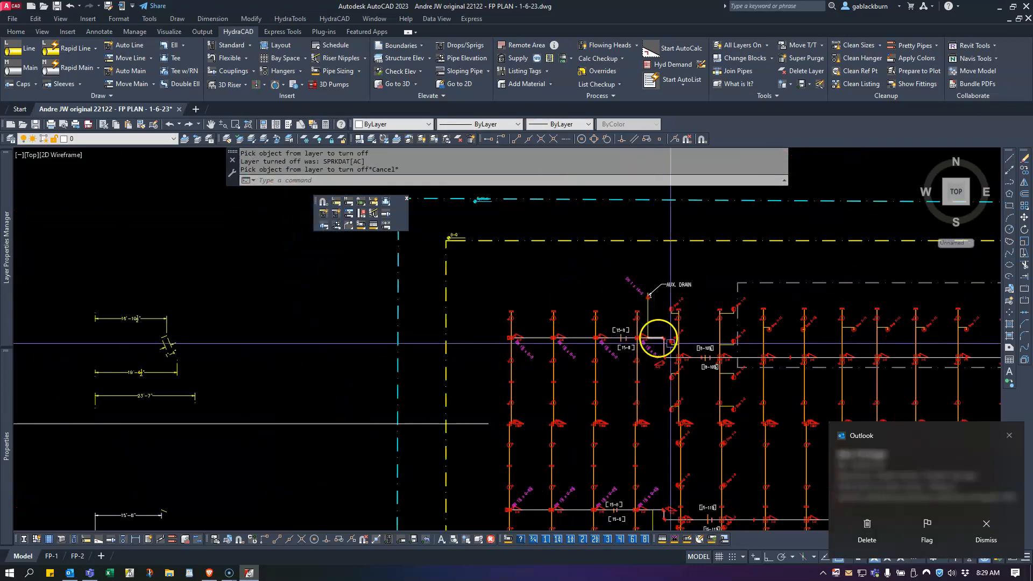
click(1010, 435)
scroll(624, 393, up, 6)
scroll(533, 358, up, 4)
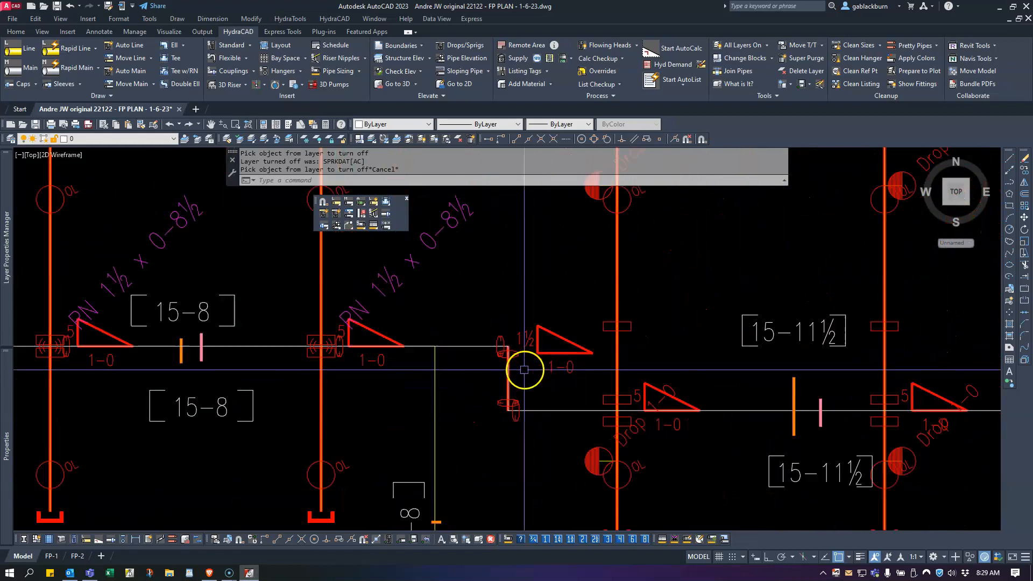
key(Delete)
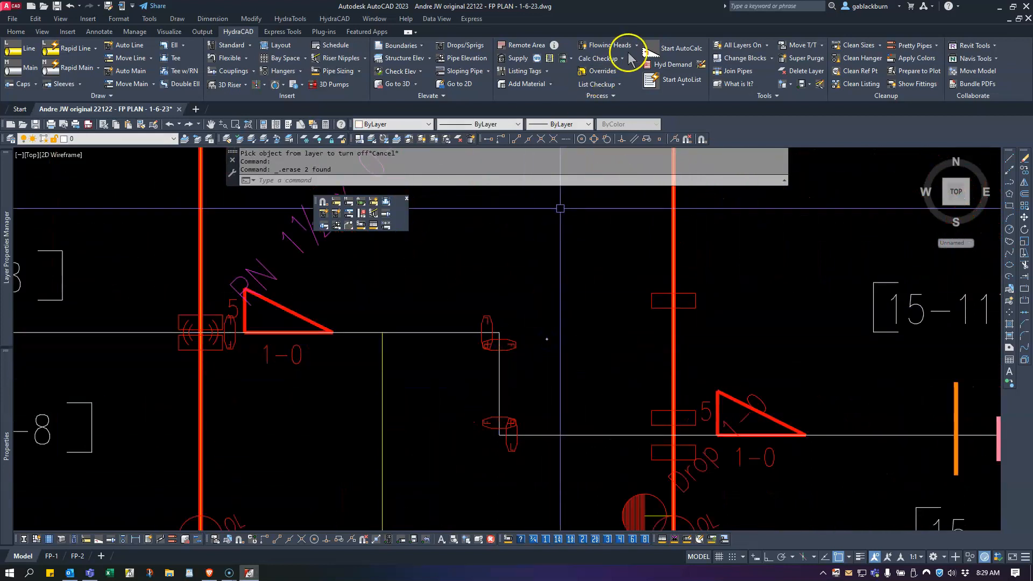
Define a user-specified low-to-high slope with rise 0 and run 0 on the south main's offset, from its north end to its south end.
click(476, 71)
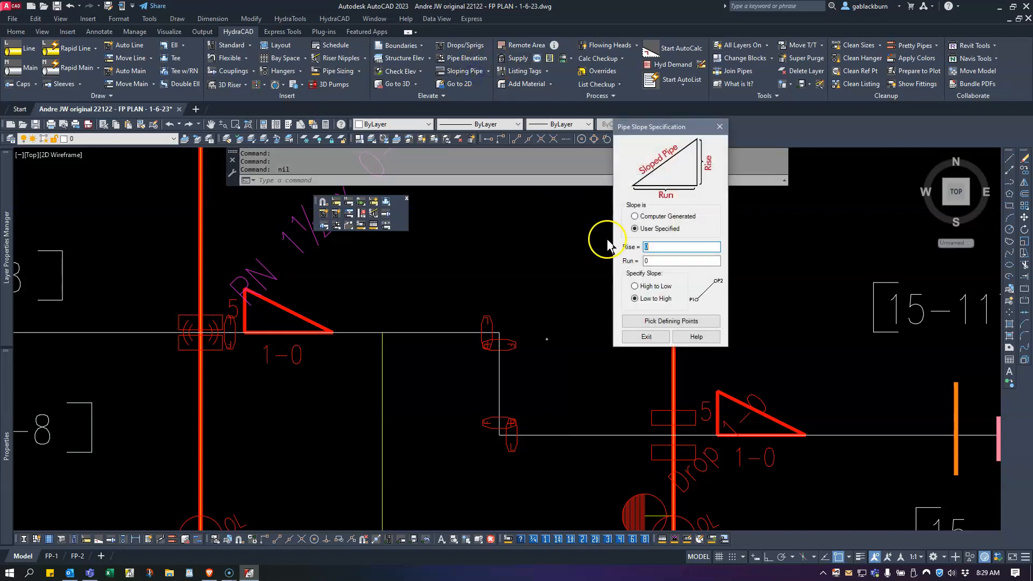
click(646, 322)
scroll(488, 328, up, 5)
click(477, 312)
scroll(491, 332, down, 5)
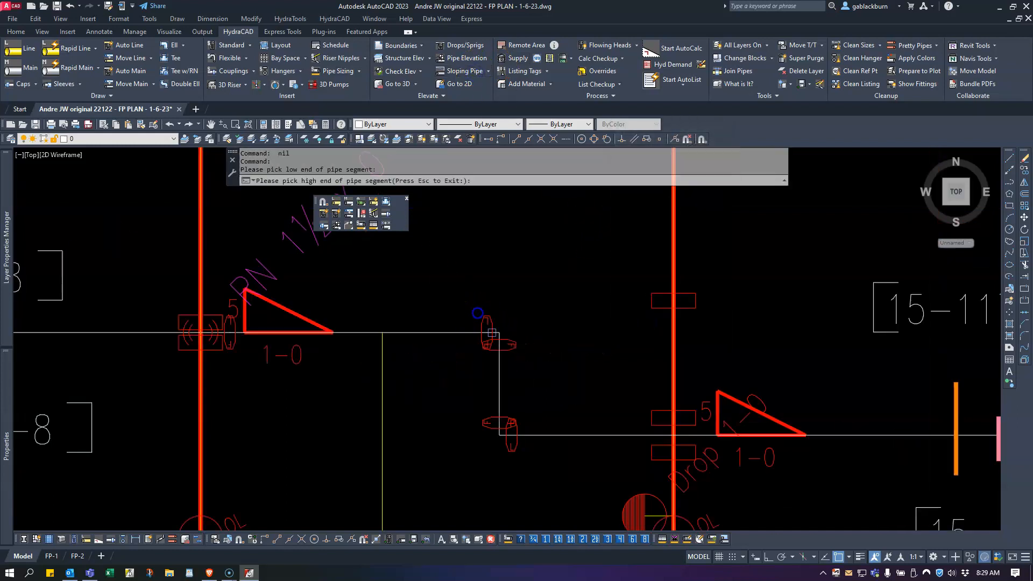
scroll(483, 442, up, 6)
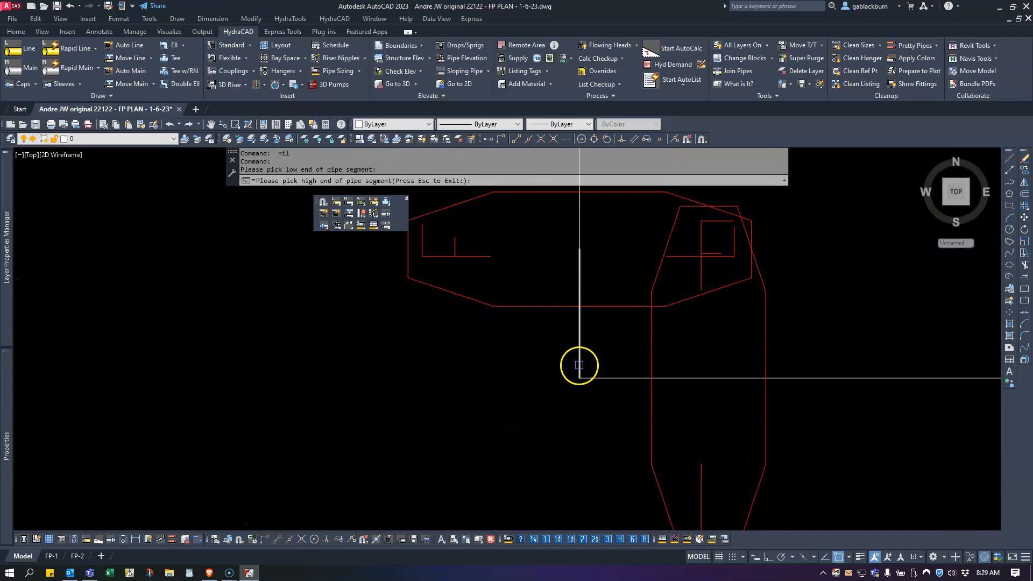
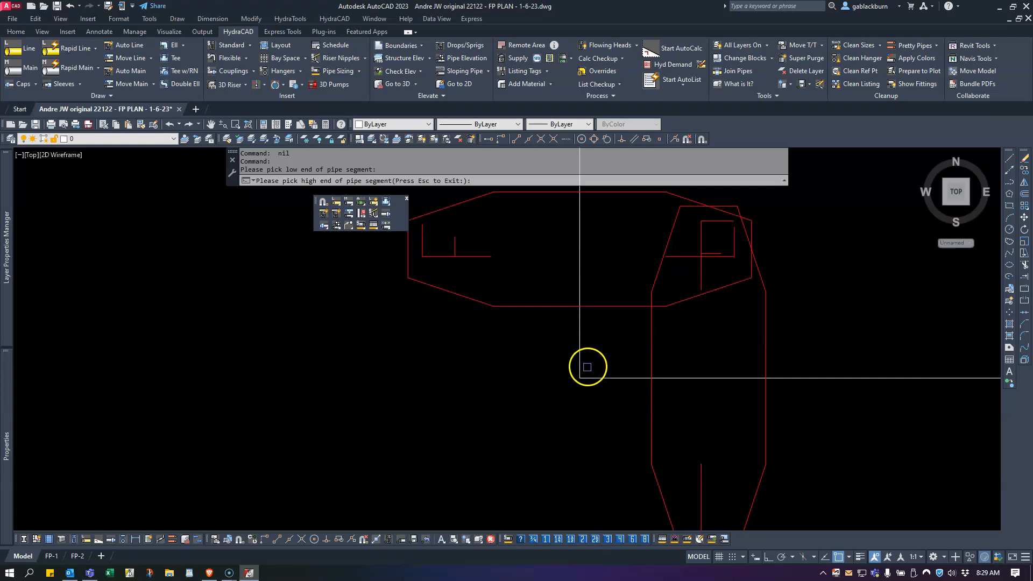
click(579, 368)
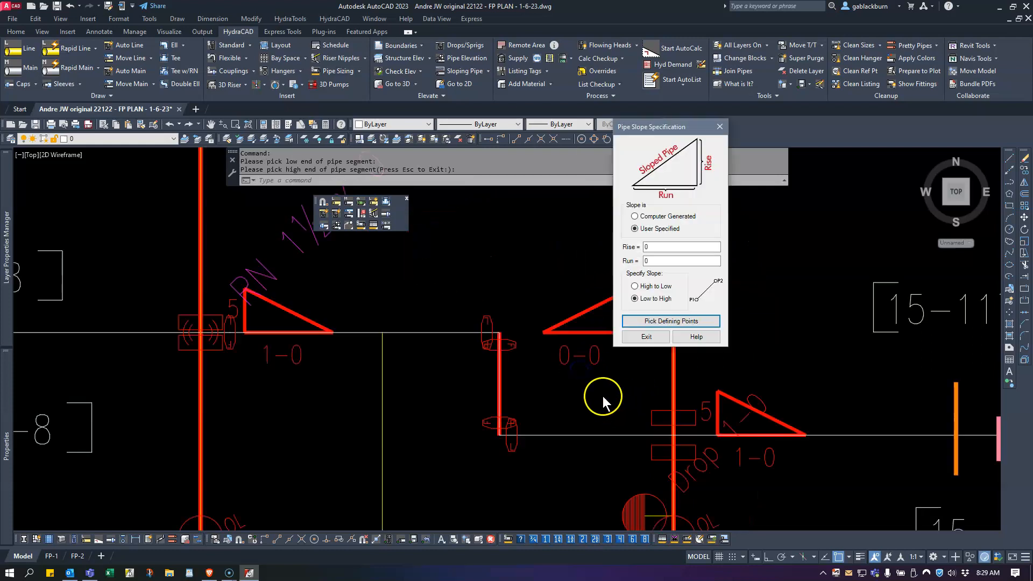
click(652, 339)
Regenerate the sprinkler system in 3D with the S3D command, using the cyan dashed system boundary.
scroll(573, 334, down, 12)
middle_drag(582, 282, 546, 321)
scroll(547, 320, up, 2)
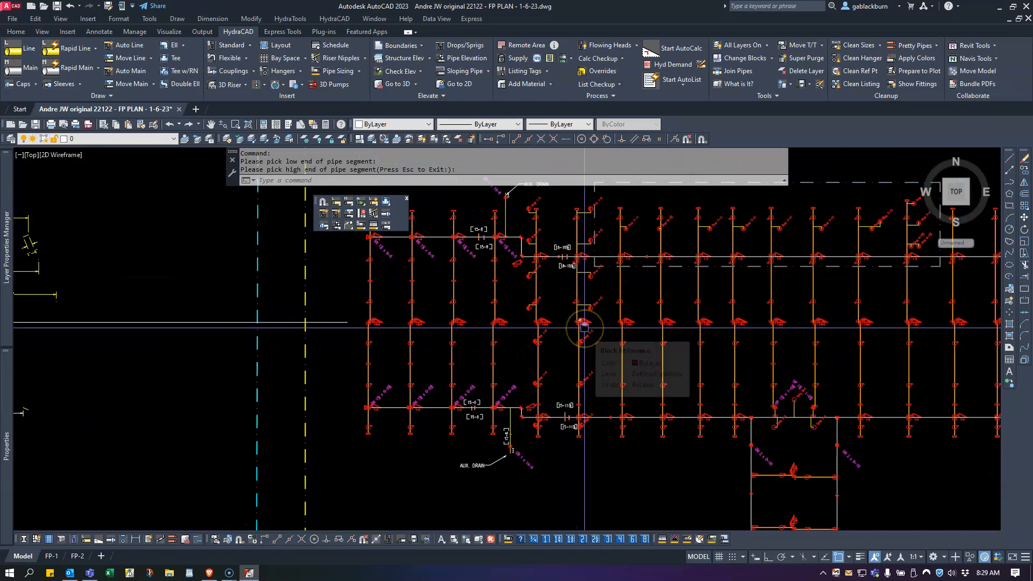
text(s3d)
key(space)
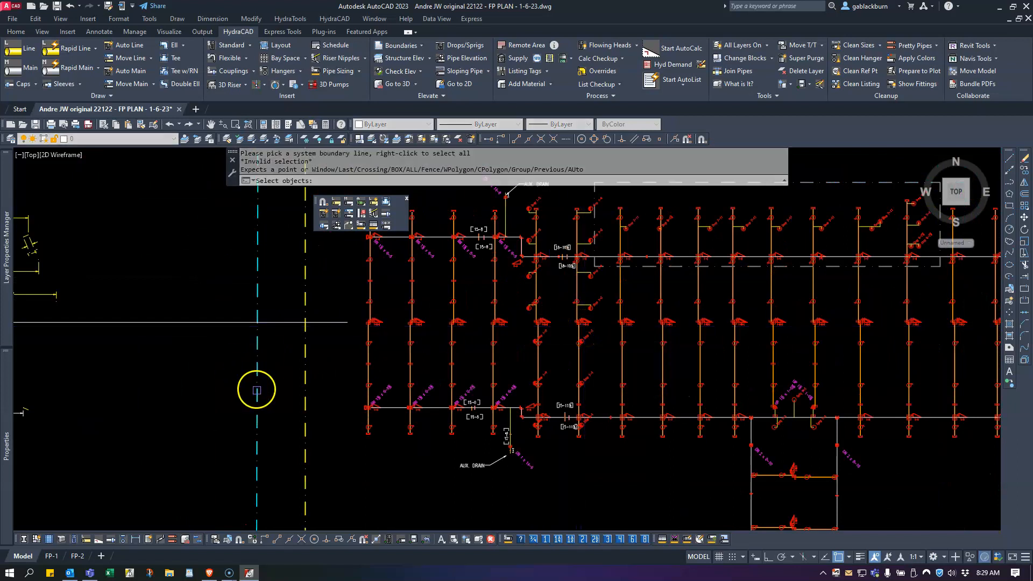
click(257, 390)
right_click(257, 390)
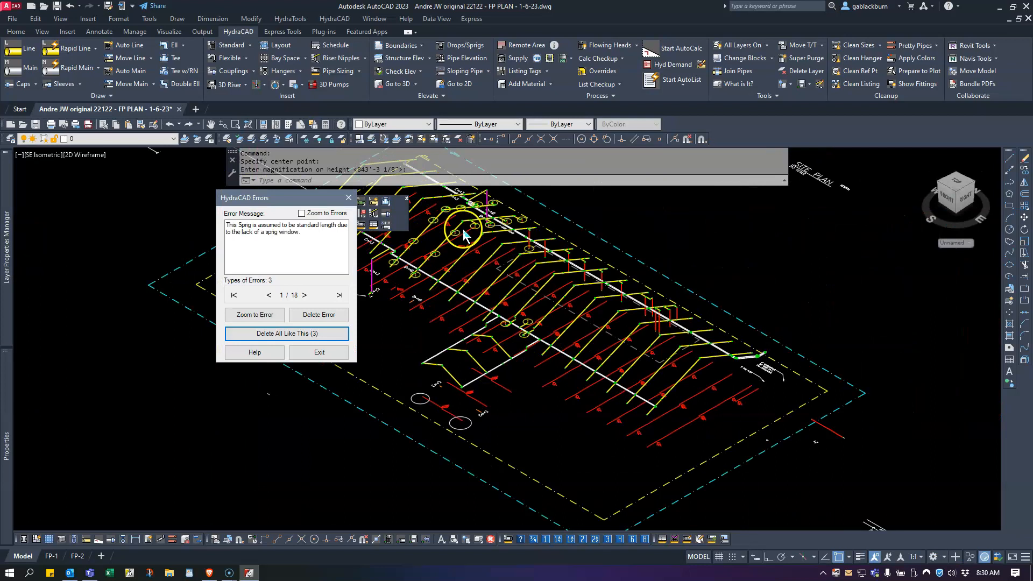
Find the elevation definition controlling the north main pipe at the 15-8 annotation with the FDEF command.
middle_drag(464, 232, 511, 333)
scroll(511, 333, up, 12)
mouse_move(500, 262)
middle_down()
mouse_move(504, 341)
mouse_move(503, 308)
middle_up()
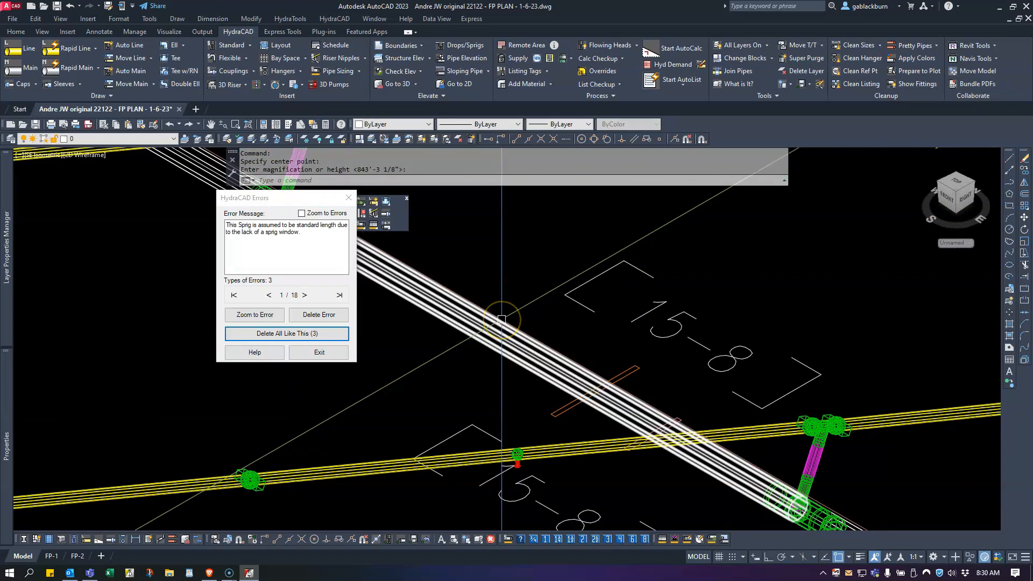
mouse_move(501, 319)
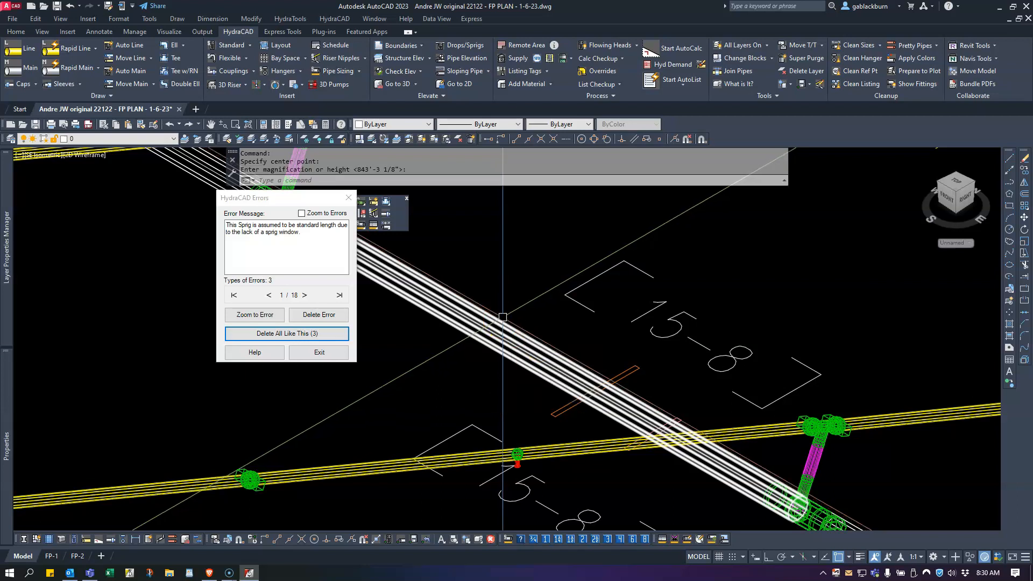
scroll(503, 317, down, 3)
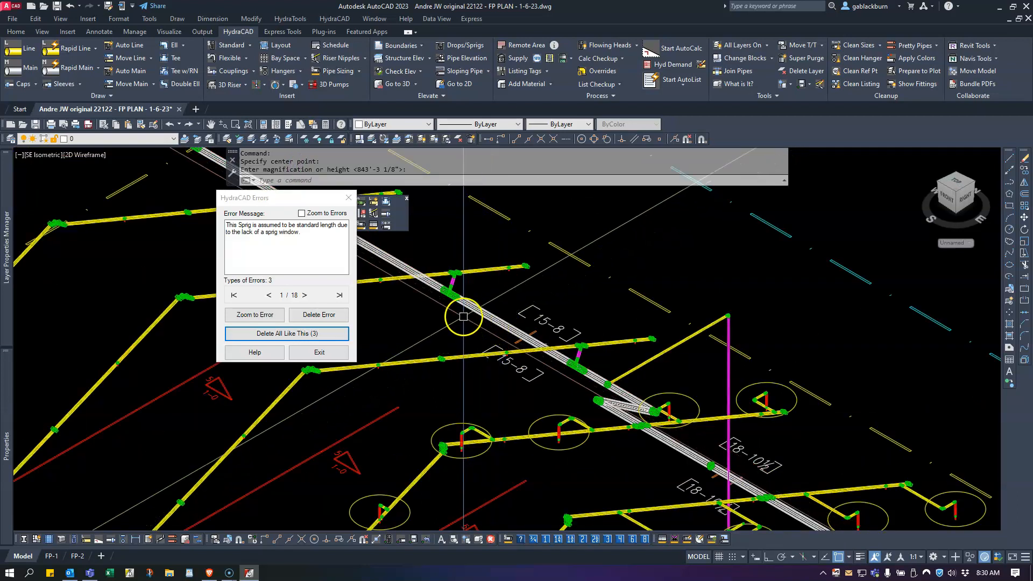
scroll(463, 316, up, 3)
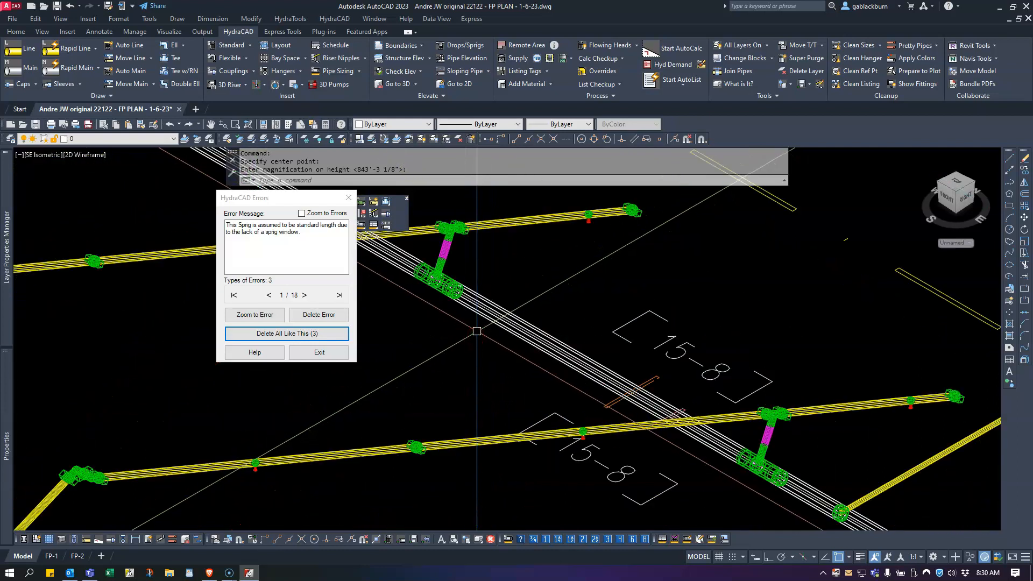
text(def)
key(Return)
click(485, 318)
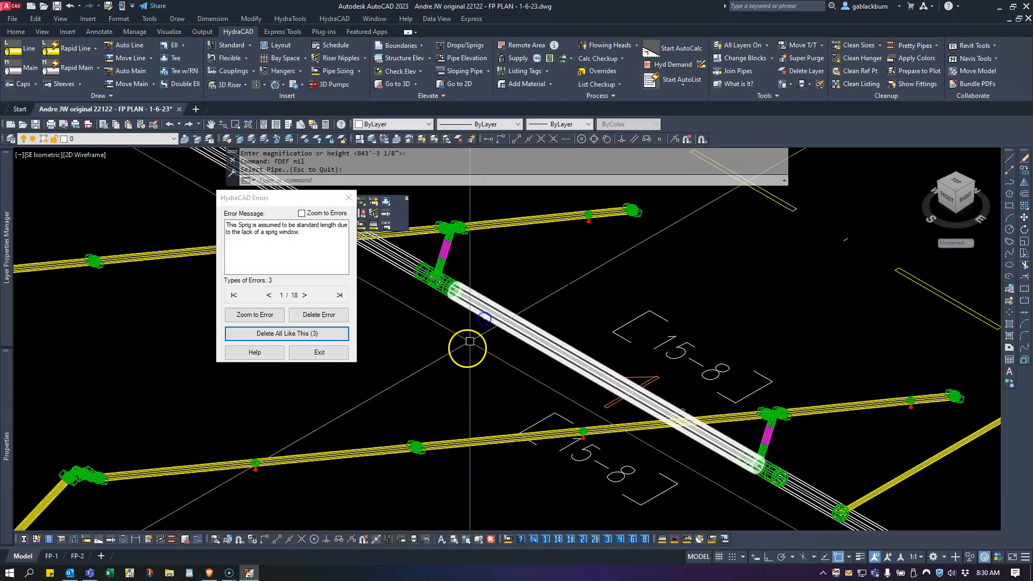
Examine where the orange definition line runs at the 15-8 elevation marker, then clear the selection.
scroll(630, 392, up, 6)
click(659, 337)
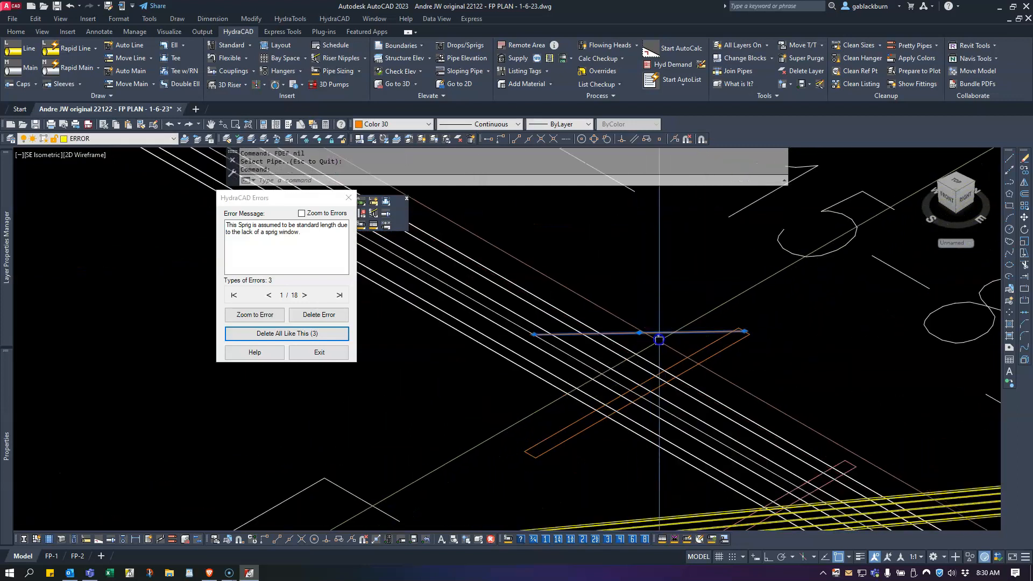
scroll(772, 341, down, 2)
middle_drag(793, 339, 716, 356)
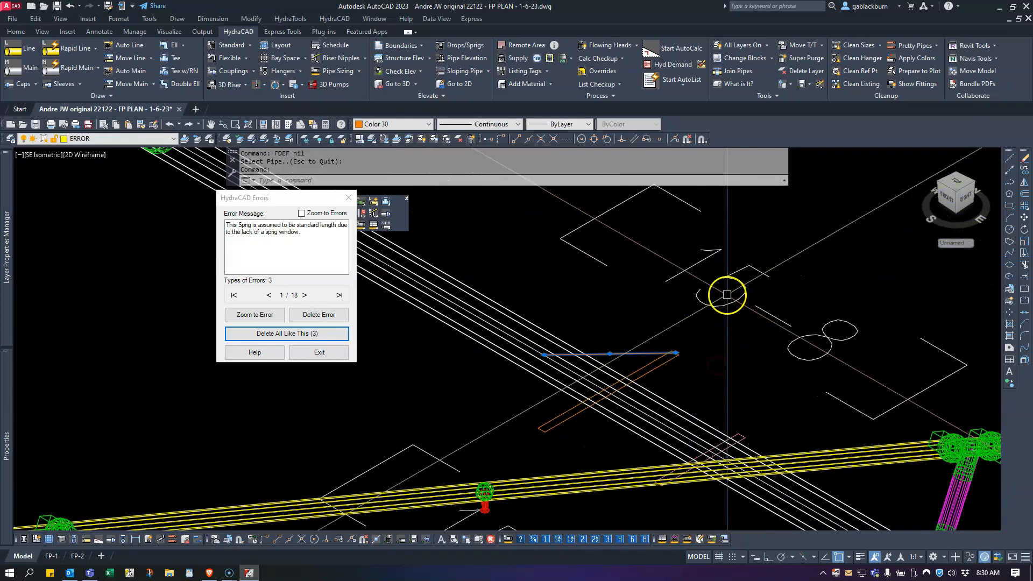
key(Escape)
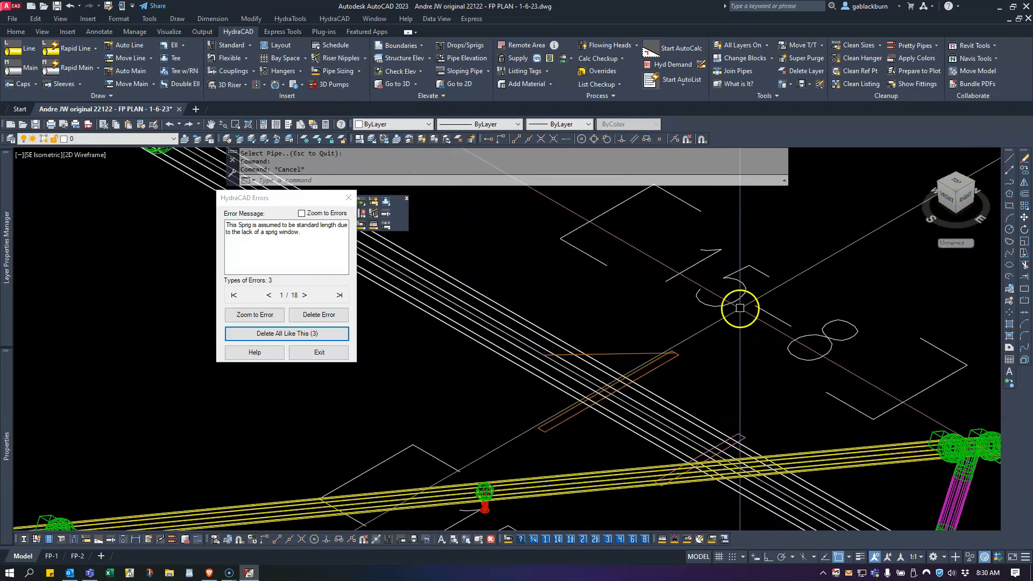
key(Escape)
Run FDEF on the north main pipe at the 18-10½ annotation to find its elevation definition.
scroll(715, 345, down, 7)
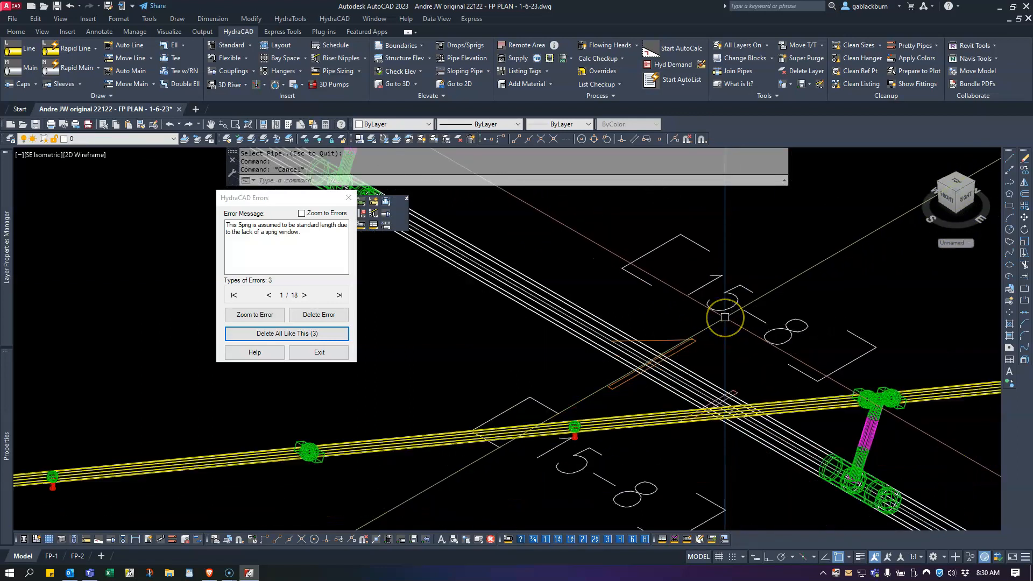
scroll(588, 288, down, 4)
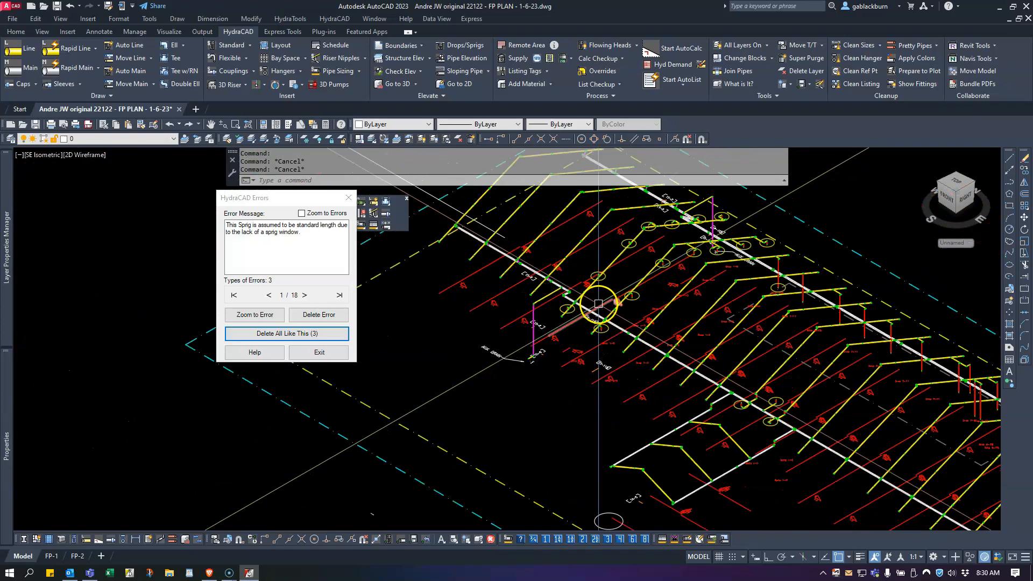
middle_drag(592, 288, 591, 268)
scroll(726, 358, up, 8)
middle_drag(855, 498, 549, 320)
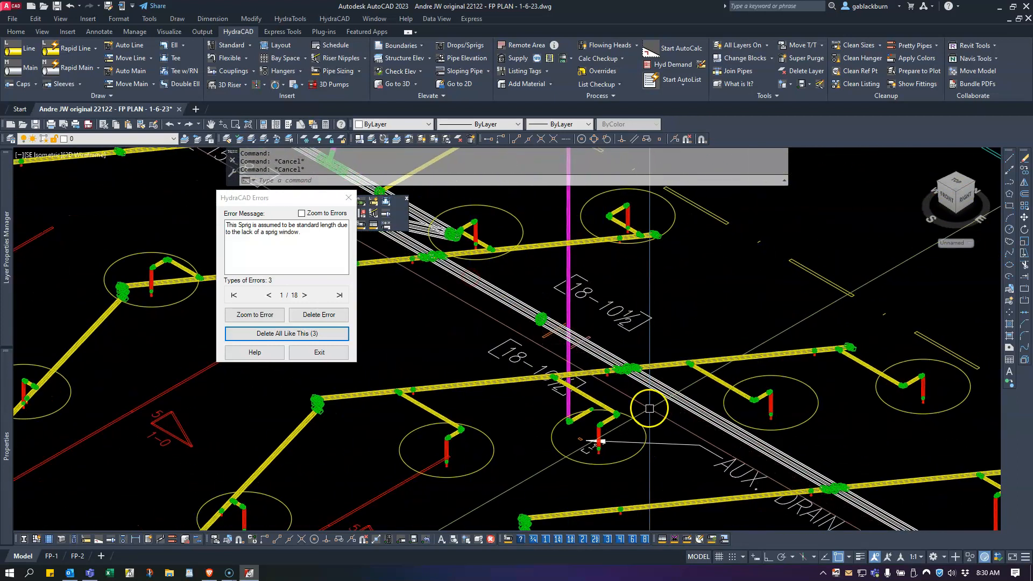
scroll(614, 347, up, 2)
text(fde)
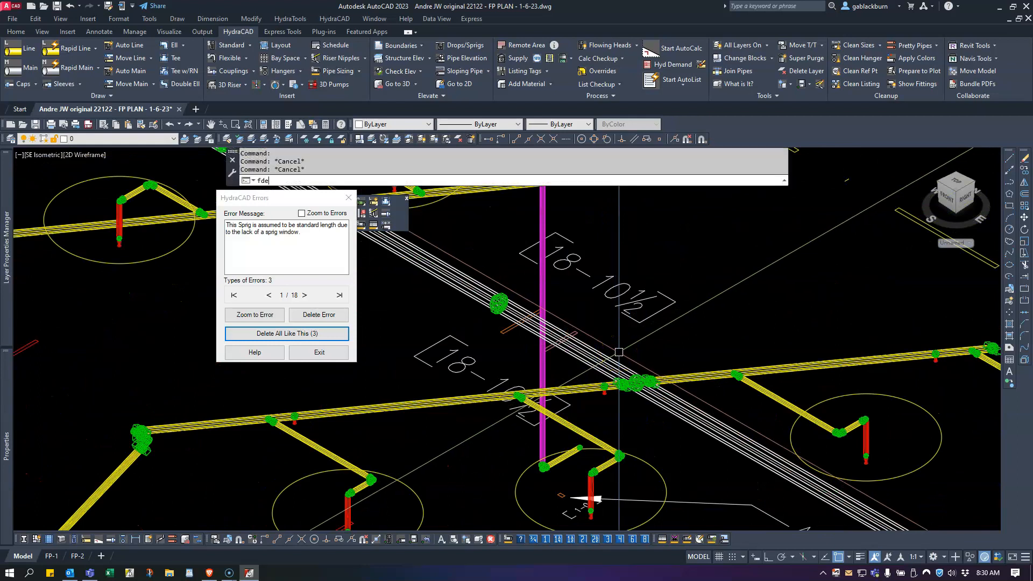
click(597, 345)
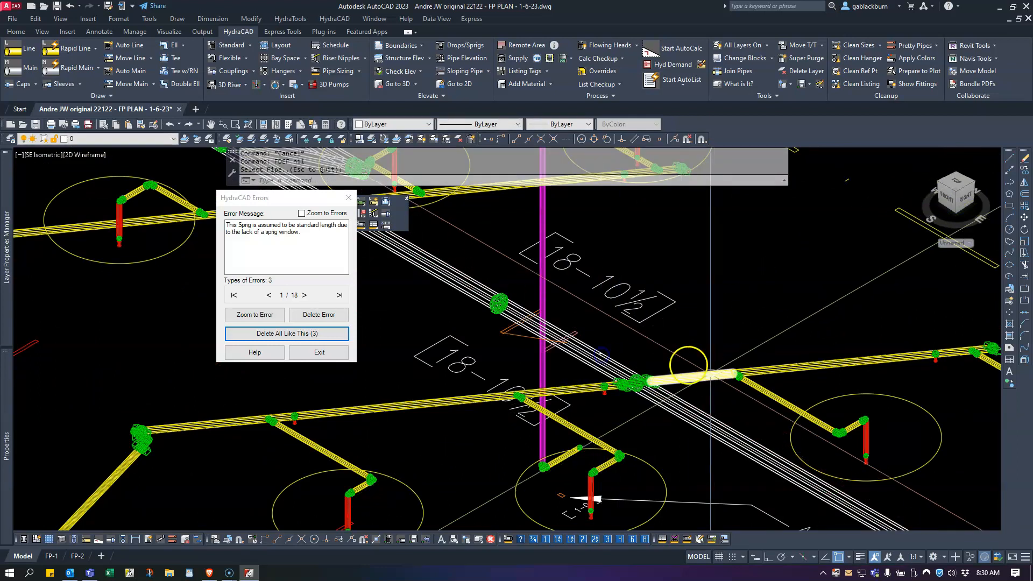
Inspect the definition line at the 18-10½ marker and the disconnected offset pipe on the north main.
scroll(508, 329, up, 5)
scroll(499, 405, down, 5)
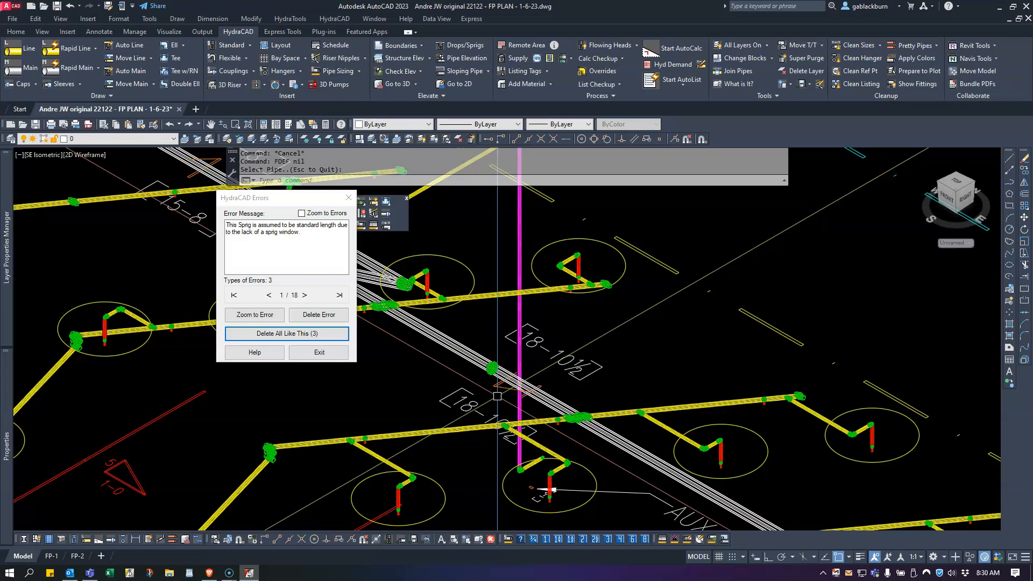
middle_drag(466, 314, 686, 354)
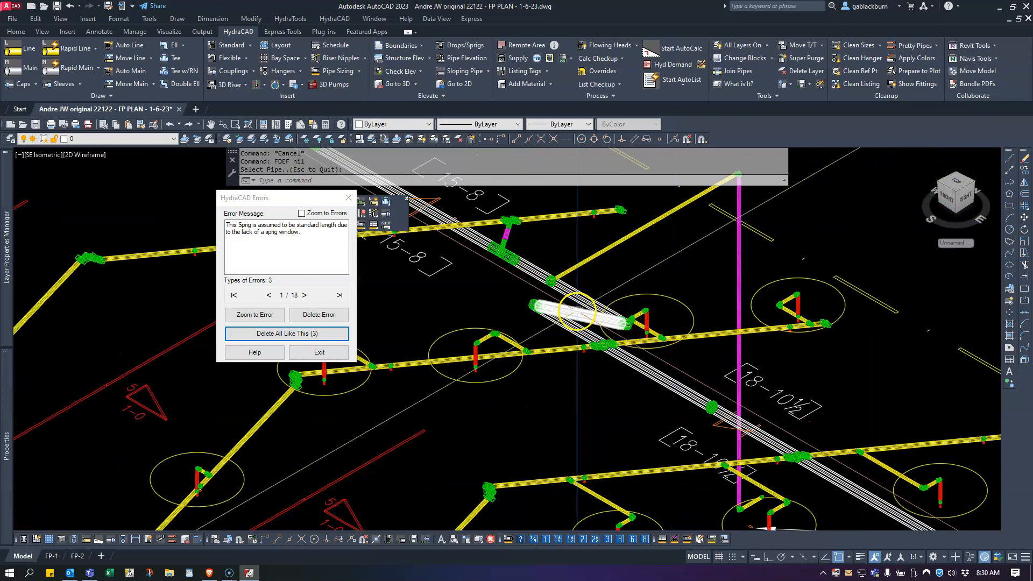
scroll(577, 311, up, 4)
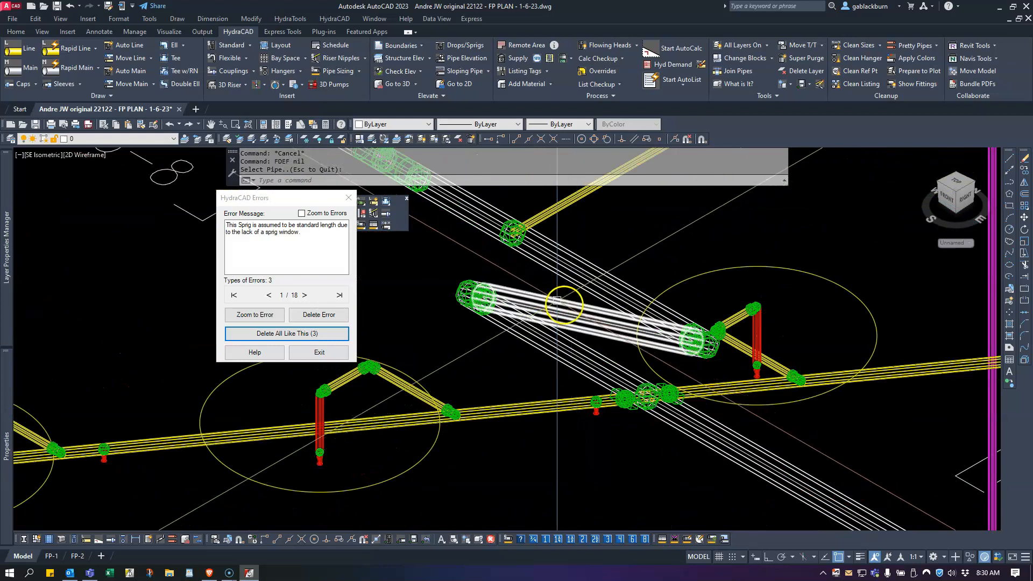